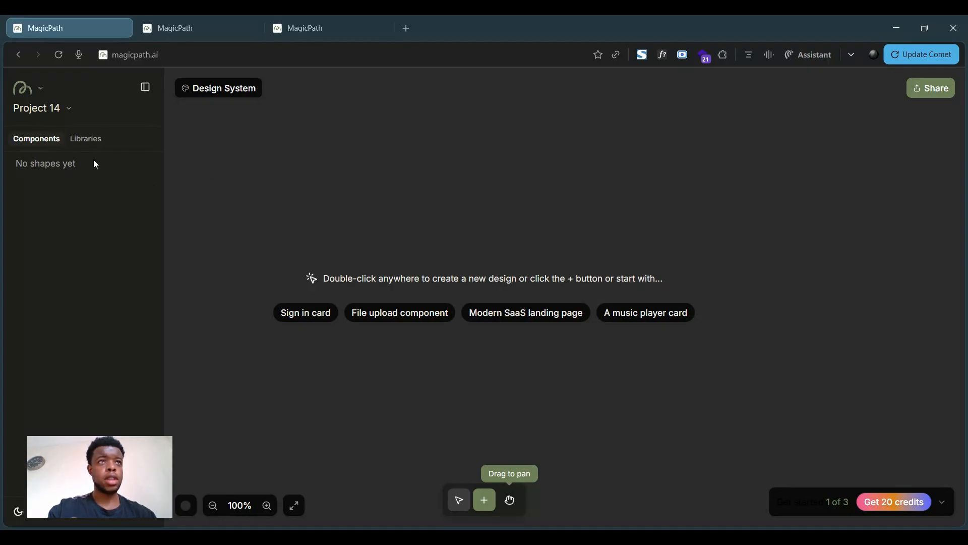
- Open the Libraries list and scroll through the available component libraries
{"action": "left_click", "coordinate": [90, 142]}
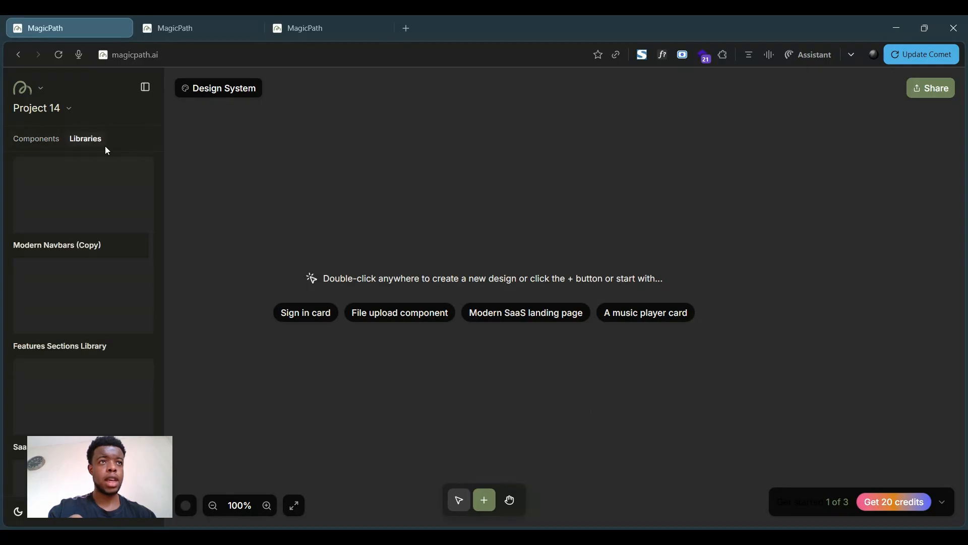
{"action": "scroll", "coordinate": [136, 391], "scroll_direction": "down", "scroll_amount": 5}
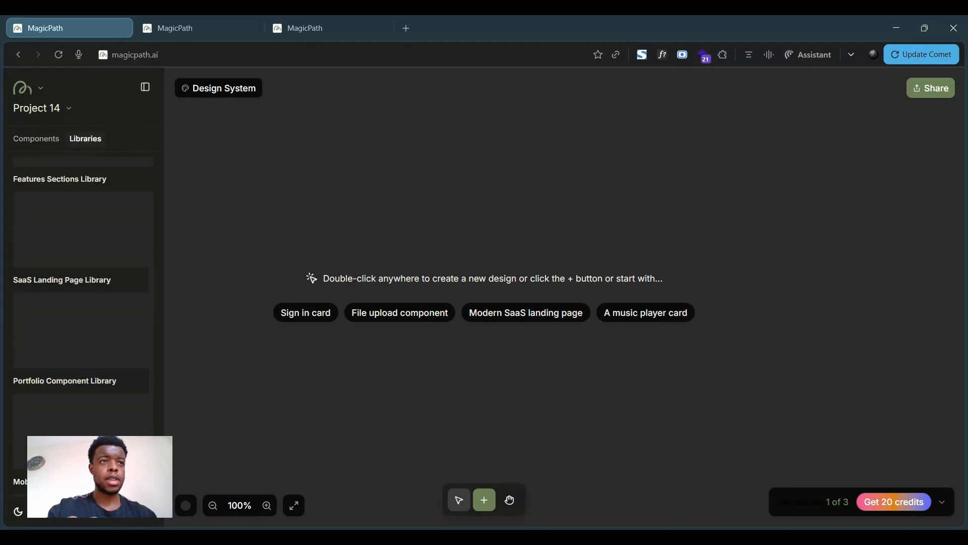
{"action": "scroll", "coordinate": [97, 416], "scroll_direction": "down", "scroll_amount": 3}
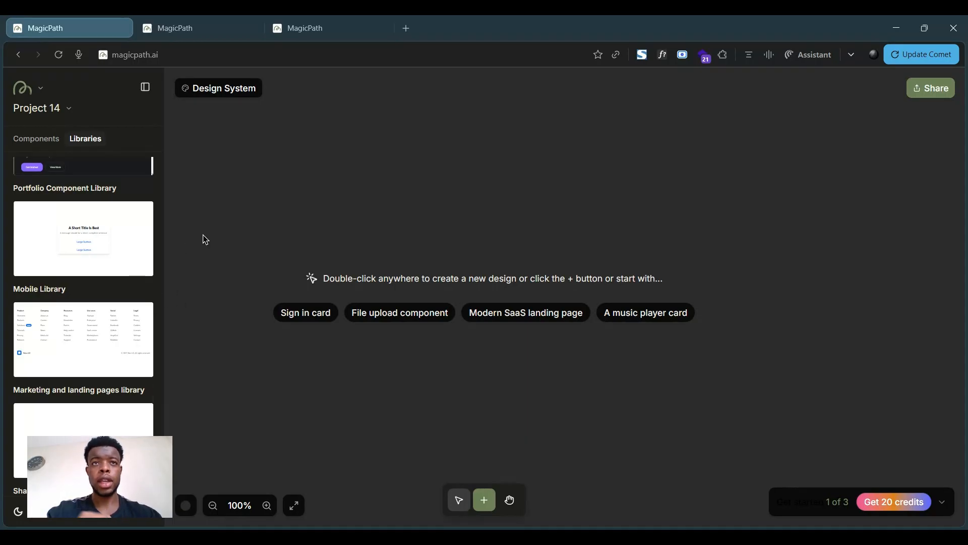
- Switch to the Mobile Library tab and browse the components laid out on its canvas
{"action": "left_click", "coordinate": [199, 28]}
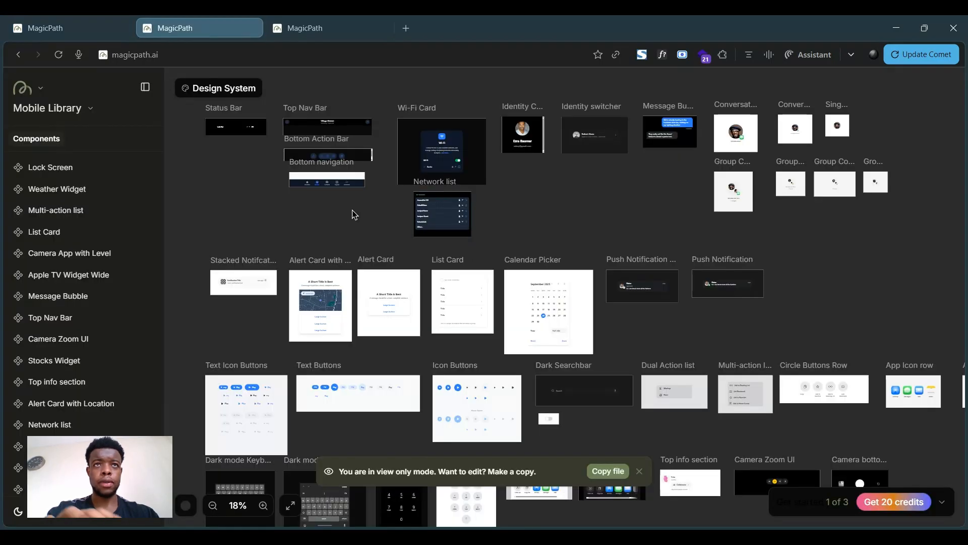
{"action": "scroll", "coordinate": [352, 210], "scroll_direction": "up", "scroll_amount": 3}
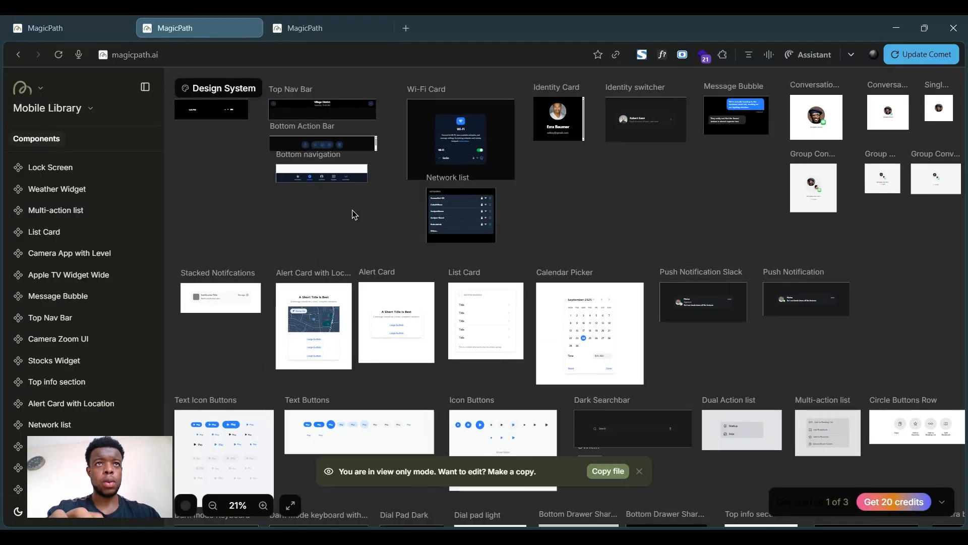
{"action": "scroll", "coordinate": [352, 210], "scroll_direction": "up", "scroll_amount": 5}
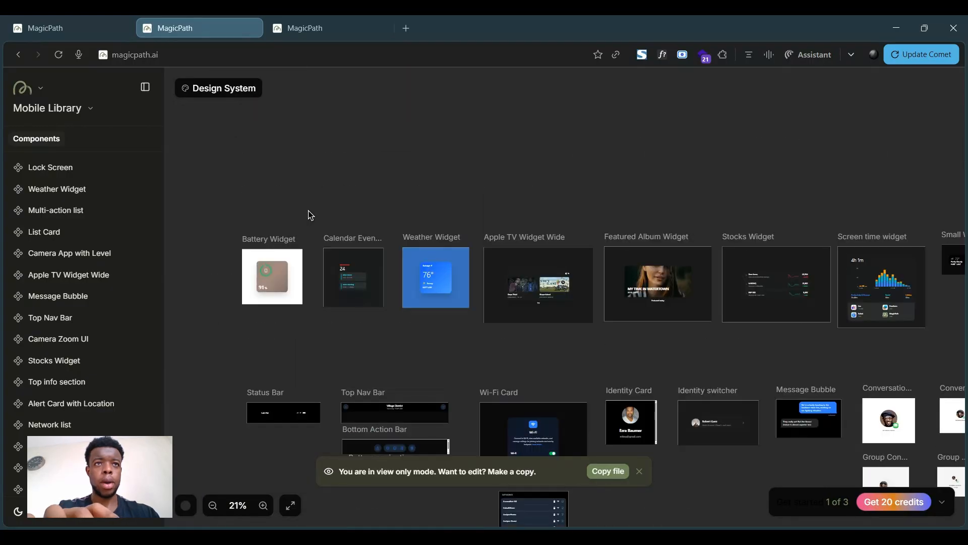
{"action": "scroll", "coordinate": [292, 356], "scroll_direction": "up", "scroll_amount": 8}
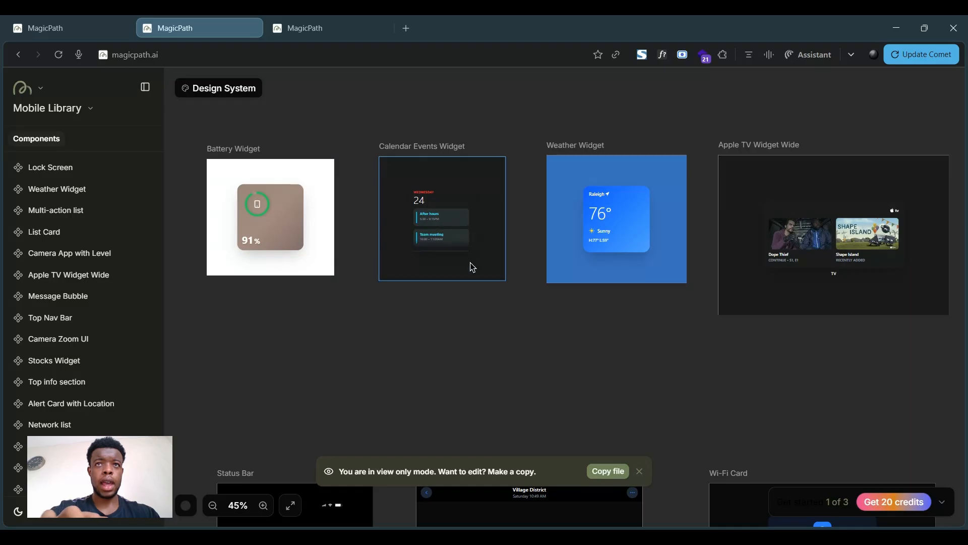
{"action": "scroll", "coordinate": [466, 316], "scroll_direction": "right", "scroll_amount": 3}
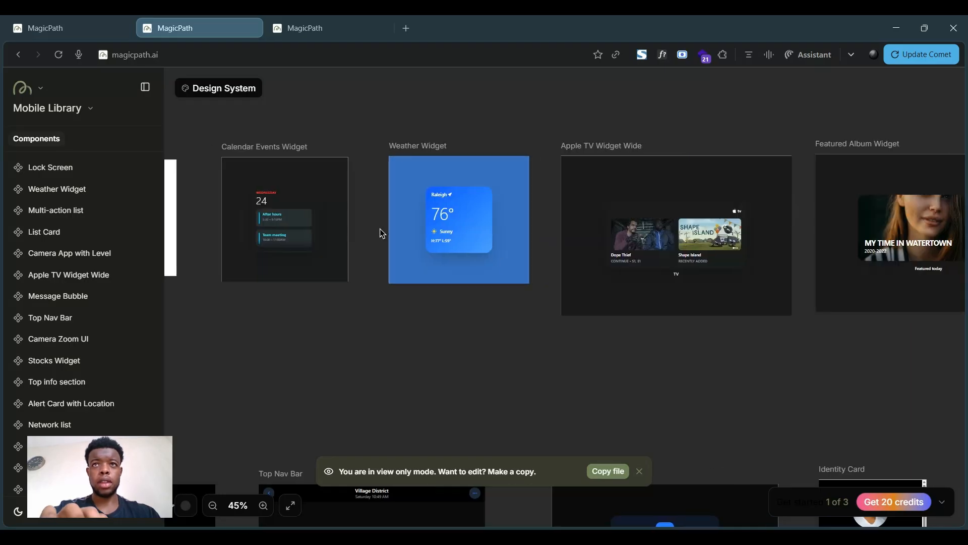
{"action": "scroll", "coordinate": [634, 271], "scroll_direction": "right", "scroll_amount": 3}
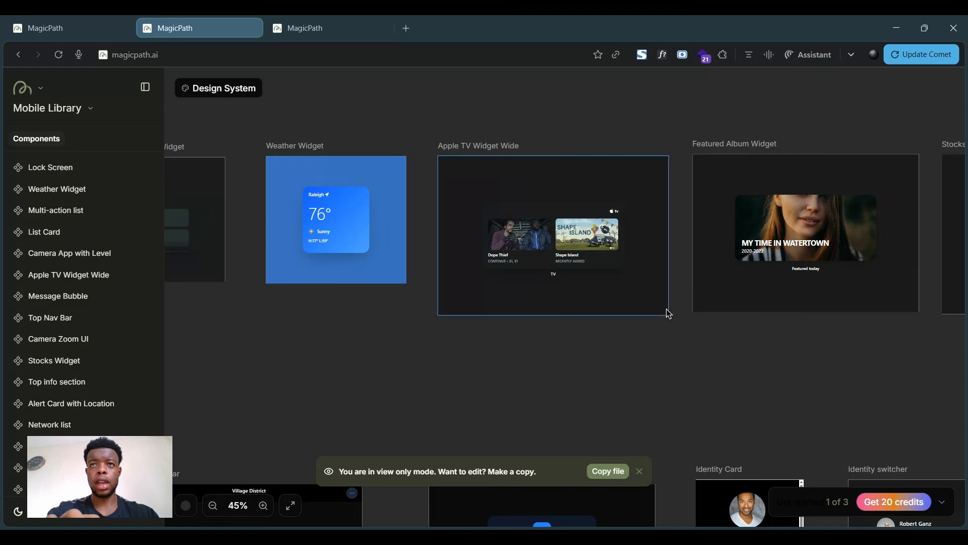
{"action": "scroll", "coordinate": [672, 310], "scroll_direction": "right", "scroll_amount": 4}
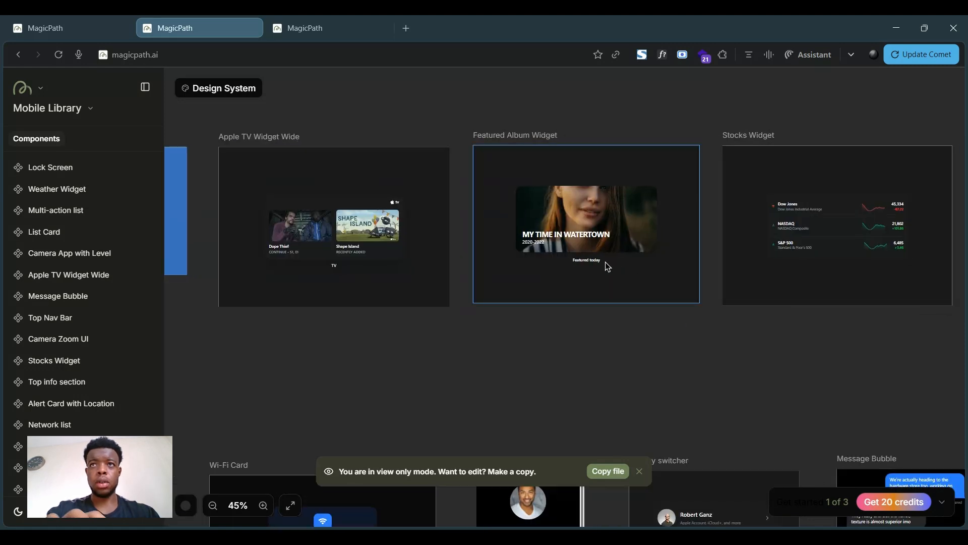
{"action": "scroll", "coordinate": [598, 316], "scroll_direction": "down", "scroll_amount": 2}
{"action": "scroll", "coordinate": [598, 316], "scroll_direction": "down", "scroll_amount": 4}
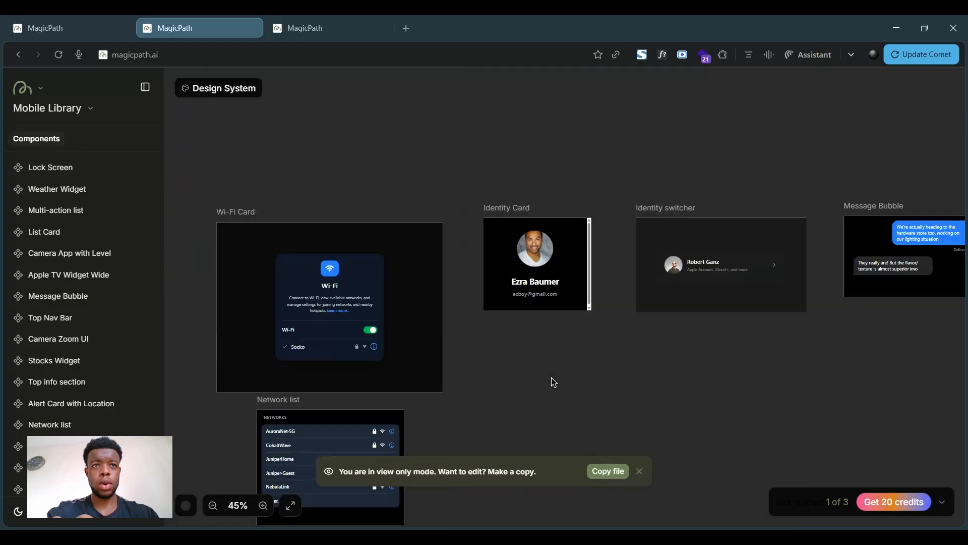
{"action": "scroll", "coordinate": [432, 393], "scroll_direction": "down", "scroll_amount": 2}
{"action": "scroll", "coordinate": [428, 395], "scroll_direction": "down", "scroll_amount": 2}
{"action": "scroll", "coordinate": [427, 394], "scroll_direction": "down", "scroll_amount": 2}
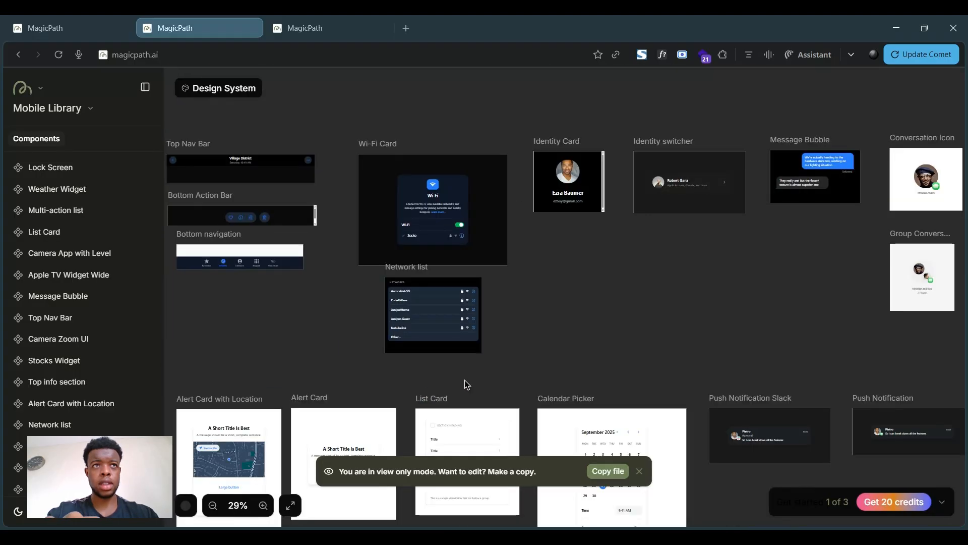
{"action": "scroll", "coordinate": [351, 390], "scroll_direction": "left", "scroll_amount": 3}
{"action": "scroll", "coordinate": [392, 321], "scroll_direction": "down", "scroll_amount": 4}
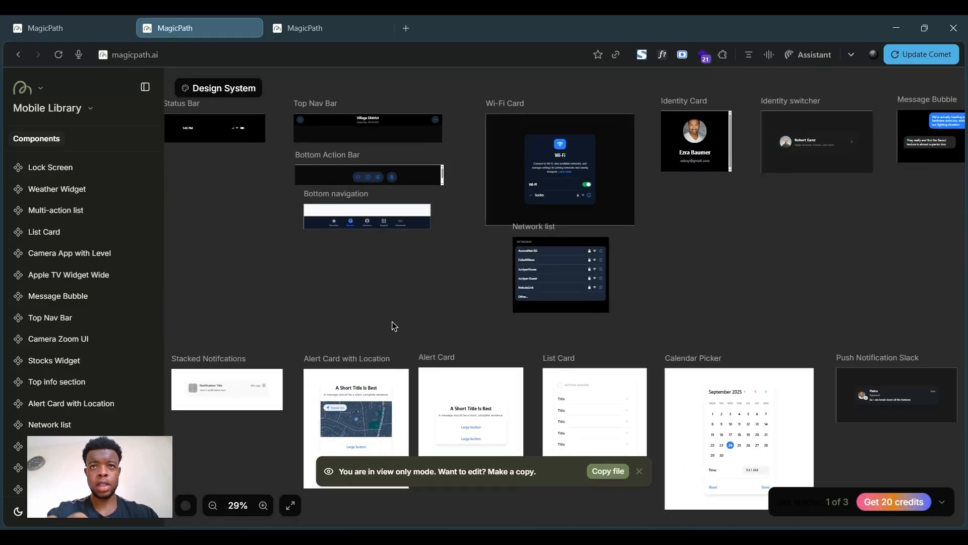
{"action": "scroll", "coordinate": [538, 322], "scroll_direction": "right", "scroll_amount": 1}
{"action": "scroll", "coordinate": [477, 379], "scroll_direction": "down", "scroll_amount": 5}
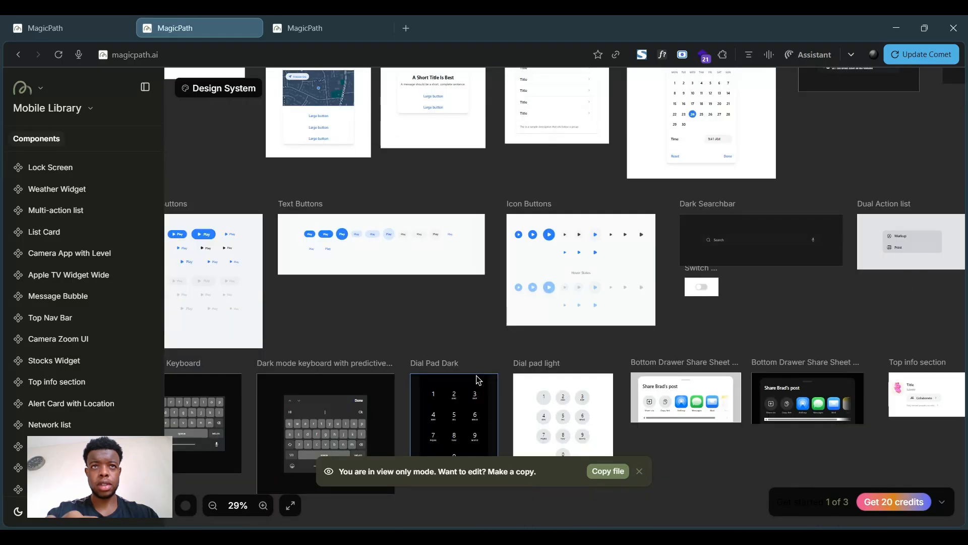
{"action": "scroll", "coordinate": [635, 407], "scroll_direction": "down", "scroll_amount": 2}
{"action": "scroll", "coordinate": [635, 406], "scroll_direction": "down", "scroll_amount": 3}
{"action": "scroll", "coordinate": [634, 405], "scroll_direction": "right", "scroll_amount": 1}
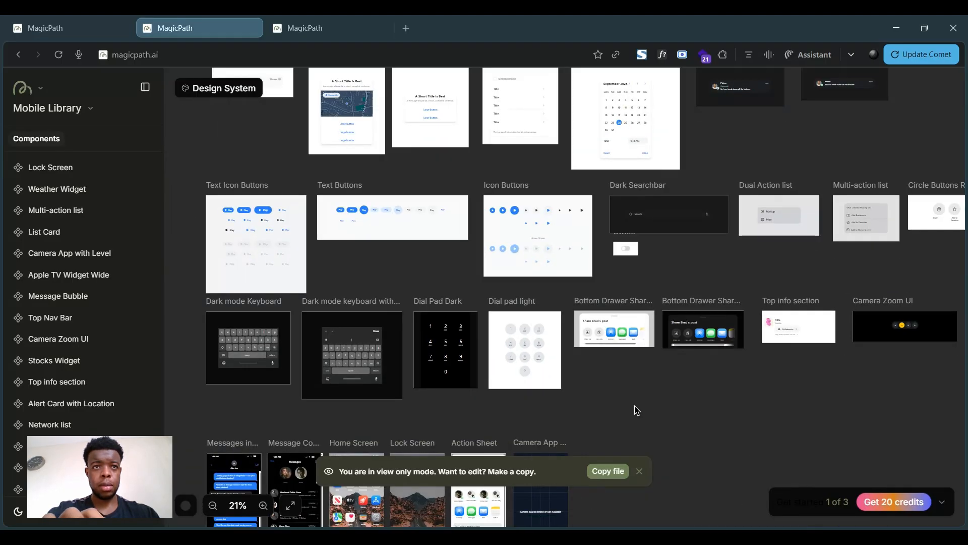
{"action": "scroll", "coordinate": [634, 410], "scroll_direction": "down", "scroll_amount": 4}
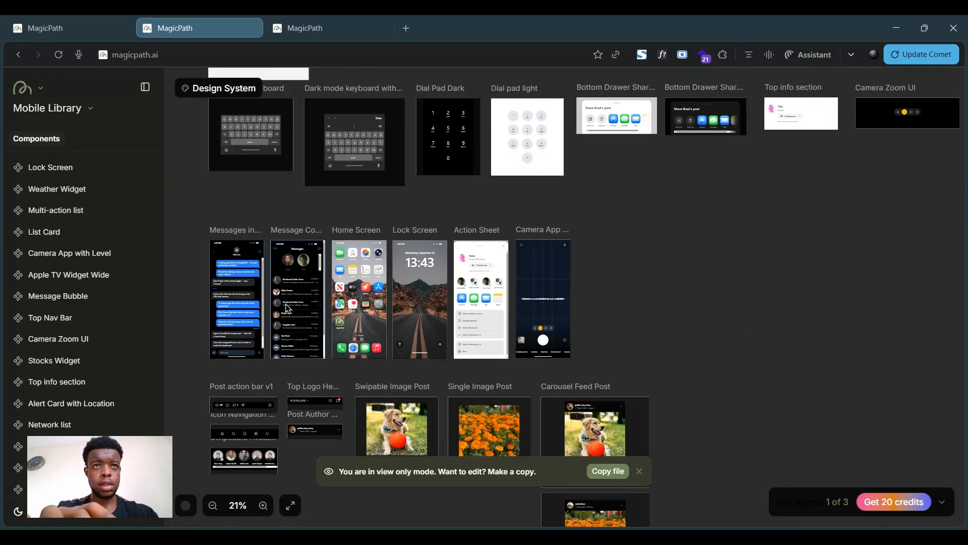
{"action": "scroll", "coordinate": [338, 295], "scroll_direction": "up", "scroll_amount": 1}
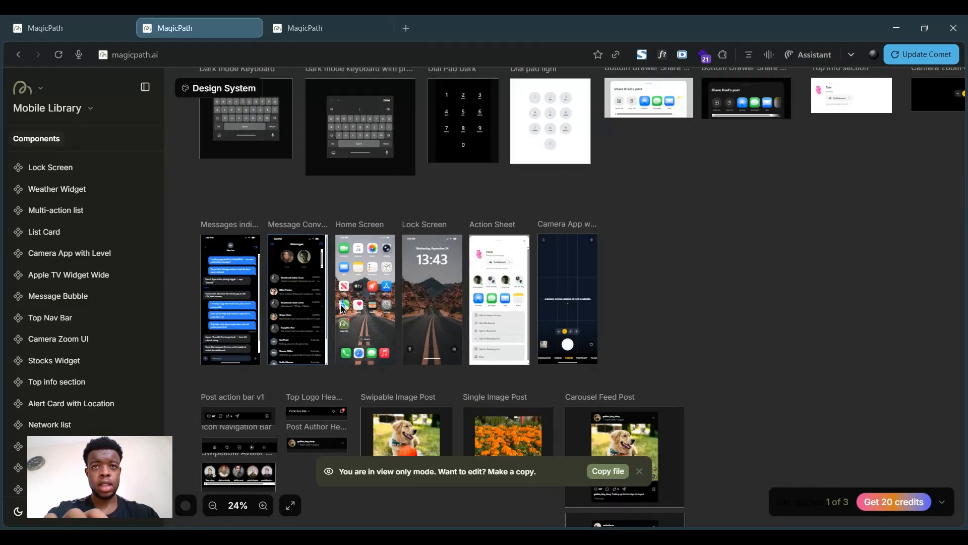
{"action": "scroll", "coordinate": [438, 341], "scroll_direction": "down", "scroll_amount": 5}
{"action": "scroll", "coordinate": [437, 341], "scroll_direction": "up", "scroll_amount": 1}
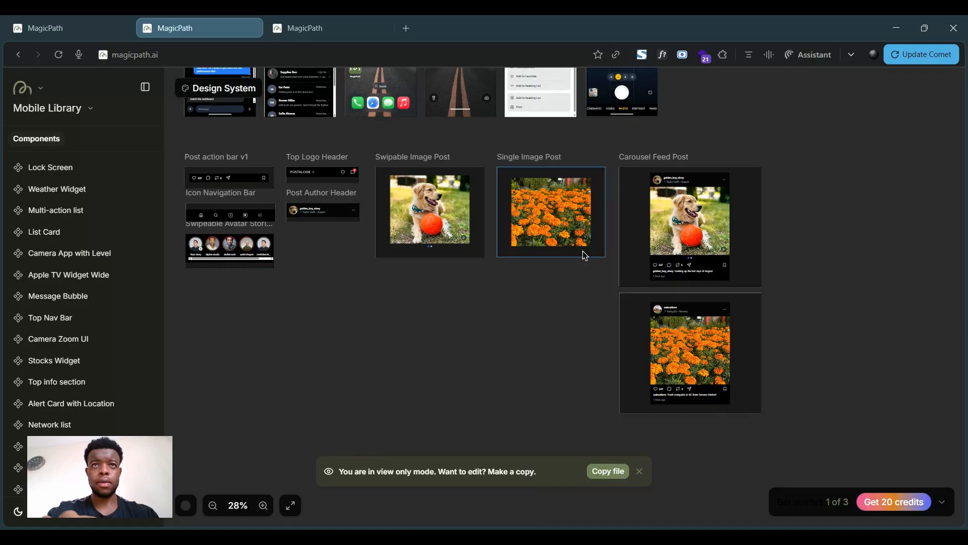
{"action": "scroll", "coordinate": [590, 282], "scroll_direction": "down", "scroll_amount": 3}
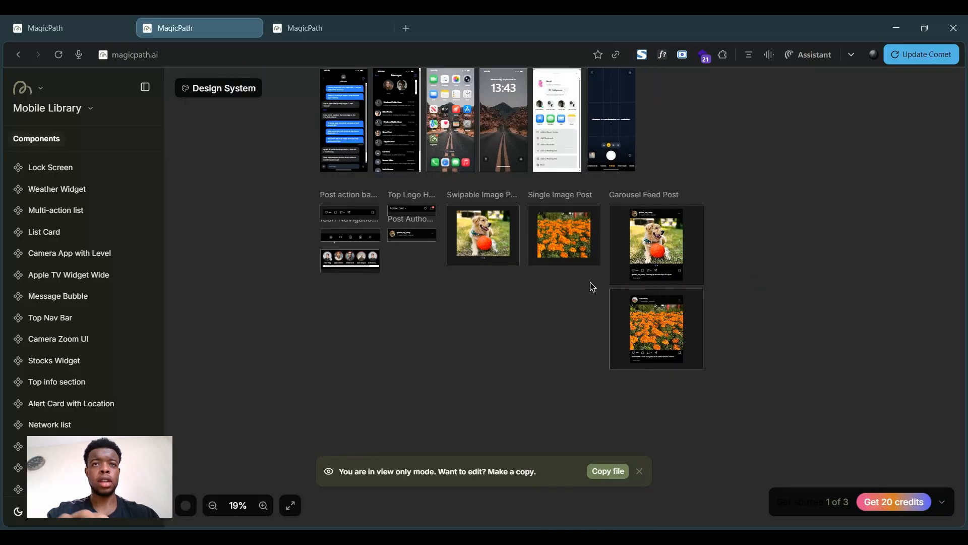
{"action": "scroll", "coordinate": [711, 152], "scroll_direction": "right", "scroll_amount": 8}
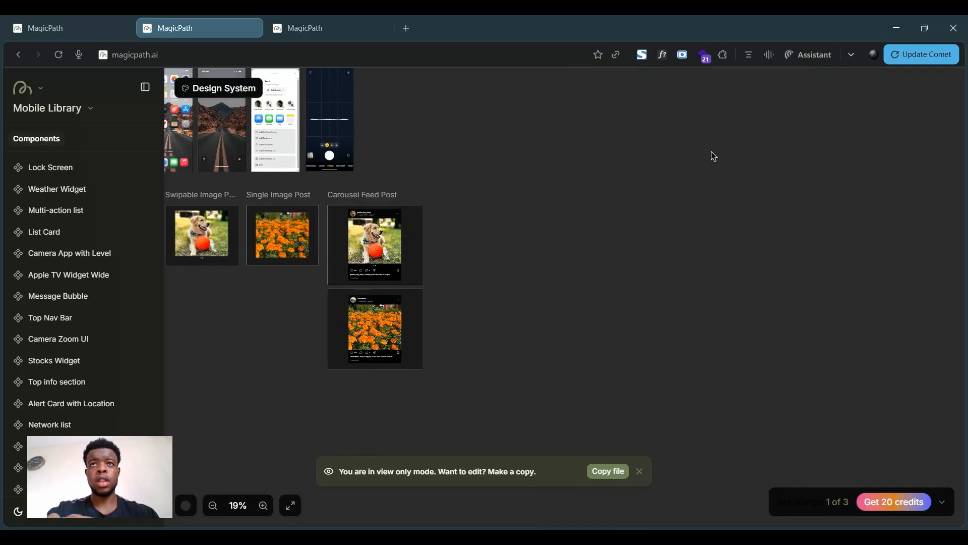
{"action": "scroll", "coordinate": [713, 152], "scroll_direction": "up", "scroll_amount": 10}
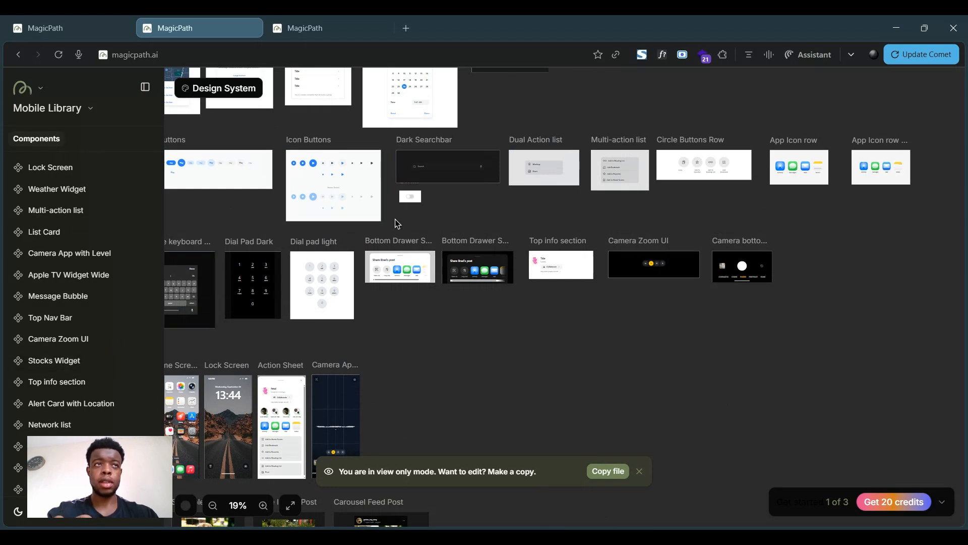
- Return to the project and try to insert an About Section instance from the Portfolio Component Library
{"action": "left_click", "coordinate": [75, 29]}
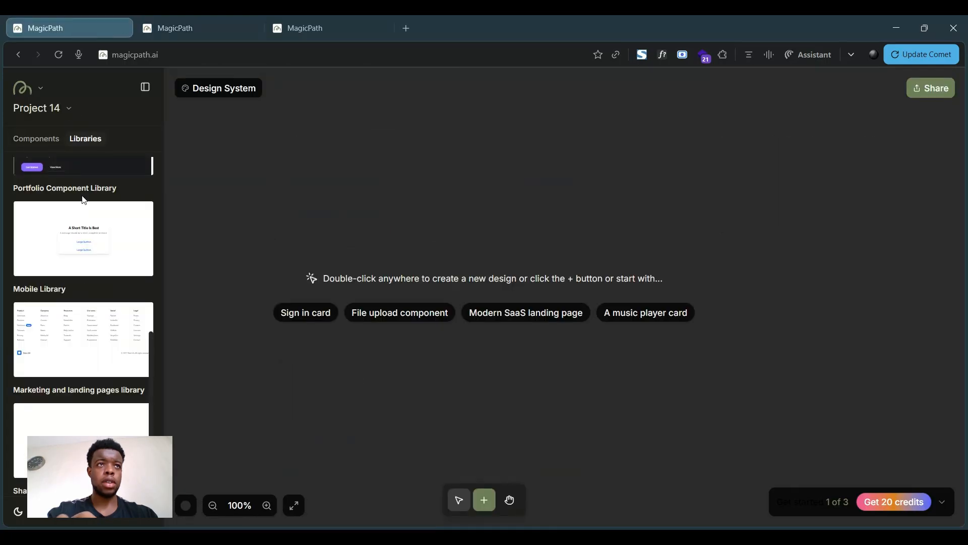
{"action": "scroll", "coordinate": [84, 200], "scroll_direction": "up", "scroll_amount": 1}
{"action": "scroll", "coordinate": [84, 200], "scroll_direction": "up", "scroll_amount": 1}
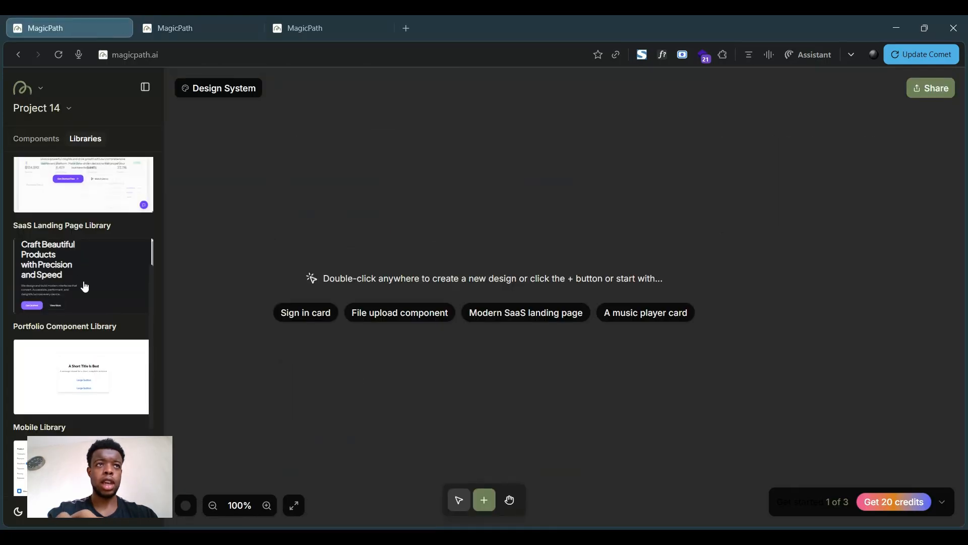
{"action": "left_click", "coordinate": [83, 283]}
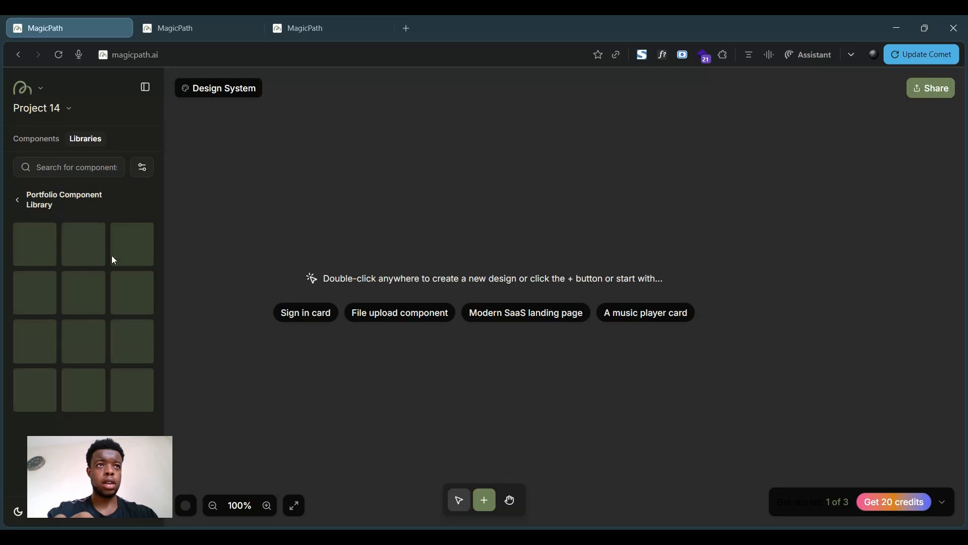
{"action": "left_click", "coordinate": [129, 259]}
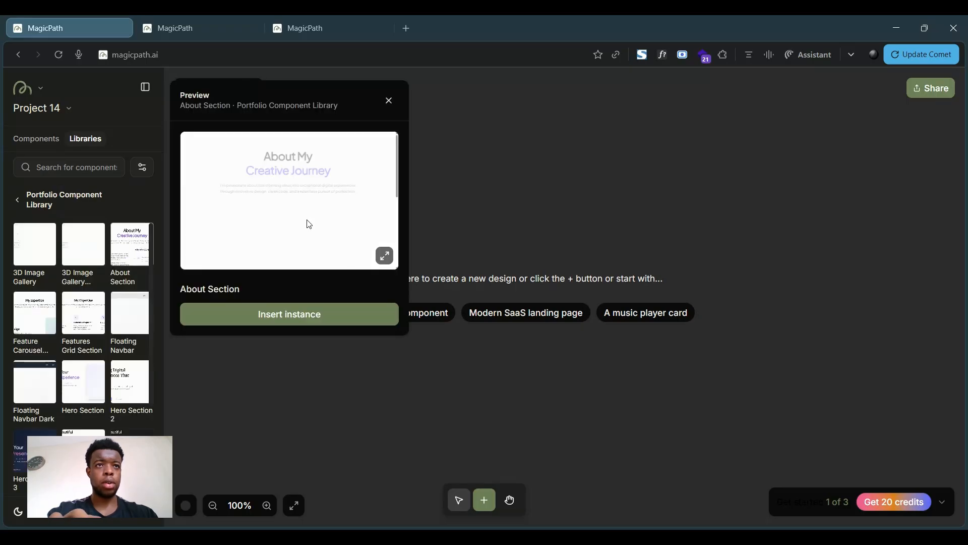
{"action": "left_click", "coordinate": [298, 323]}
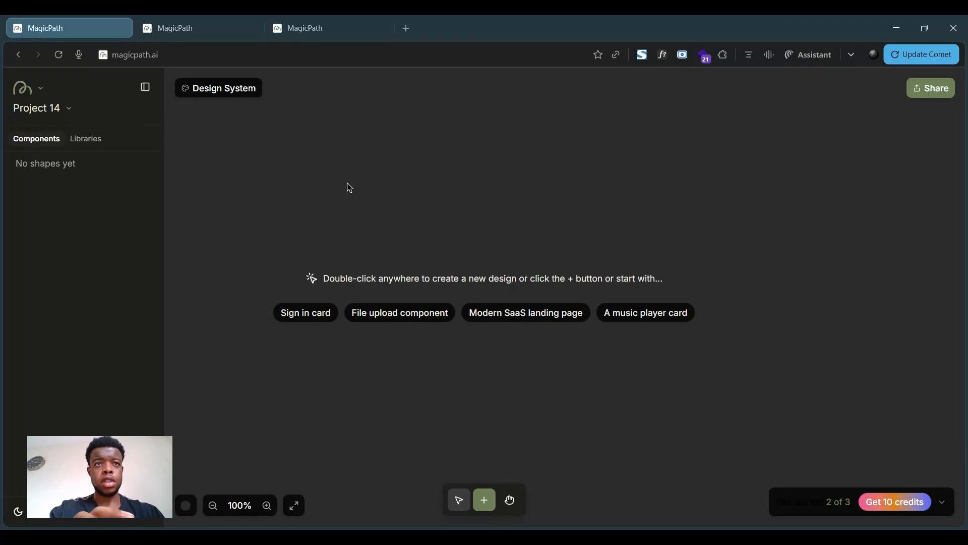
- Create a new component on the empty canvas and enter the prompt "create a standard button"
{"action": "double_click", "coordinate": [415, 227]}
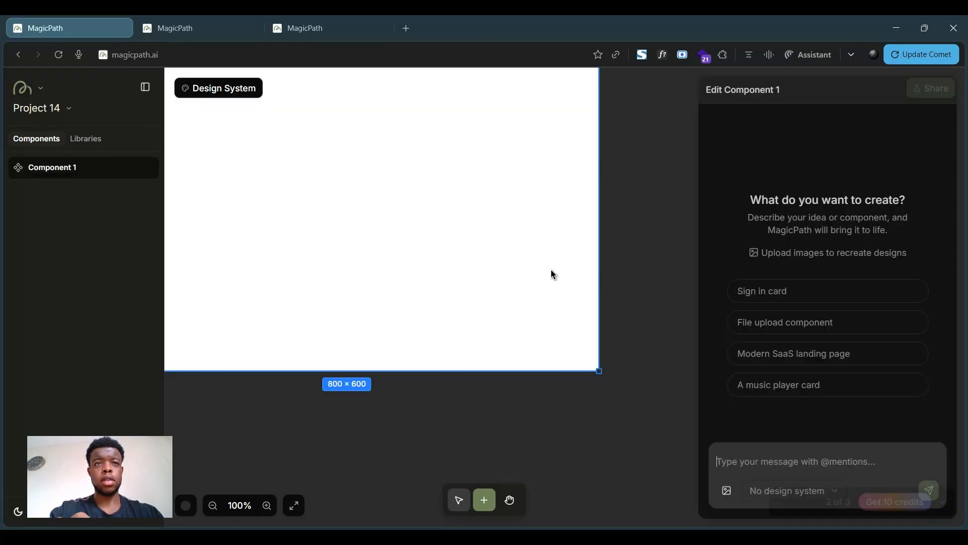
{"action": "type", "text": "create a standard button"}
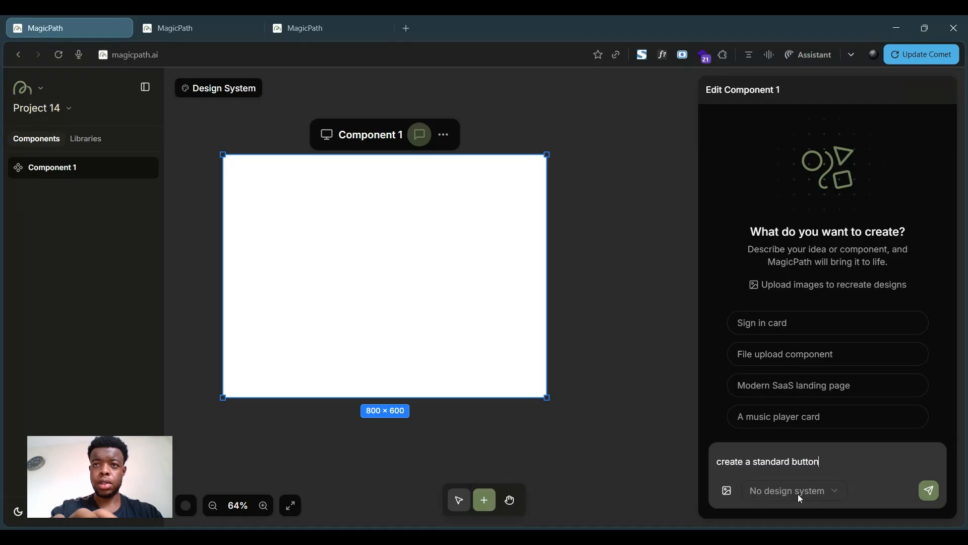
- Set the prompt's design system to Vercel and send the button prompt
{"action": "left_click", "coordinate": [798, 492]}
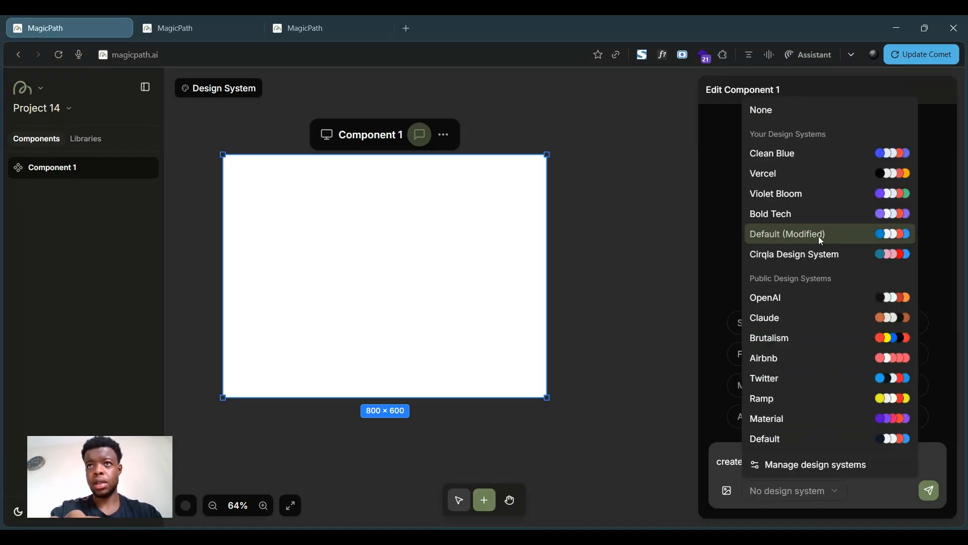
{"action": "left_click", "coordinate": [810, 155]}
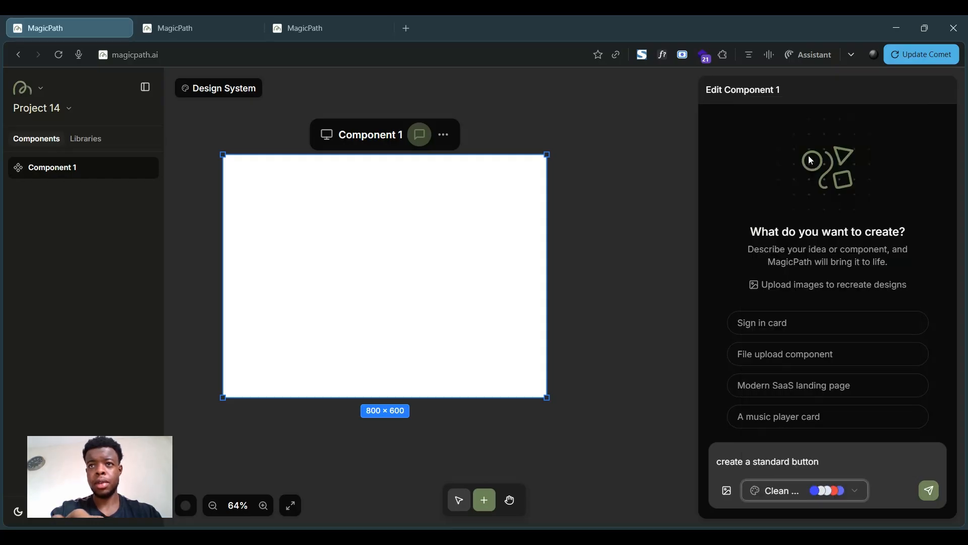
{"action": "left_click", "coordinate": [783, 489]}
{"action": "left_click", "coordinate": [809, 179]}
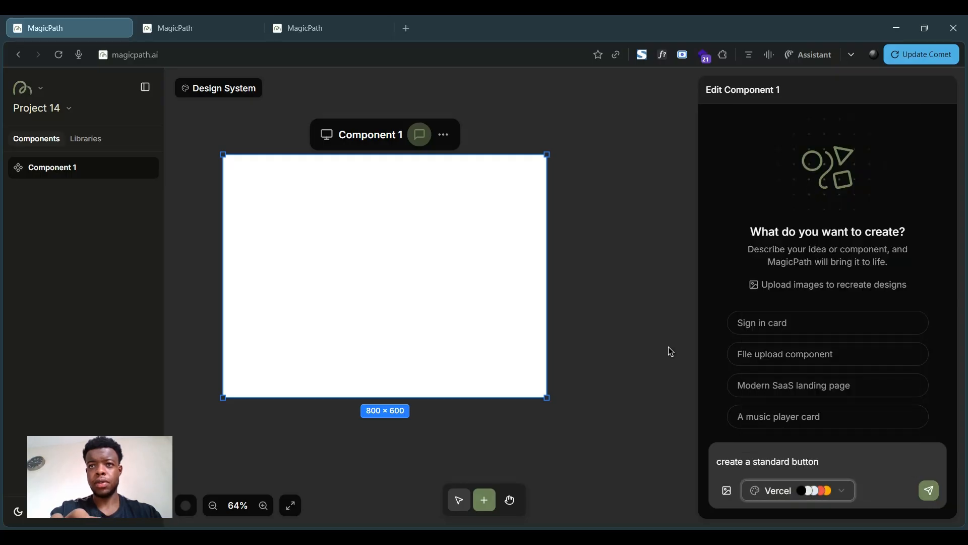
{"action": "left_click", "coordinate": [822, 462]}
{"action": "left_click", "coordinate": [940, 498]}
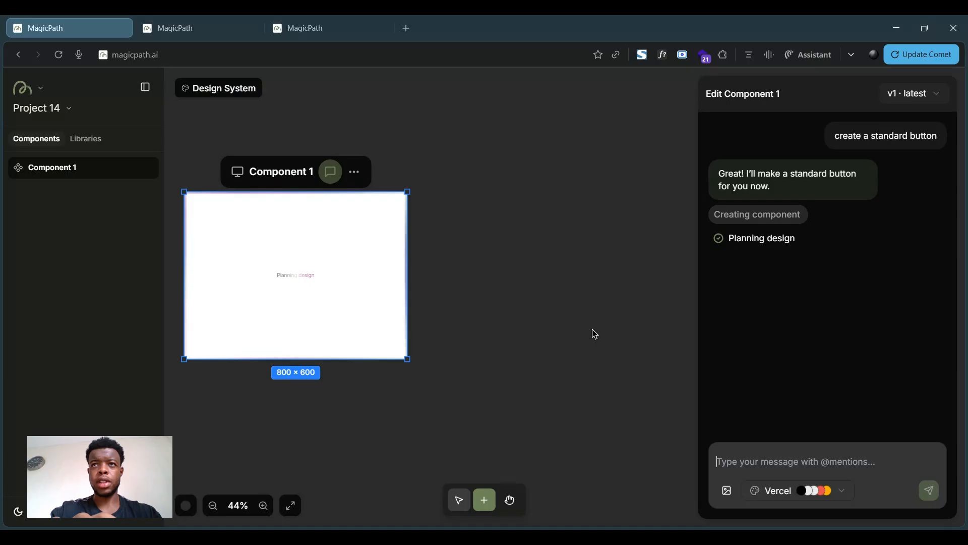
- Add a new component beside Component 1 and begin the prompt "create a secondary button, no fill colour but has a border colour"
{"action": "left_click", "coordinate": [584, 294]}
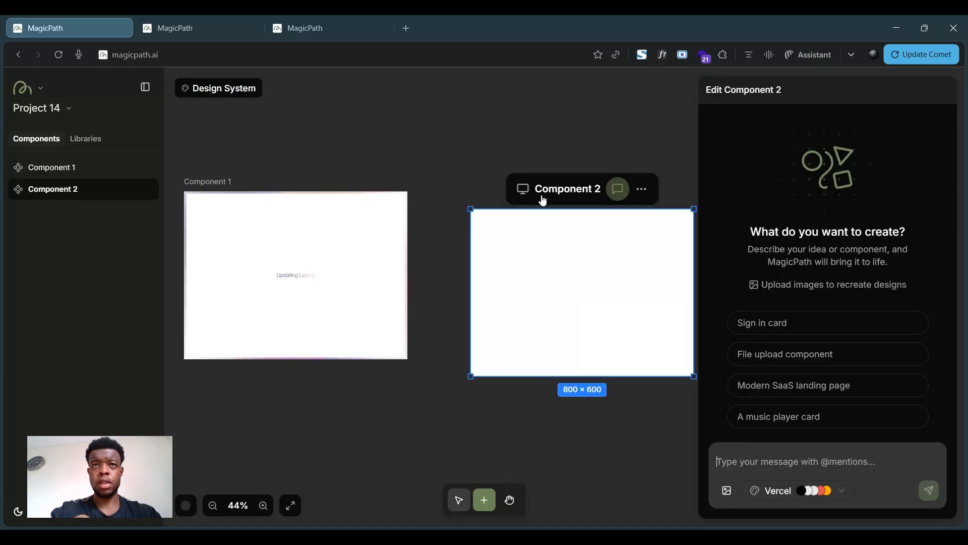
{"action": "left_click_drag", "start_coordinate": [539, 206], "coordinate": [505, 189]}
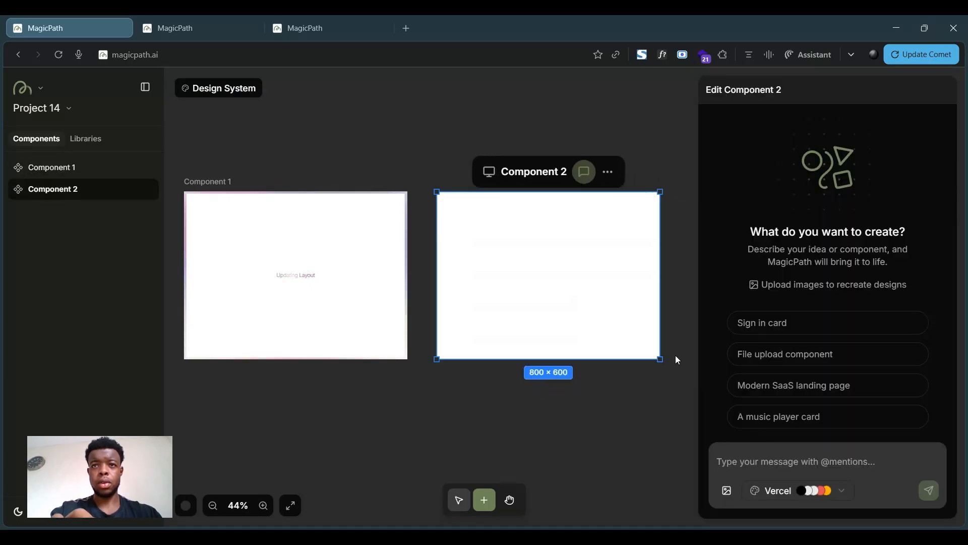
{"action": "left_click", "coordinate": [740, 456]}
{"action": "type", "text": "create an"}
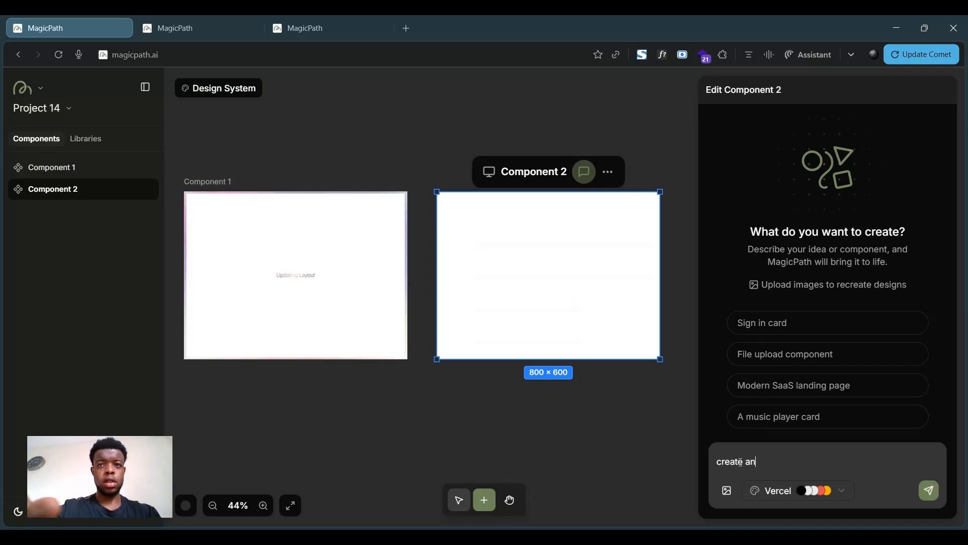
{"action": "key", "text": "BackSpace"}
{"action": "type", "text": " secondar"}
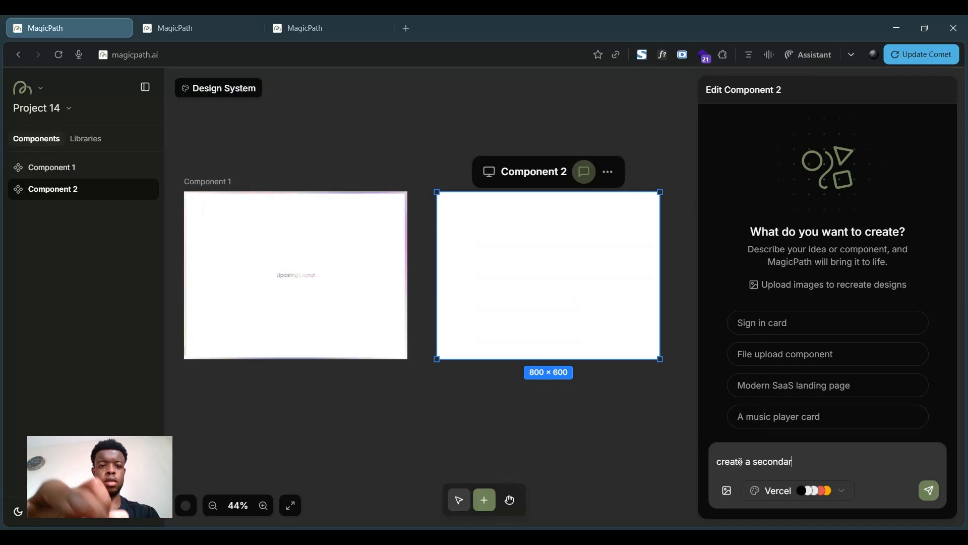
{"action": "type", "text": "y button"}
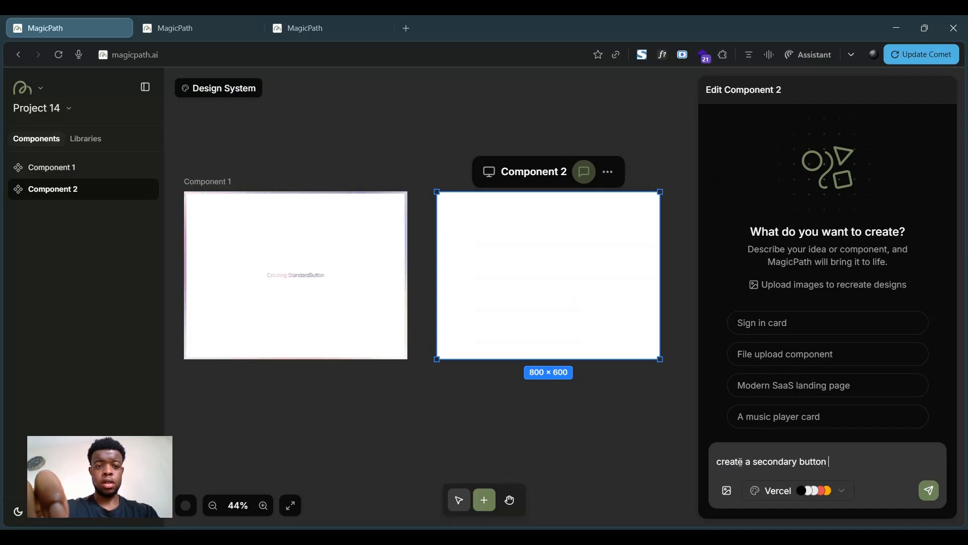
{"action": "type", "text": ", "}
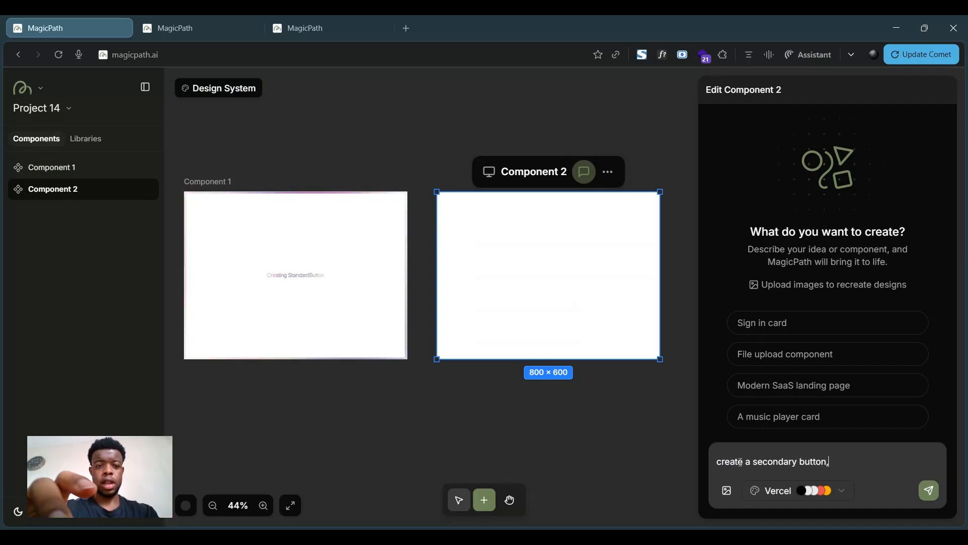
{"action": "type", "text": "no fill colour but"}
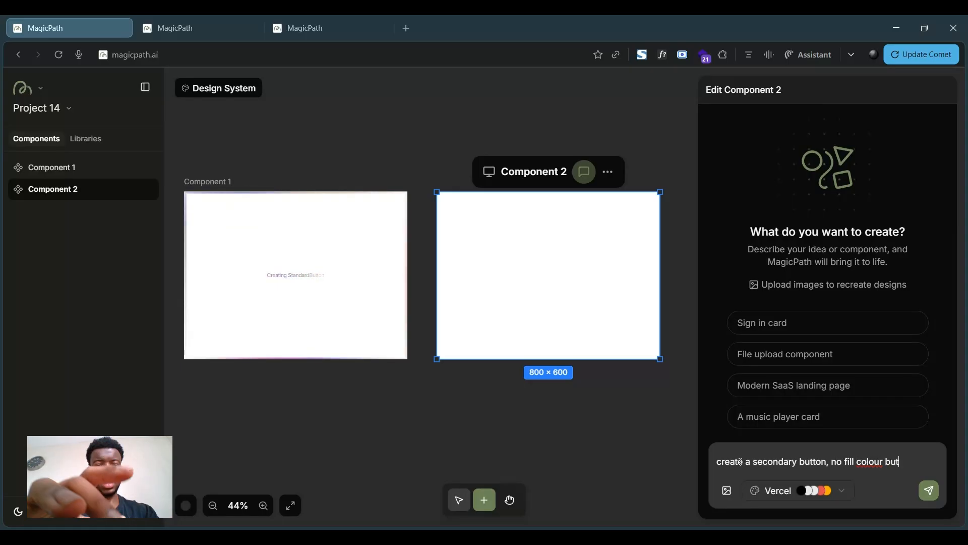
{"action": "type", "text": " had a"}
{"action": "key", "text": "BackSpace"}
{"action": "type", "text": "s a bor"}
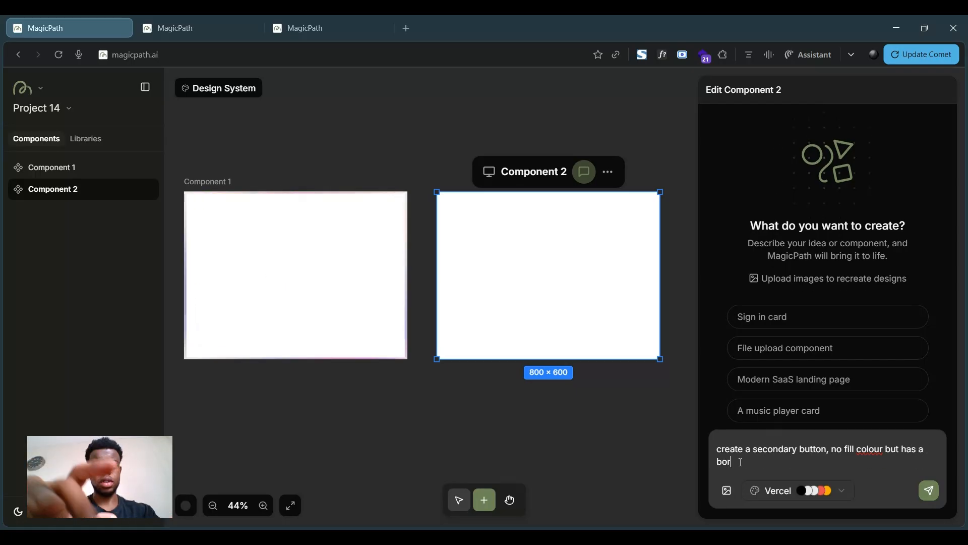
{"action": "type", "text": "der colour"}
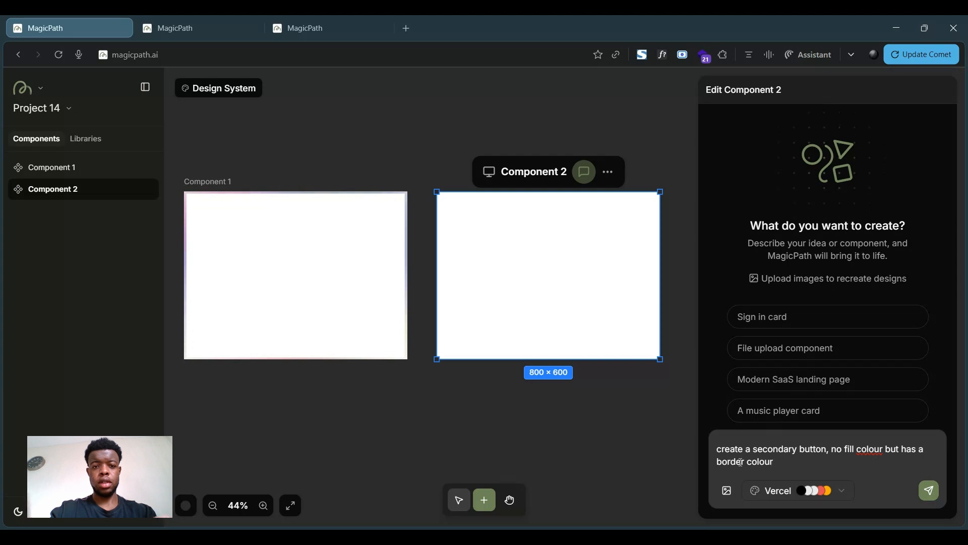
{"action": "type", "text": " with b"}
- Finish the prompt with "with visible text (dark border + text)" and send it
{"action": "key", "text": "BackSpace"}
{"action": "type", "text": "visible "}
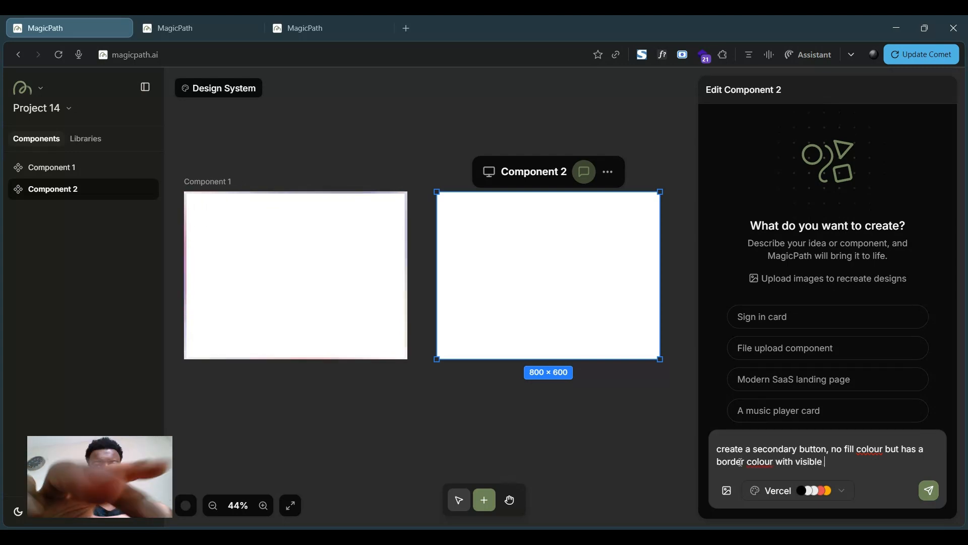
{"action": "type", "text": "text (dark v"}
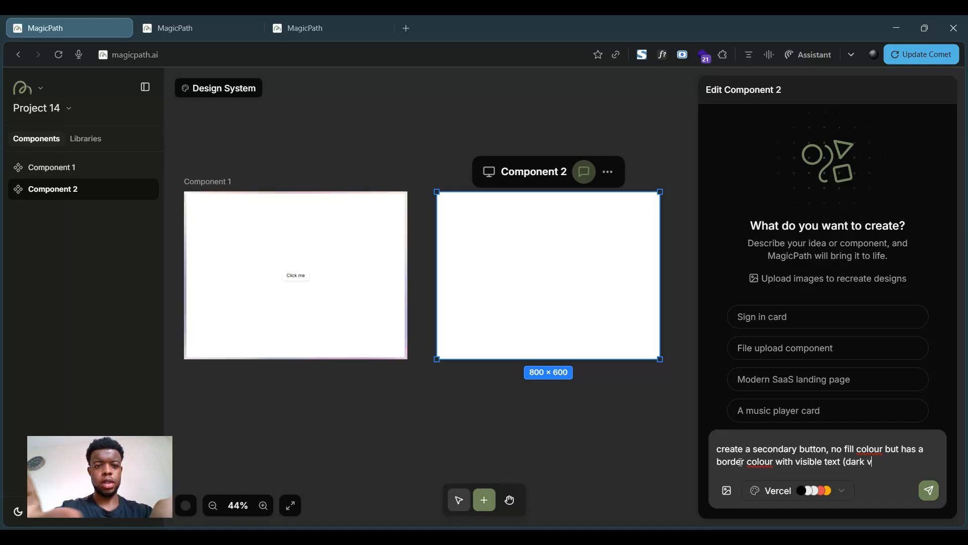
{"action": "key", "text": "BackSpace"}
{"action": "type", "text": "border "}
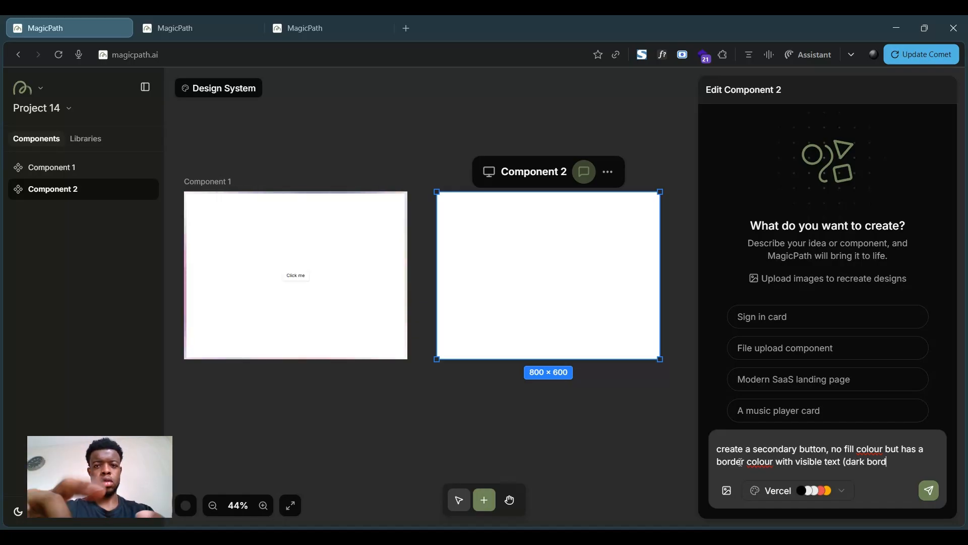
{"action": "type", "text": "= text)"}
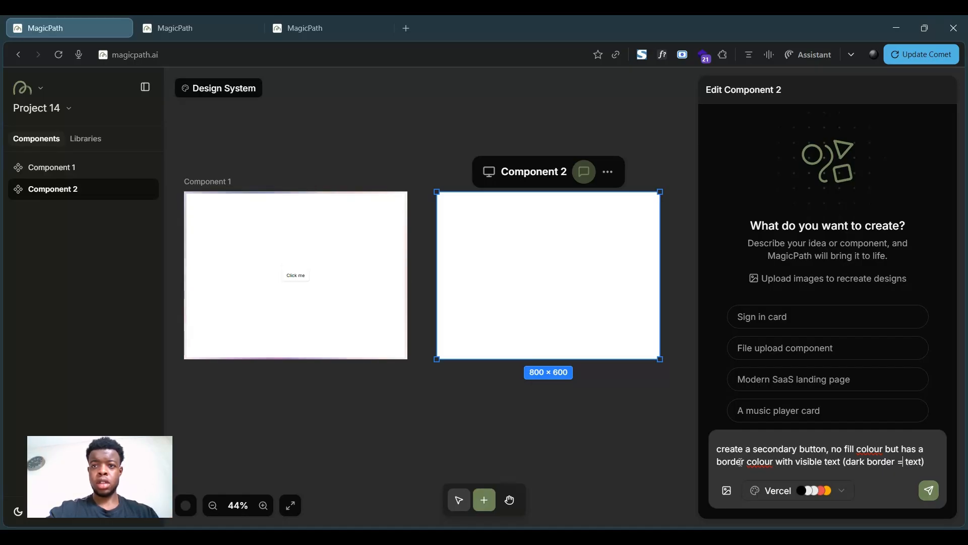
{"action": "key", "text": "Left"}
{"action": "key", "text": "Left"}
{"action": "key", "text": "Left"}
{"action": "key", "text": "Left"}
{"action": "key", "text": "Left"}
{"action": "key", "text": "Left"}
{"action": "key", "text": "BackSpace"}
{"action": "type", "text": "+"}
{"action": "key", "text": "Return"}
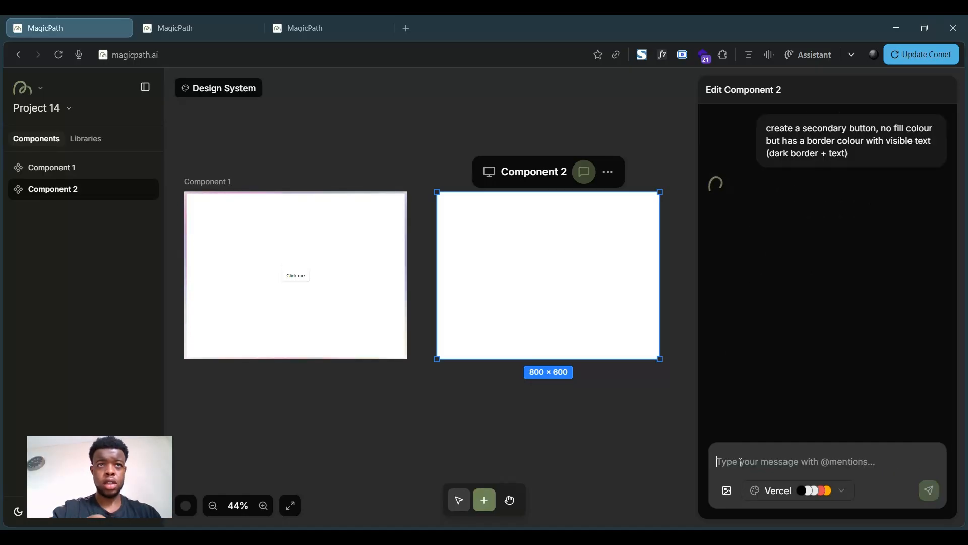
- Set the Standard Button's text colour to white, rgb(255 255 255), and save the change
{"action": "scroll", "coordinate": [267, 282], "scroll_direction": "up", "scroll_amount": 5}
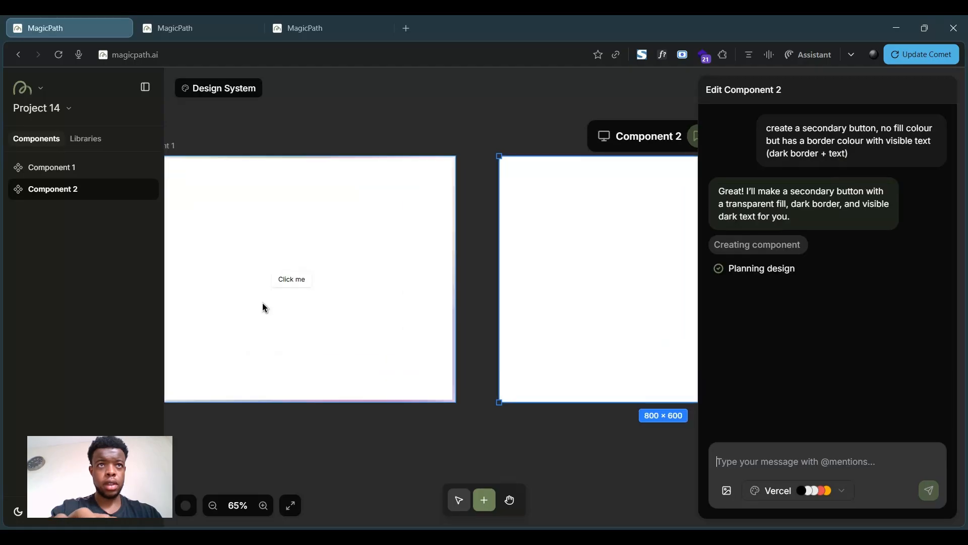
{"action": "scroll", "coordinate": [251, 269], "scroll_direction": "left", "scroll_amount": 2}
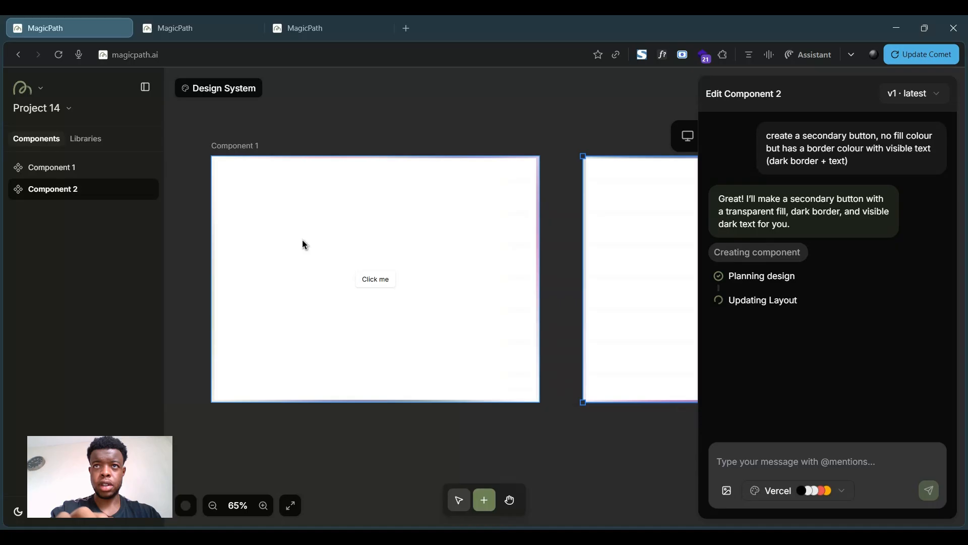
{"action": "scroll", "coordinate": [529, 316], "scroll_direction": "right", "scroll_amount": 2}
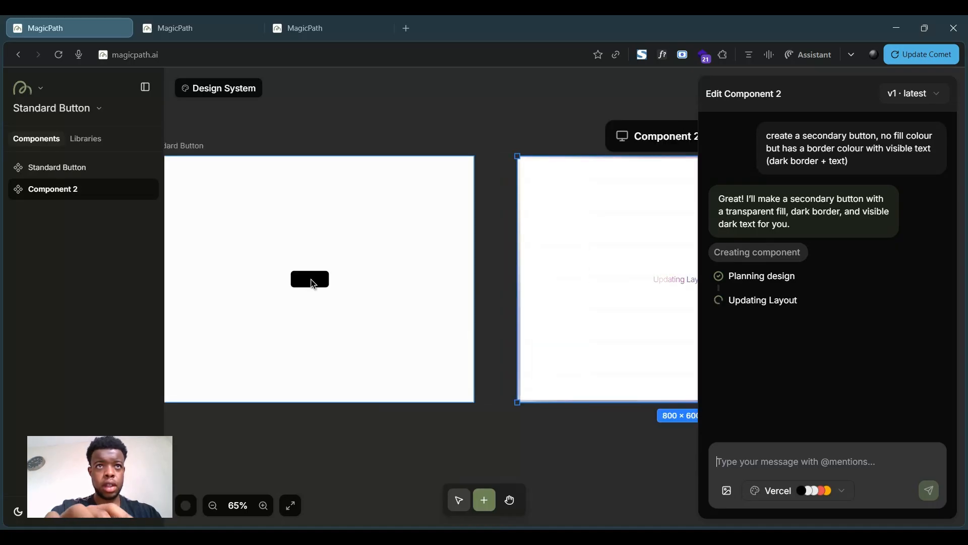
{"action": "scroll", "coordinate": [313, 281], "scroll_direction": "left", "scroll_amount": 2}
{"action": "scroll", "coordinate": [313, 284], "scroll_direction": "up", "scroll_amount": 3}
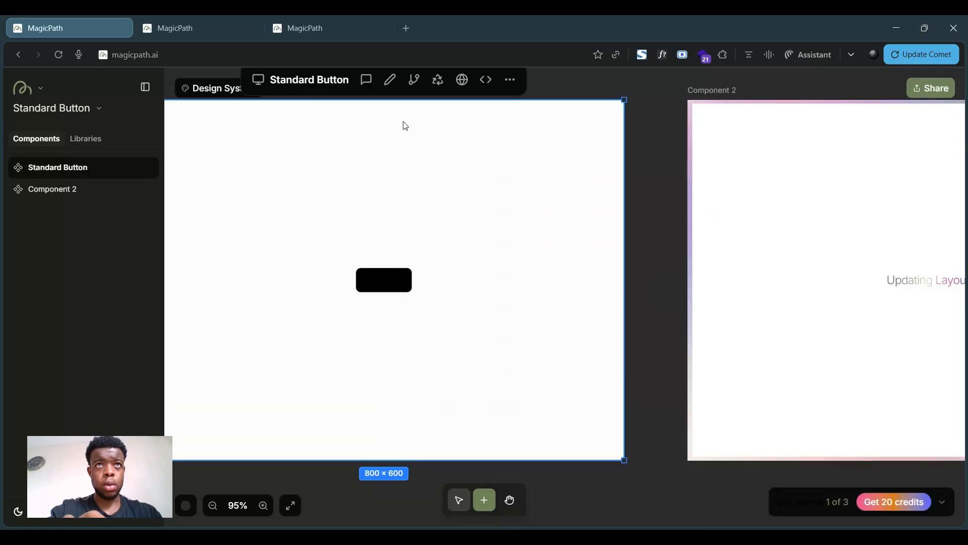
{"action": "left_click", "coordinate": [390, 80]}
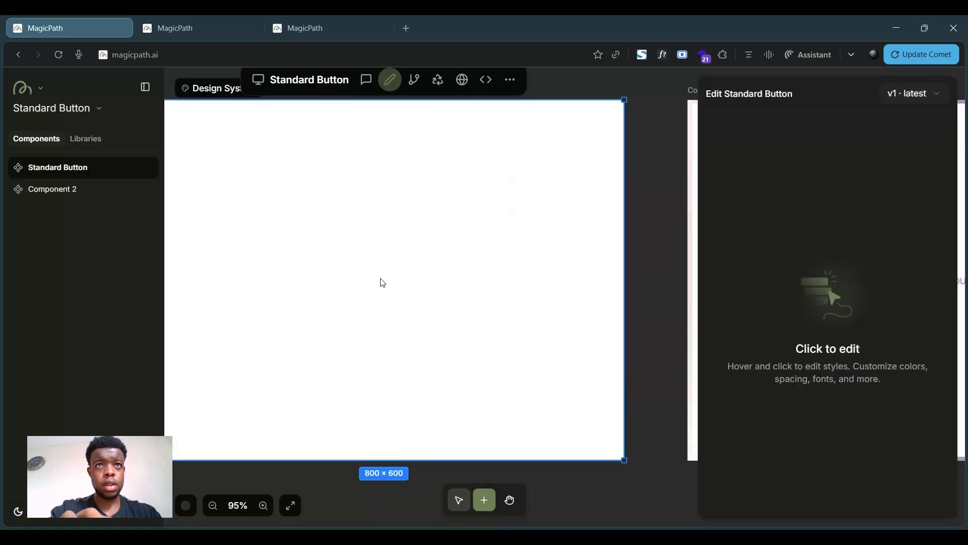
{"action": "left_click", "coordinate": [386, 286]}
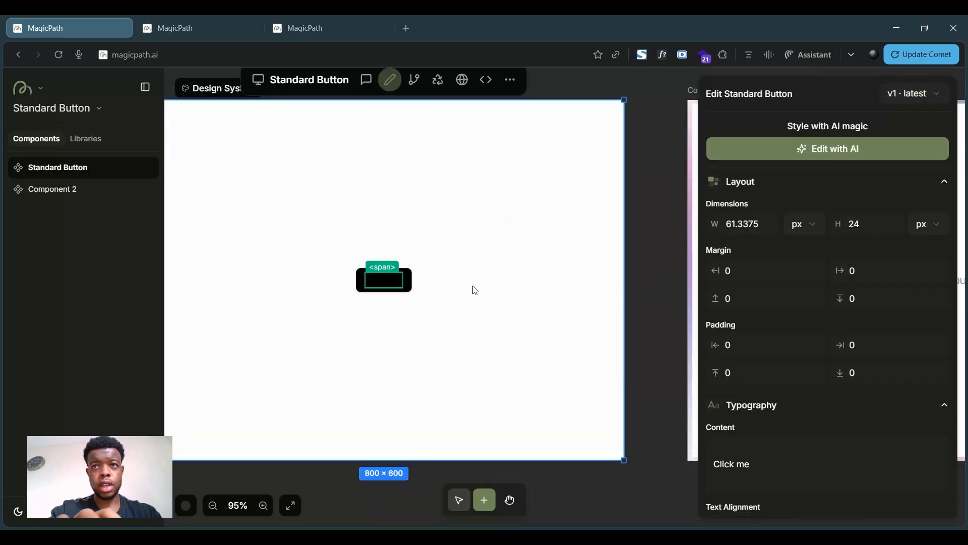
{"action": "scroll", "coordinate": [856, 416], "scroll_direction": "down", "scroll_amount": 10}
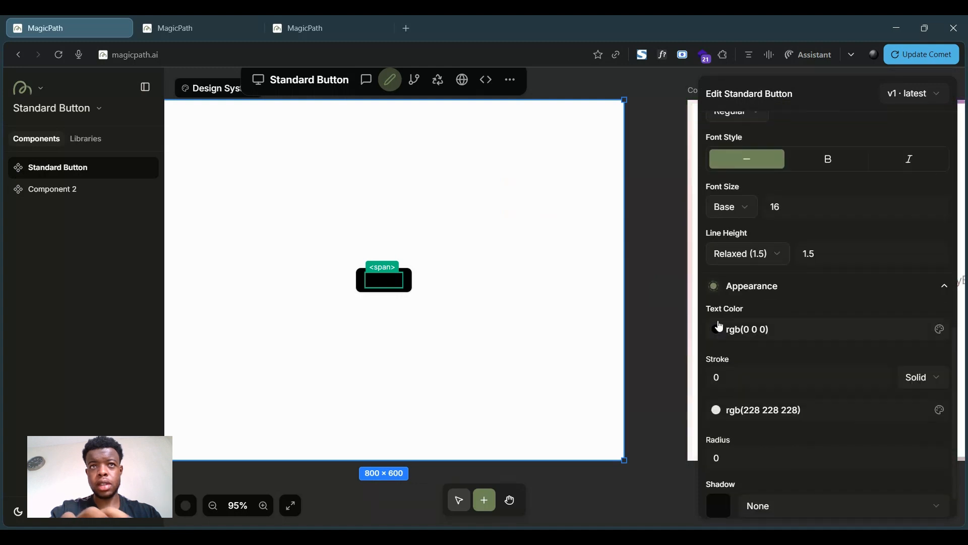
{"action": "left_click", "coordinate": [717, 331]}
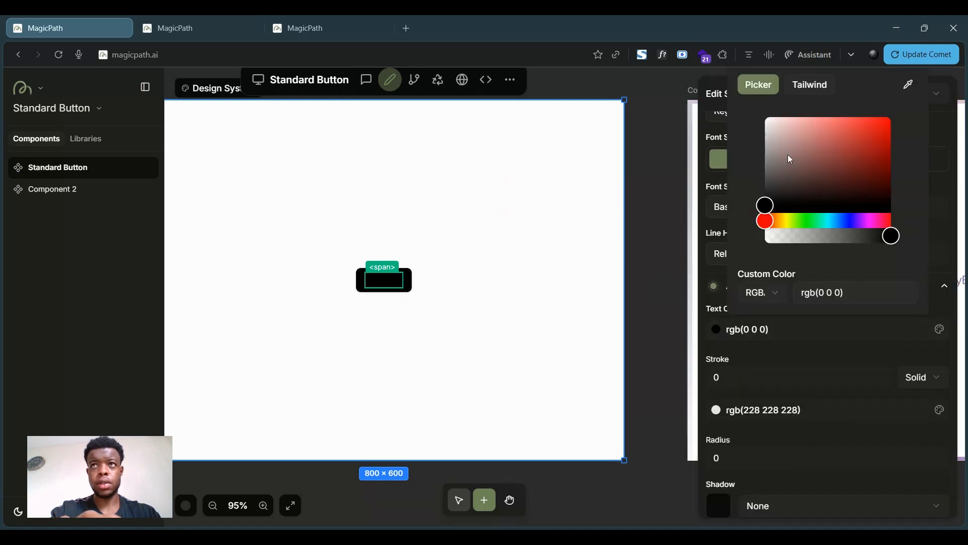
{"action": "left_click_drag", "start_coordinate": [766, 206], "coordinate": [739, 98]}
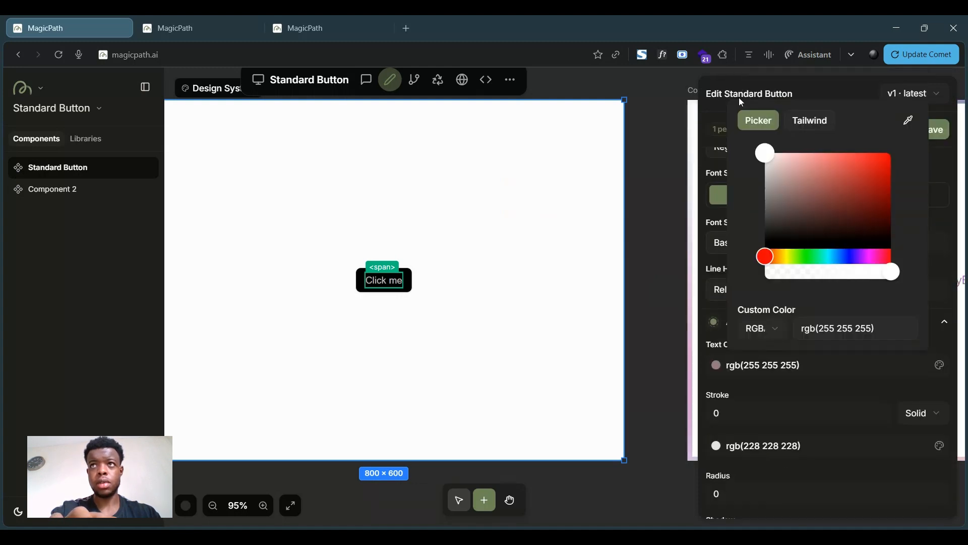
{"action": "left_click", "coordinate": [931, 136]}
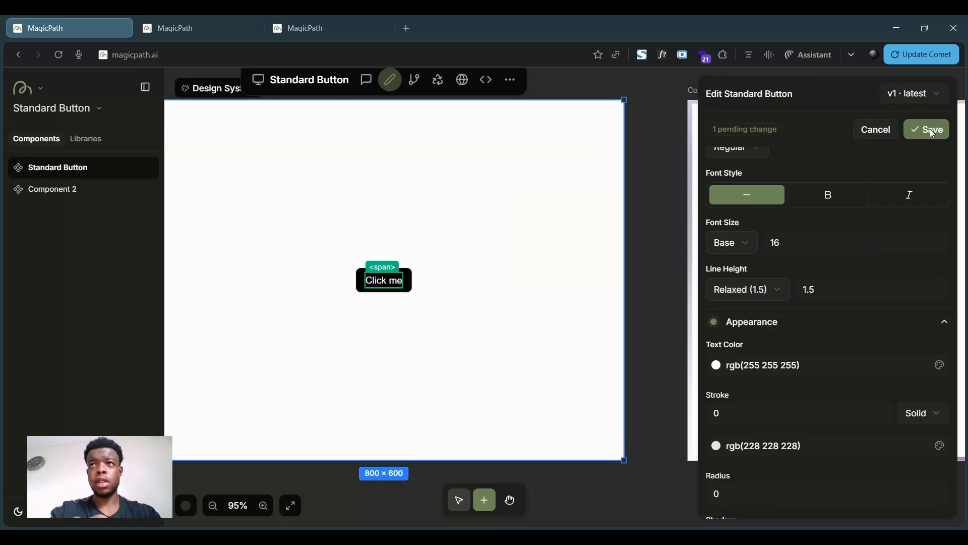
{"action": "left_click", "coordinate": [933, 133]}
- Add a new component below the Standard Button and set its design system to None
{"action": "scroll", "coordinate": [538, 342], "scroll_direction": "down", "scroll_amount": 3}
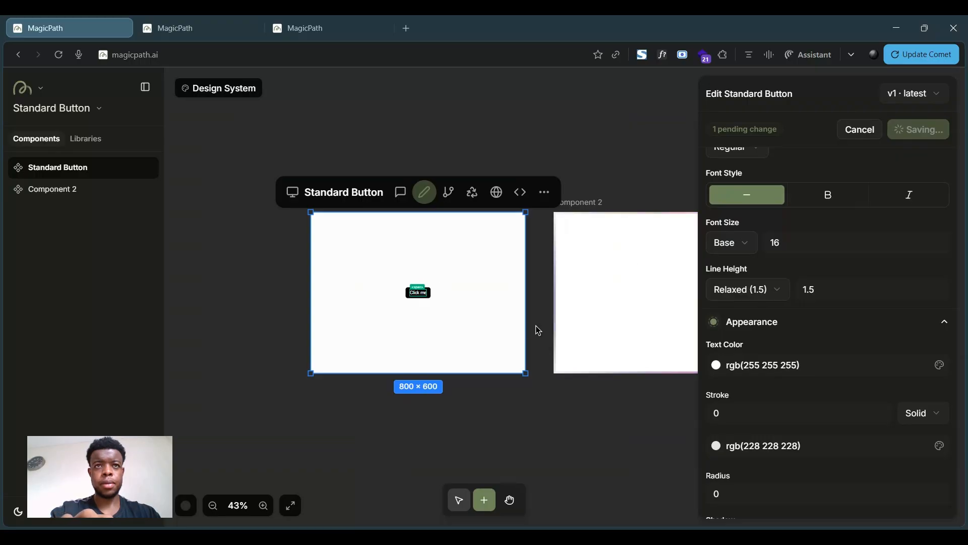
{"action": "scroll", "coordinate": [536, 328], "scroll_direction": "right", "scroll_amount": 2}
{"action": "scroll", "coordinate": [535, 326], "scroll_direction": "right", "scroll_amount": 5}
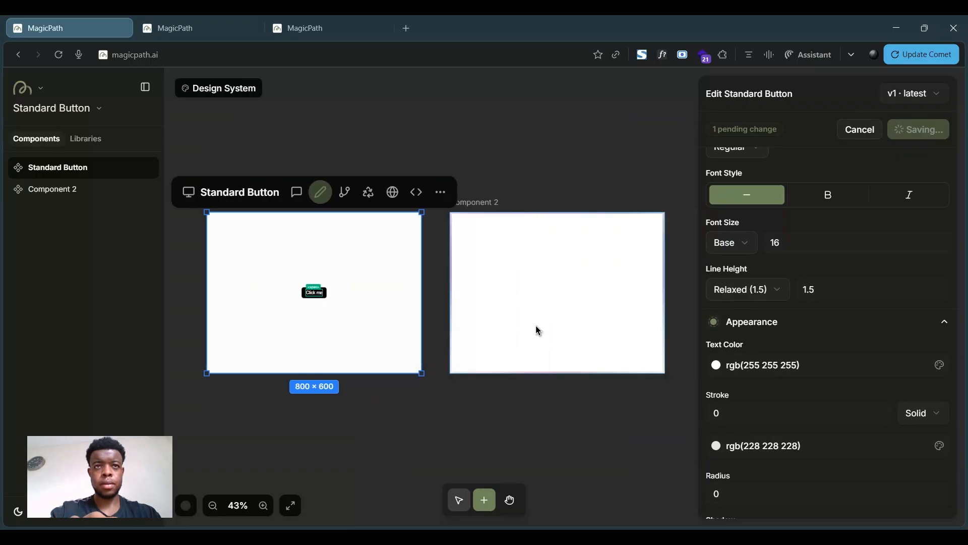
{"action": "scroll", "coordinate": [536, 325], "scroll_direction": "right", "scroll_amount": 3}
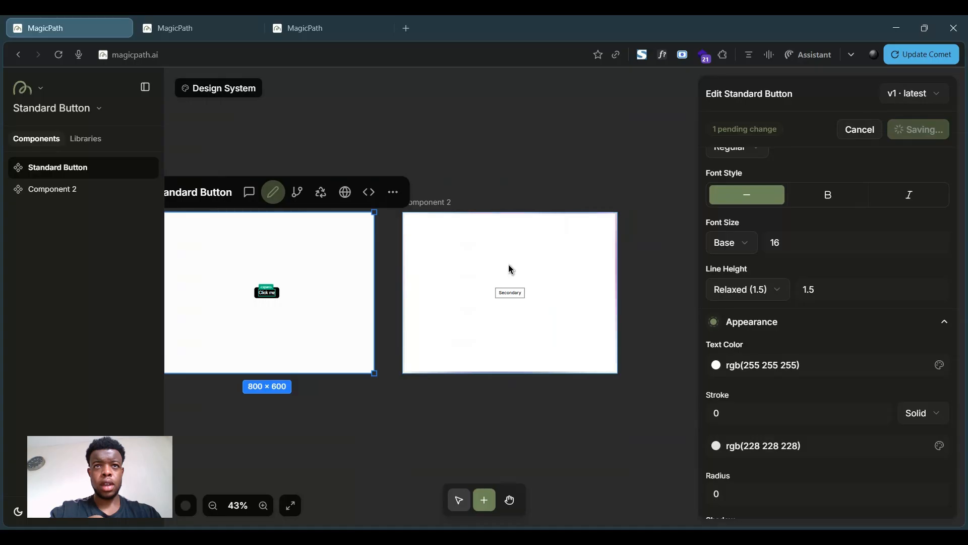
{"action": "left_click", "coordinate": [564, 285]}
{"action": "scroll", "coordinate": [563, 285], "scroll_direction": "up", "scroll_amount": 6}
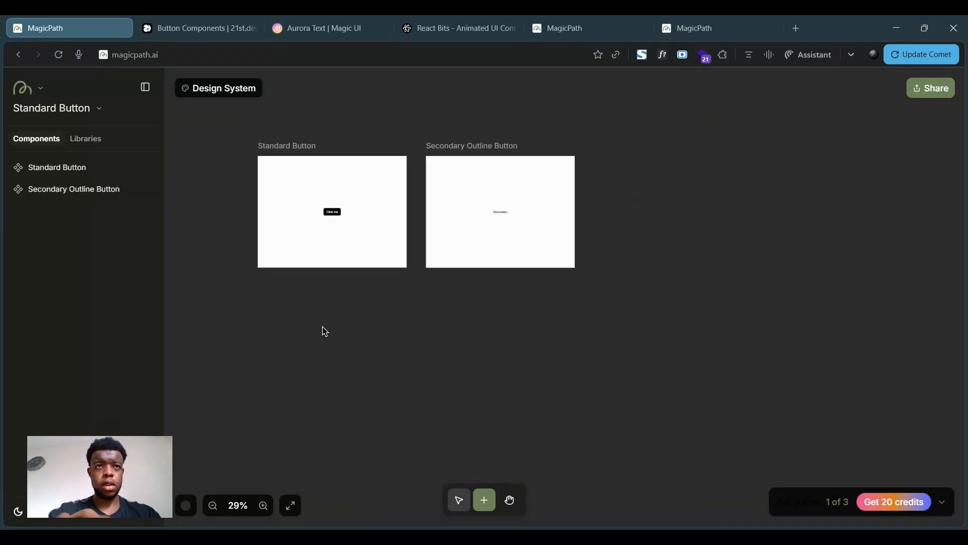
{"action": "left_click", "coordinate": [323, 328]}
{"action": "left_click_drag", "start_coordinate": [320, 259], "coordinate": [329, 271]}
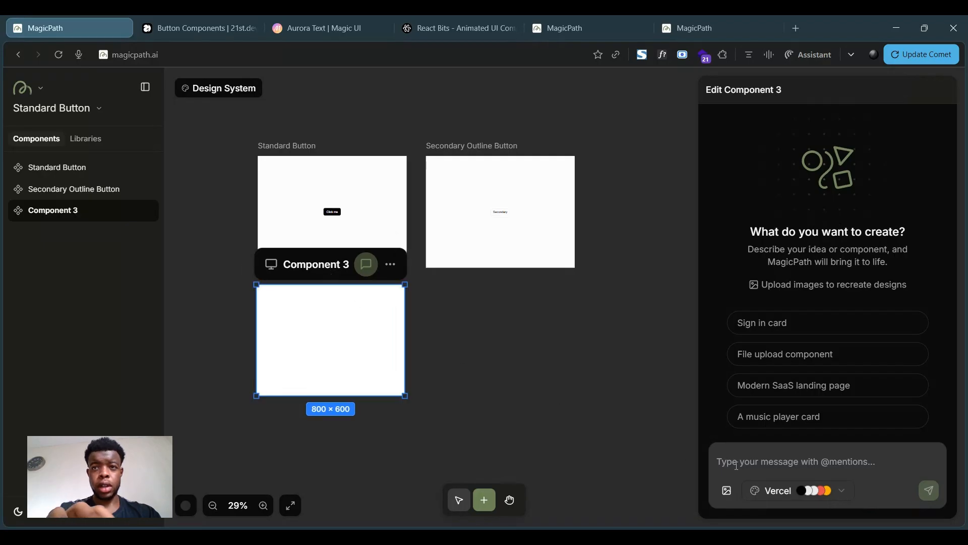
{"action": "left_click", "coordinate": [771, 490]}
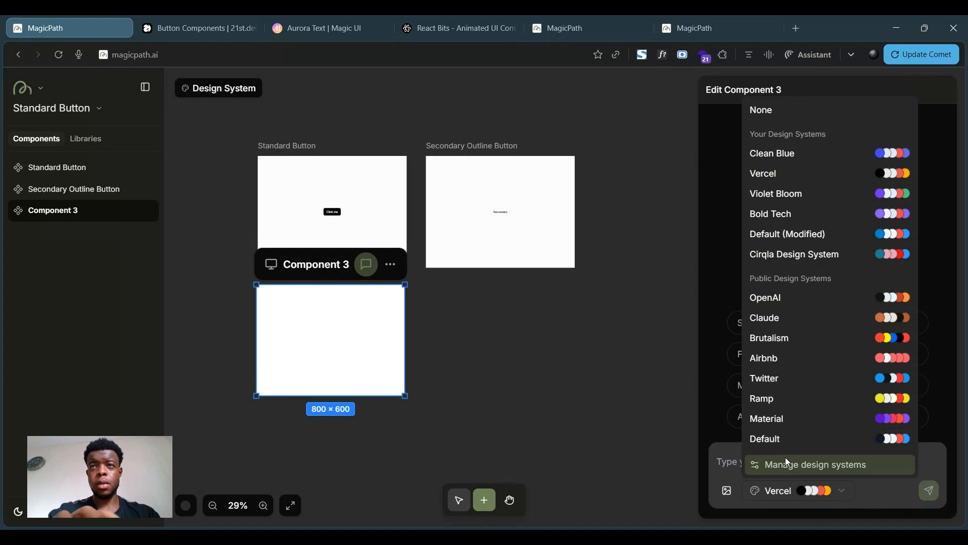
{"action": "left_click", "coordinate": [762, 110]}
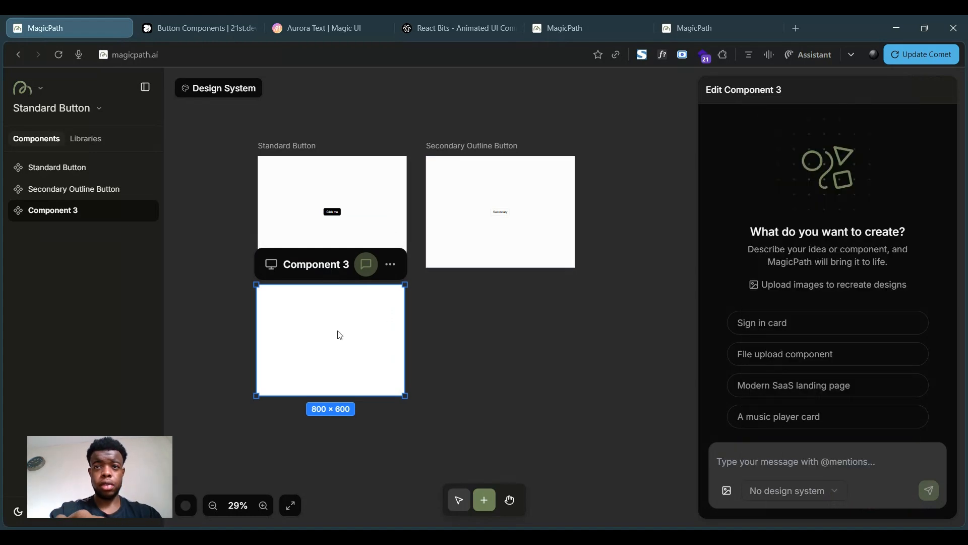
- Begin a prompt for the new component: "create a button that is fully rounded/ pilled. when i hover on it (hover state)"
{"action": "left_click", "coordinate": [773, 461]}
{"action": "type", "text": "create a"}
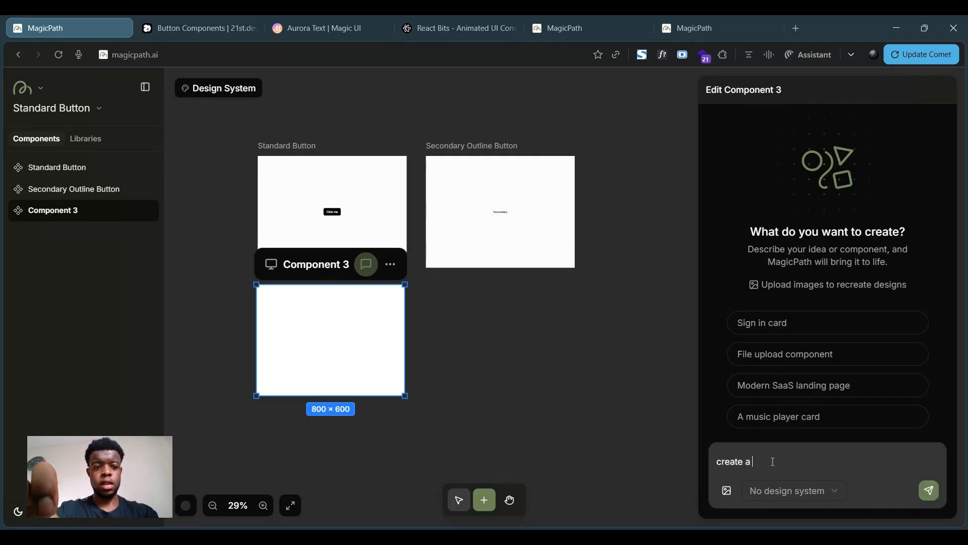
{"action": "type", "text": " button that is f"}
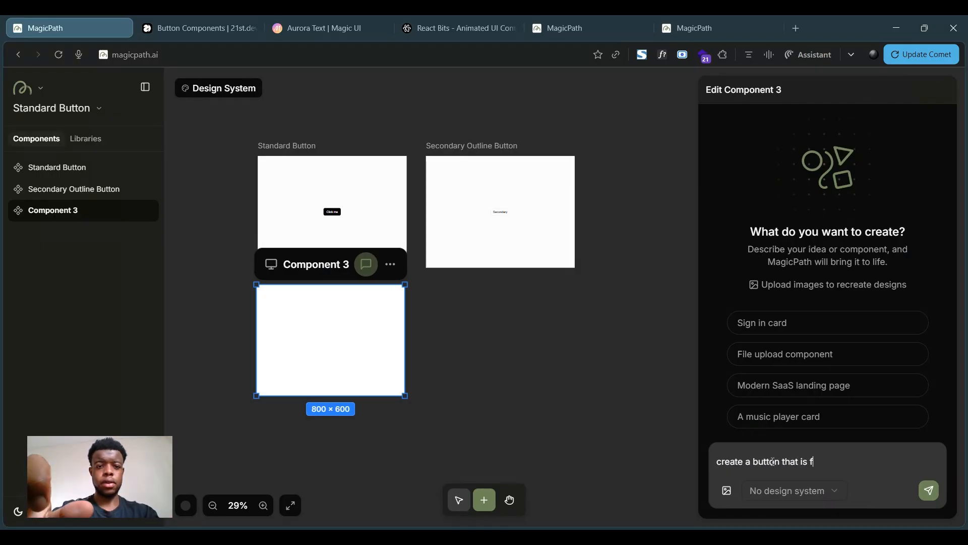
{"action": "type", "text": "ully rounded/ p"}
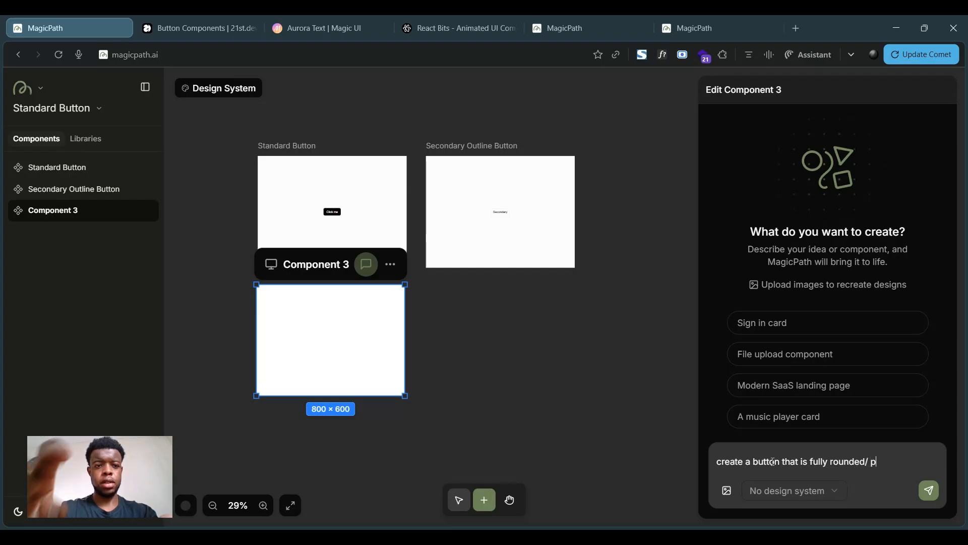
{"action": "type", "text": "illed. when i"}
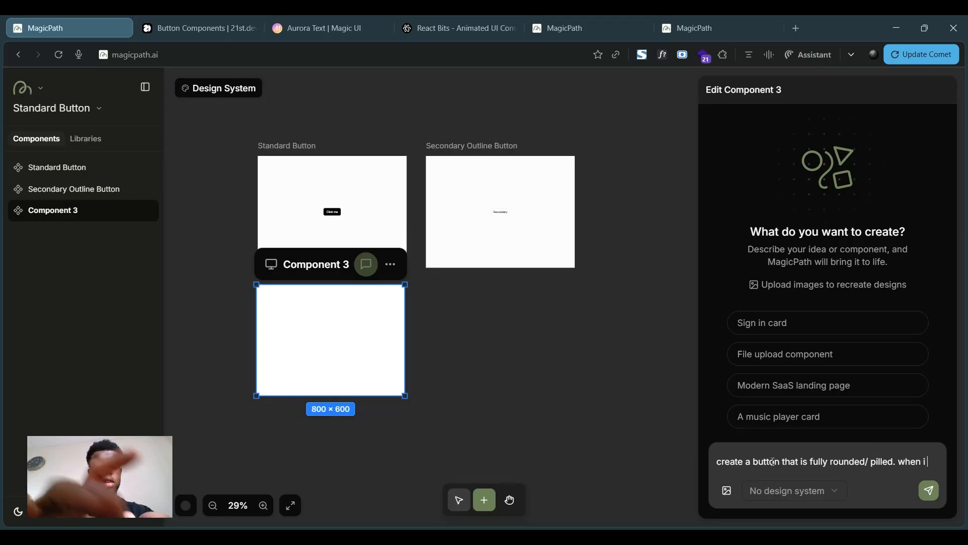
{"action": "type", "text": " o hover on it ("}
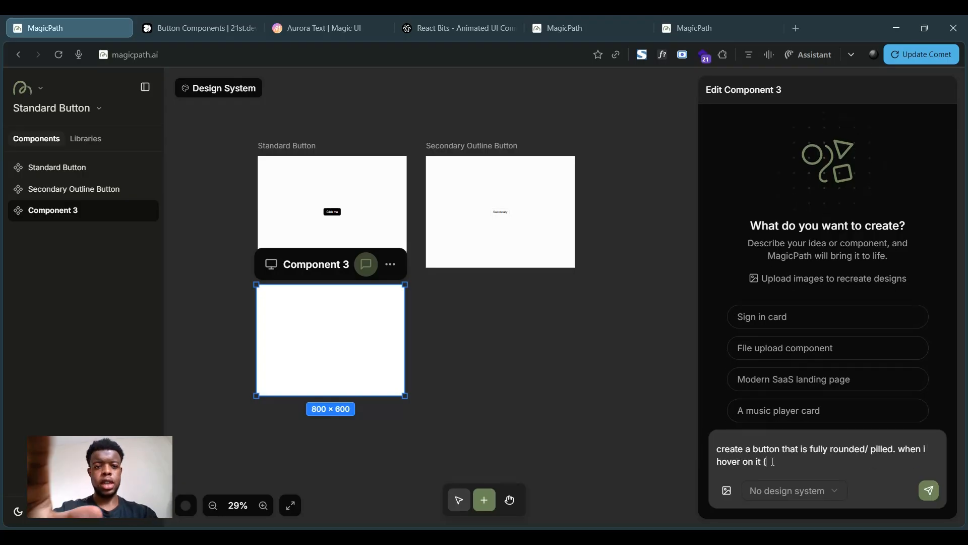
{"action": "type", "text": "hover state) i"}
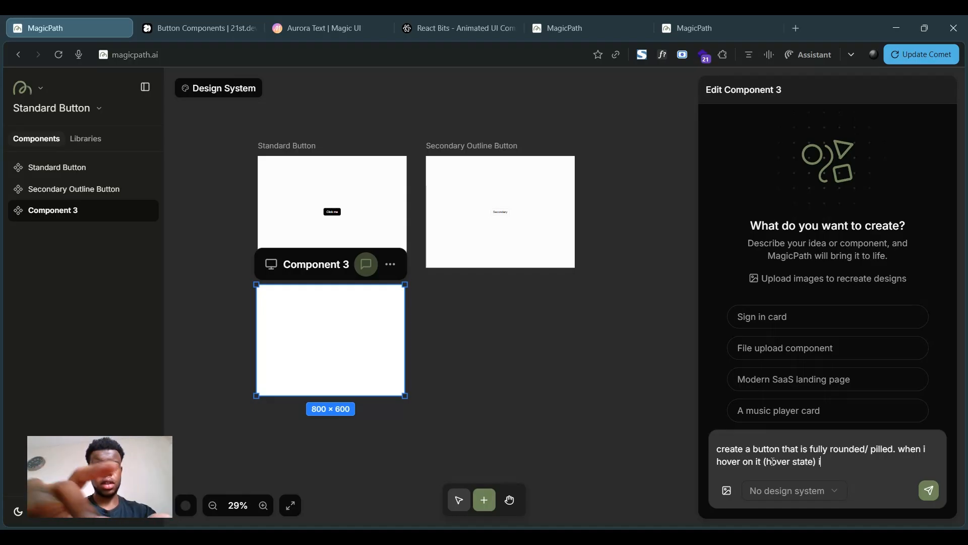
{"action": "type", "text": "t should change colo"}
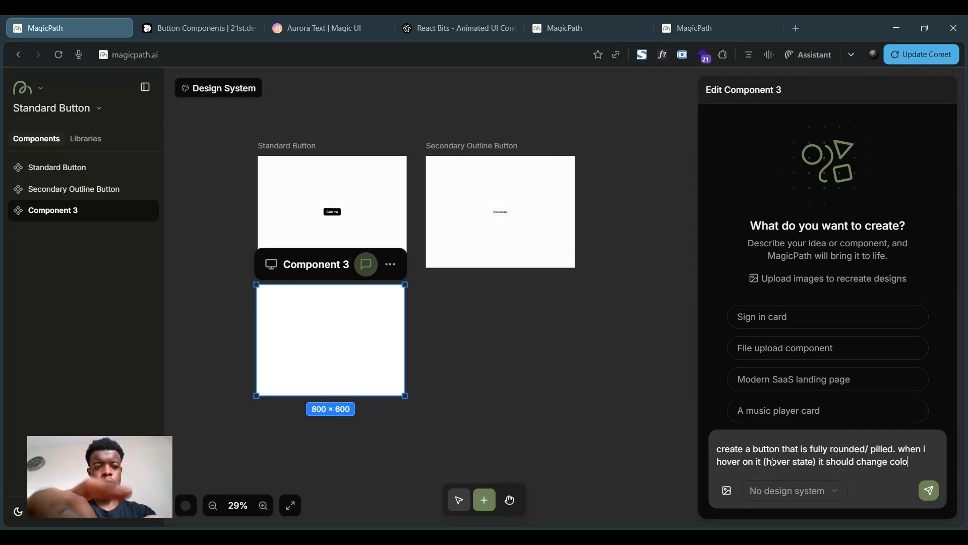
{"action": "type", "text": "ur by"}
{"action": "type", "text": " transisitoning the ne"}
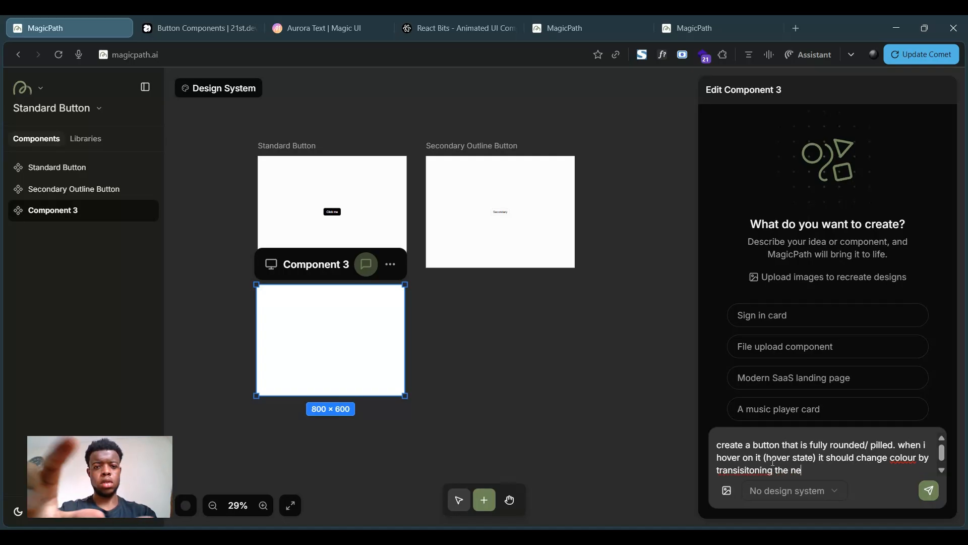
{"action": "type", "text": "w colour  fr"}
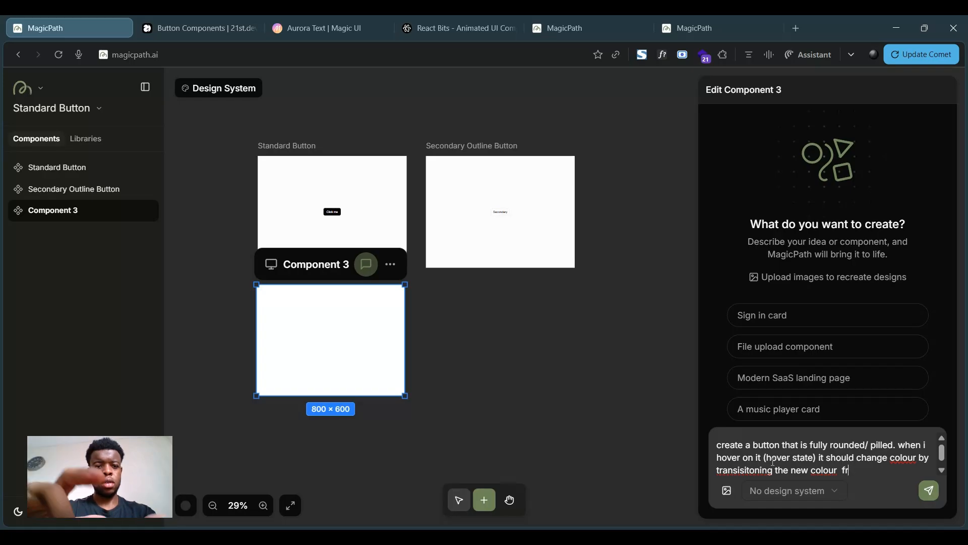
{"action": "type", "text": "om right to left"}
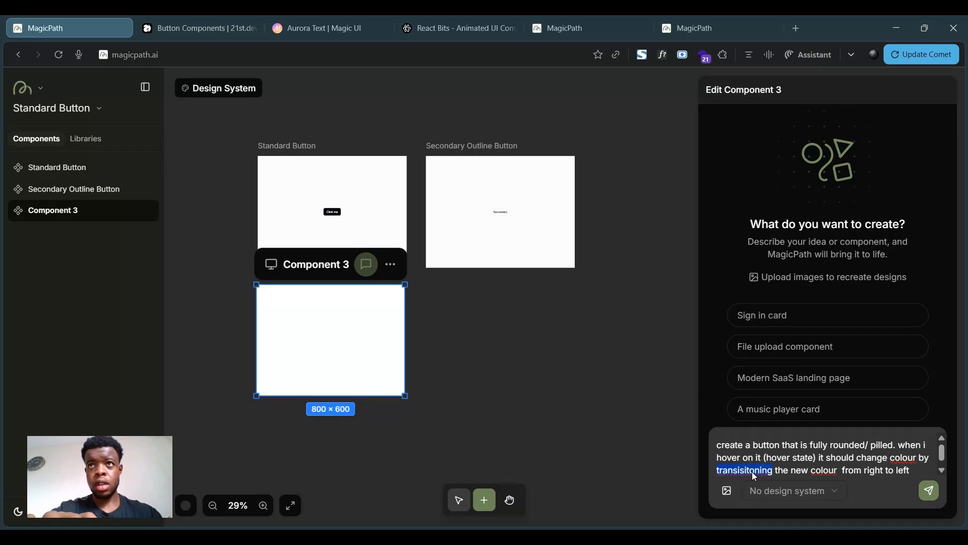
- Finish the prompt with "it should change colour by transitioning the new colour from right to left", correct the spelling, and send it
{"action": "left_click", "coordinate": [798, 200]}
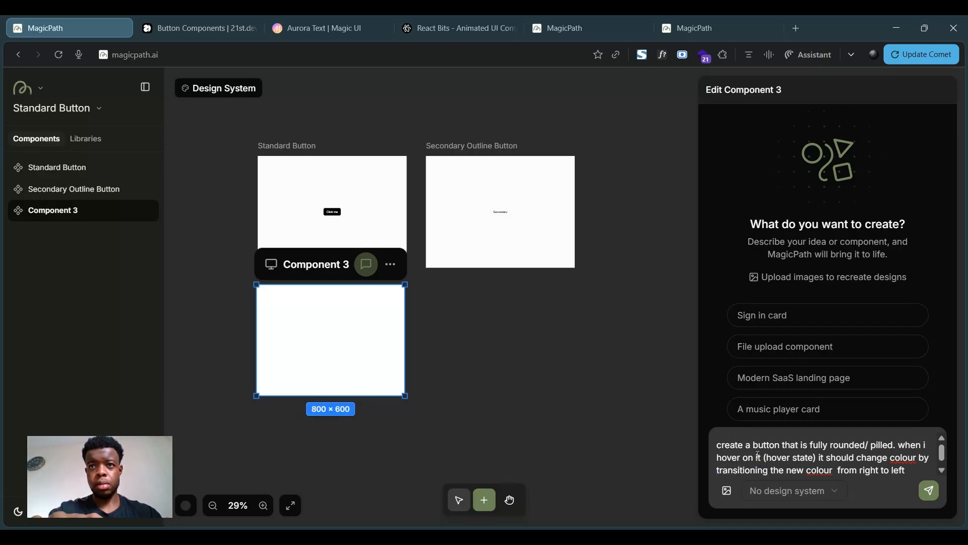
{"action": "left_click", "coordinate": [842, 471]}
{"action": "key", "text": "BackSpace"}
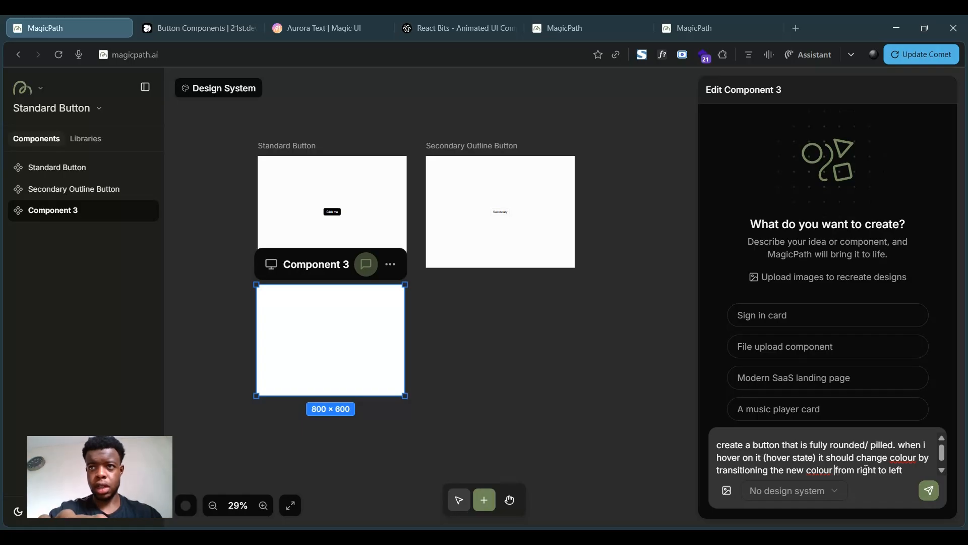
{"action": "left_click", "coordinate": [927, 493]}
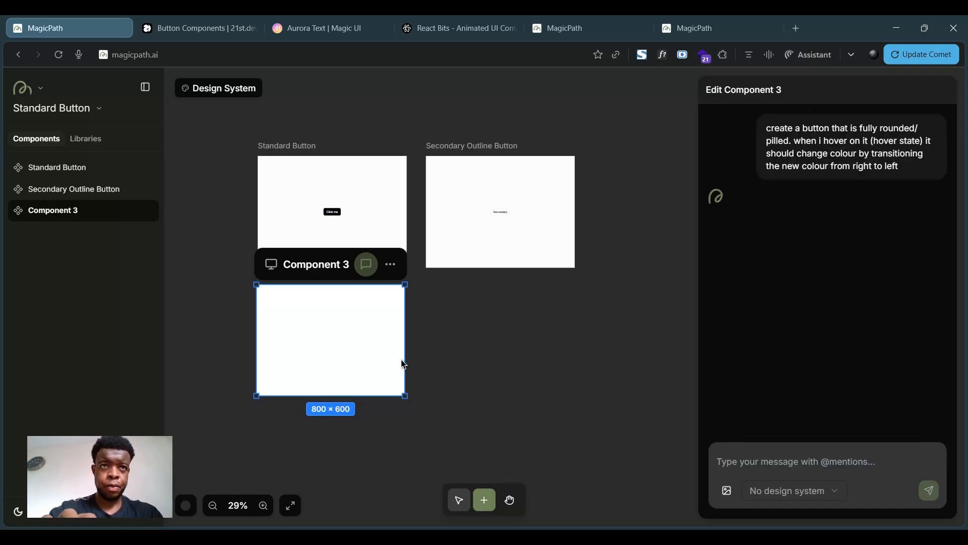
- Add another new component beside Component 3
{"action": "double_click", "coordinate": [510, 357]}
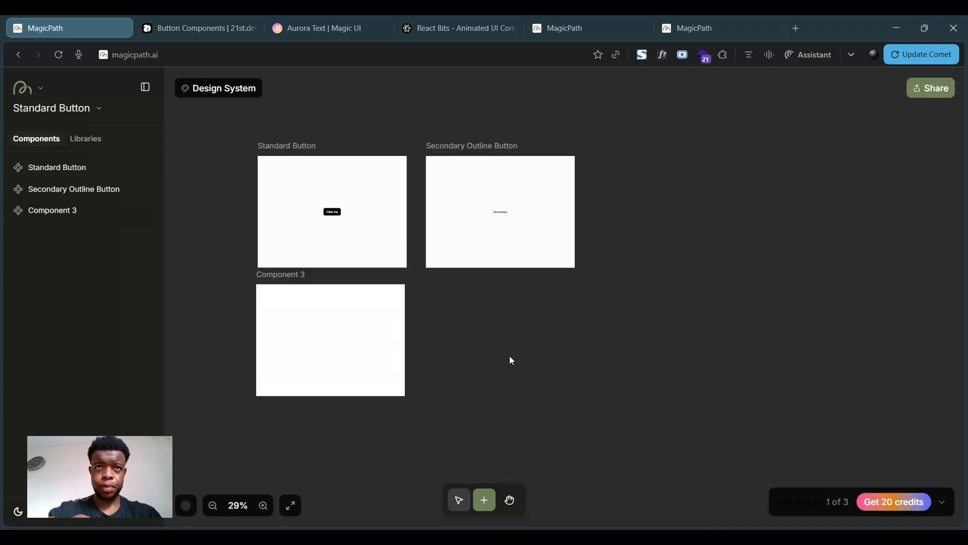
{"action": "left_click_drag", "start_coordinate": [478, 289], "coordinate": [470, 274]}
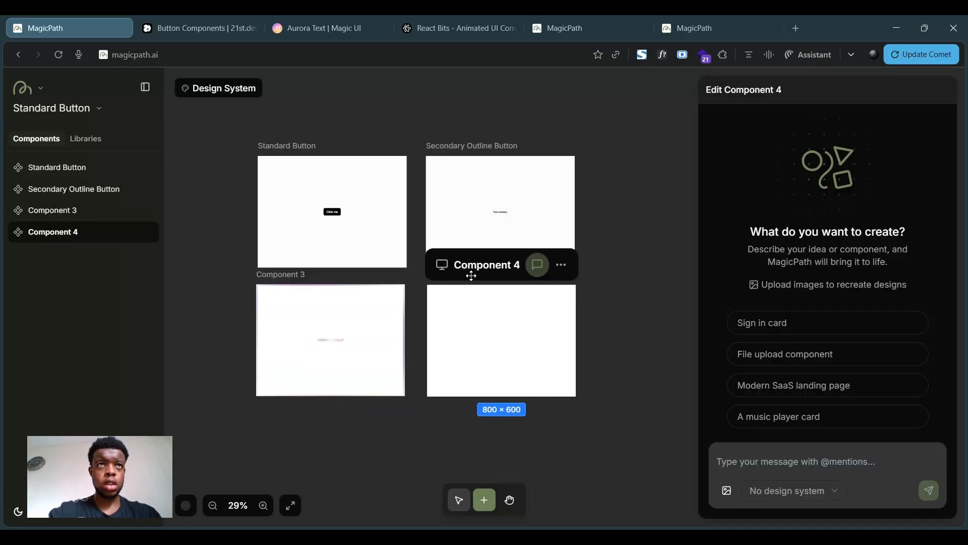
- On 21st.dev, open the Rainbow Button component and copy its AI prompt
{"action": "left_click", "coordinate": [185, 20]}
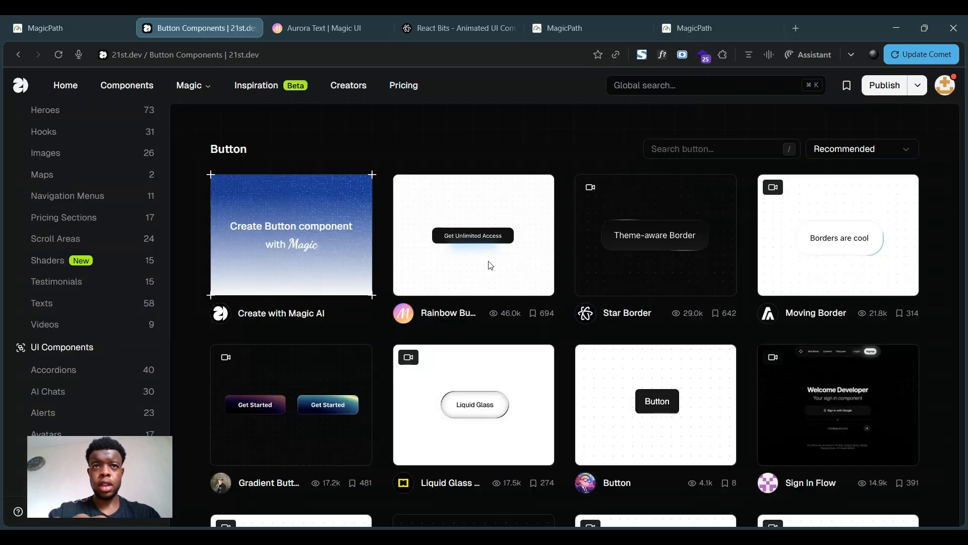
{"action": "left_click", "coordinate": [490, 265]}
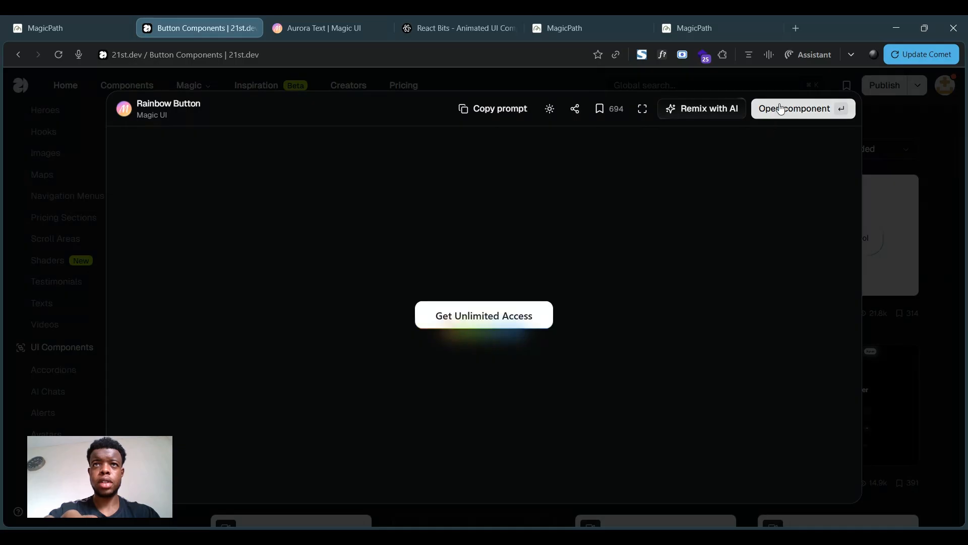
{"action": "left_click", "coordinate": [781, 108]}
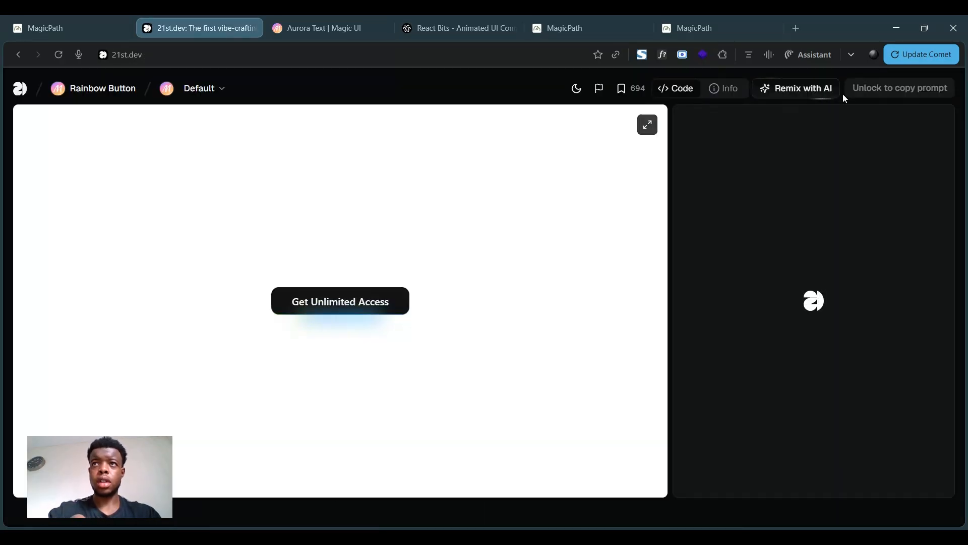
{"action": "left_click", "coordinate": [877, 92]}
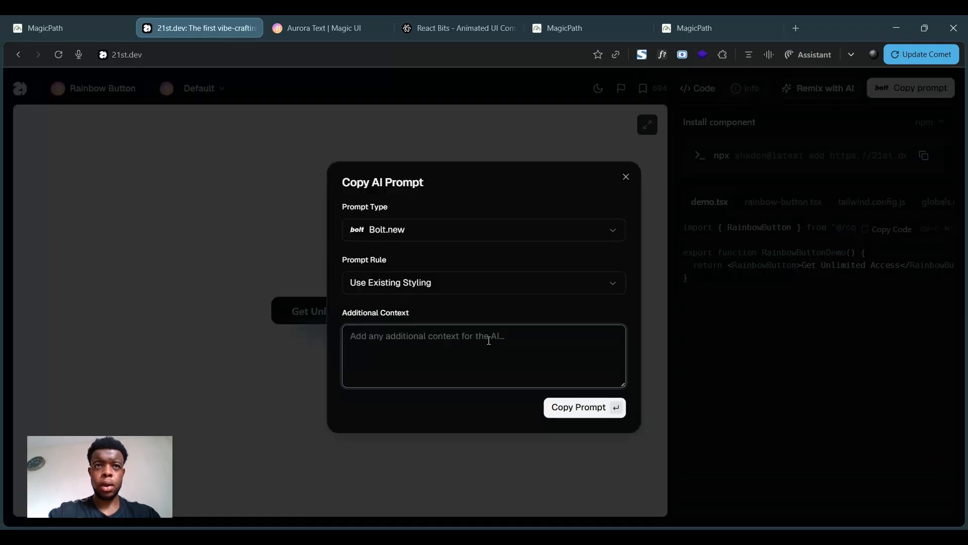
{"action": "left_click", "coordinate": [573, 415]}
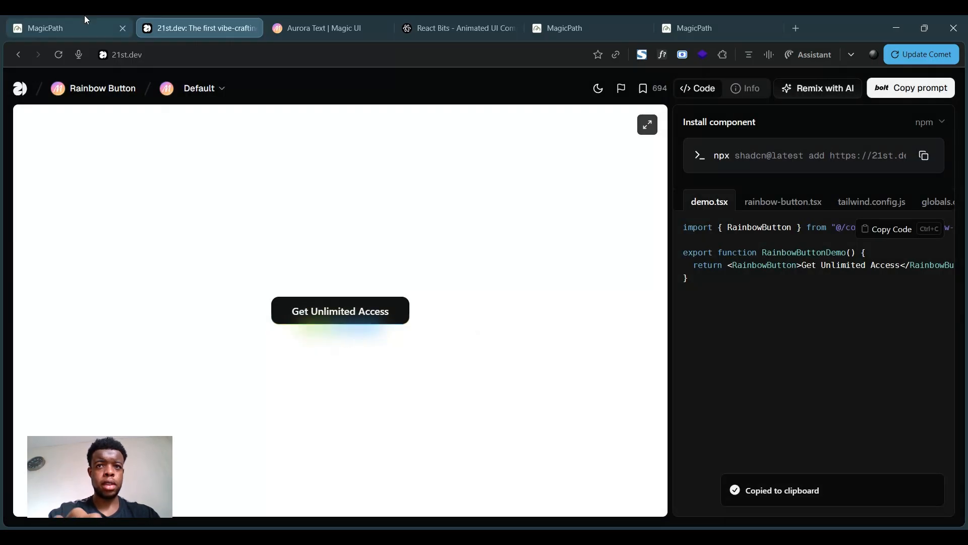
- In MagicPath, prompt the new component with "create the button component using the code below:" followed by the pasted code
{"action": "left_click", "coordinate": [106, 28]}
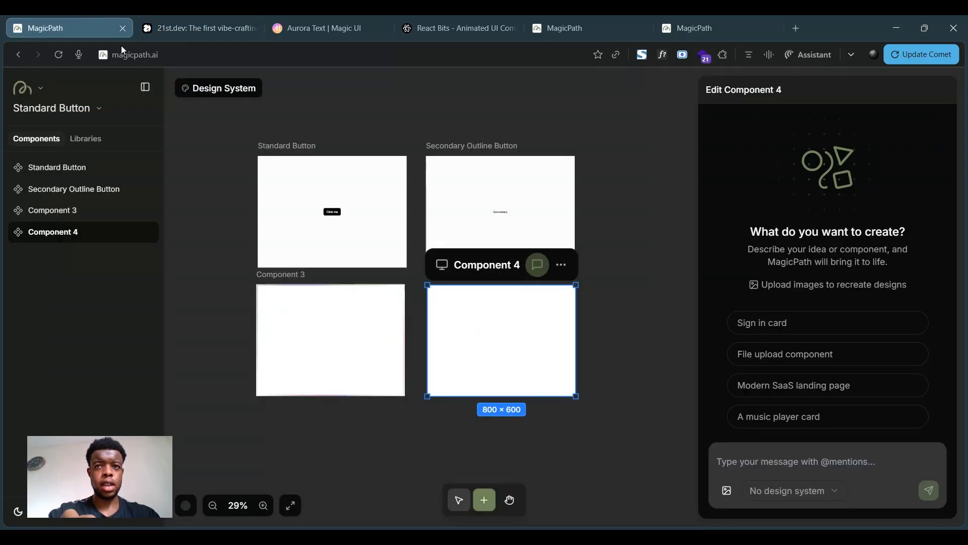
{"action": "left_click", "coordinate": [721, 460]}
{"action": "type", "text": "create the button component using the code below:"}
{"action": "key", "text": "shift+Return"}
{"action": "key", "text": "shift+Return"}
{"action": "key", "text": "ctrl+v"}
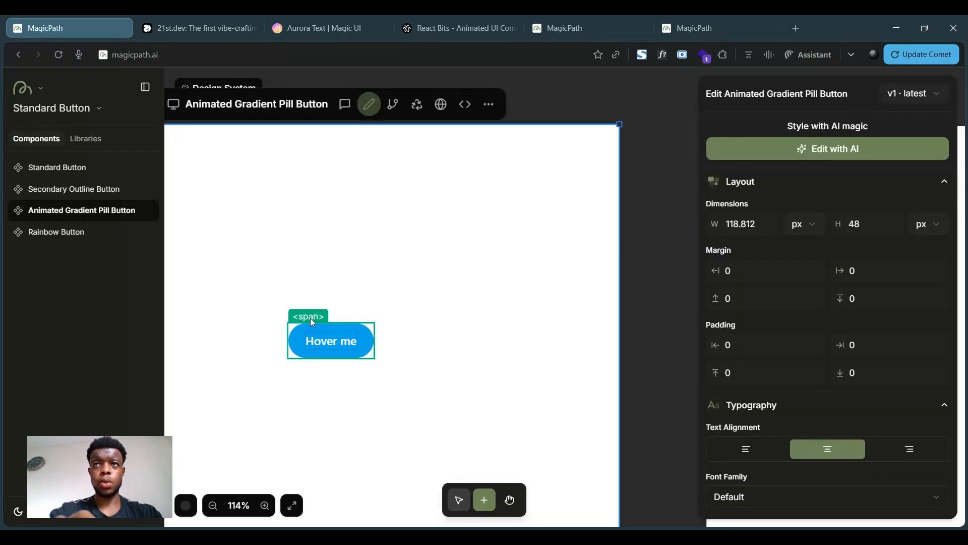
- Start an AI edit of the Animated Gradient Pill Button describing "make sure that when hovering on the button is changes to green"
{"action": "left_click", "coordinate": [750, 148]}
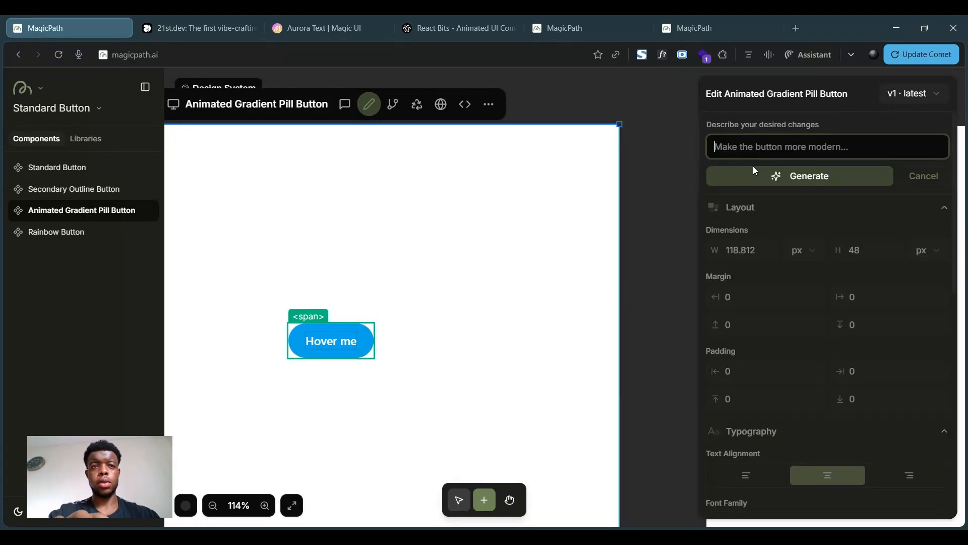
{"action": "type", "text": "make sure that"}
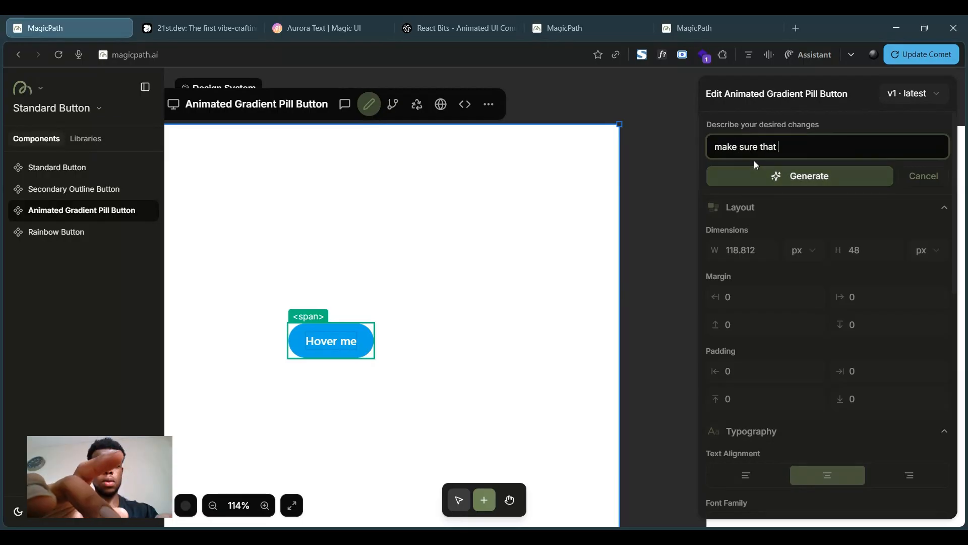
{"action": "type", "text": " when"}
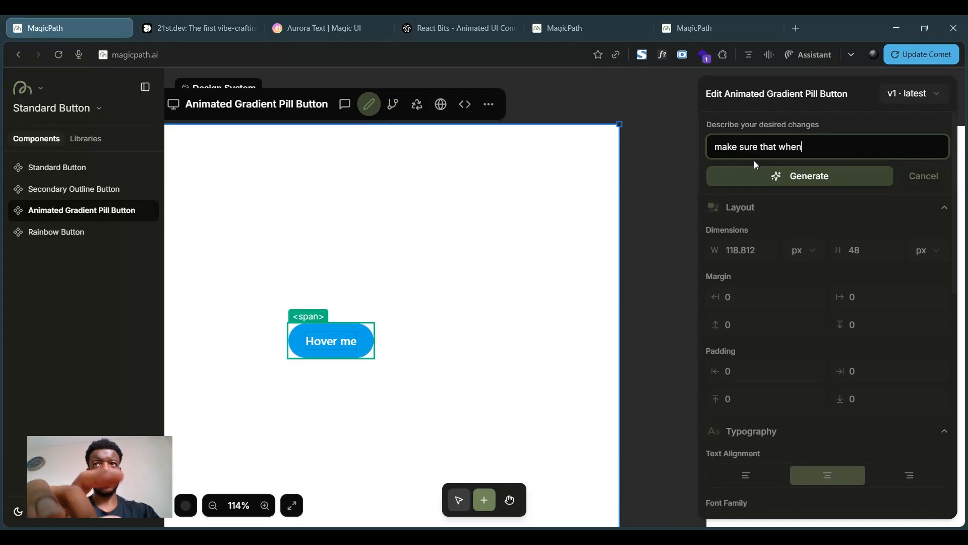
{"action": "type", "text": " hov"}
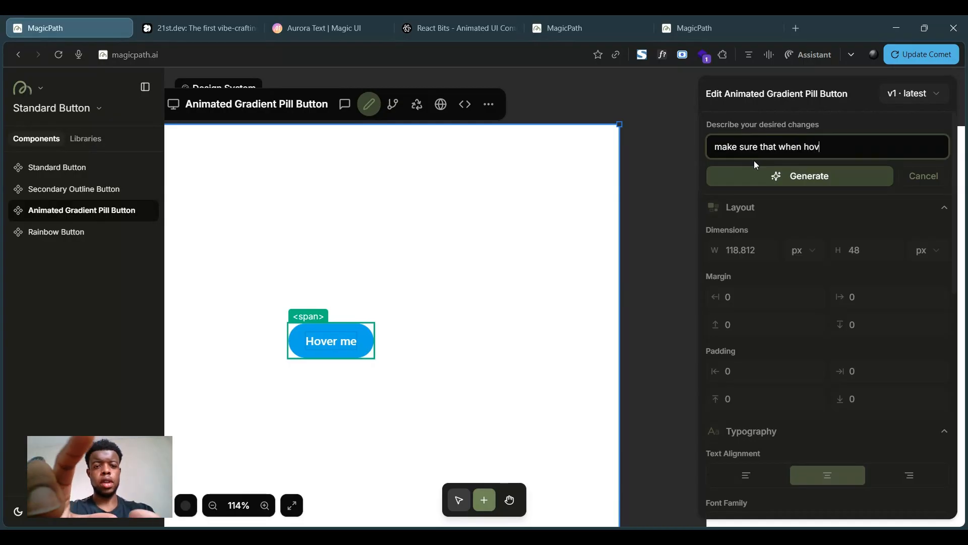
{"action": "type", "text": "ering on the bu"}
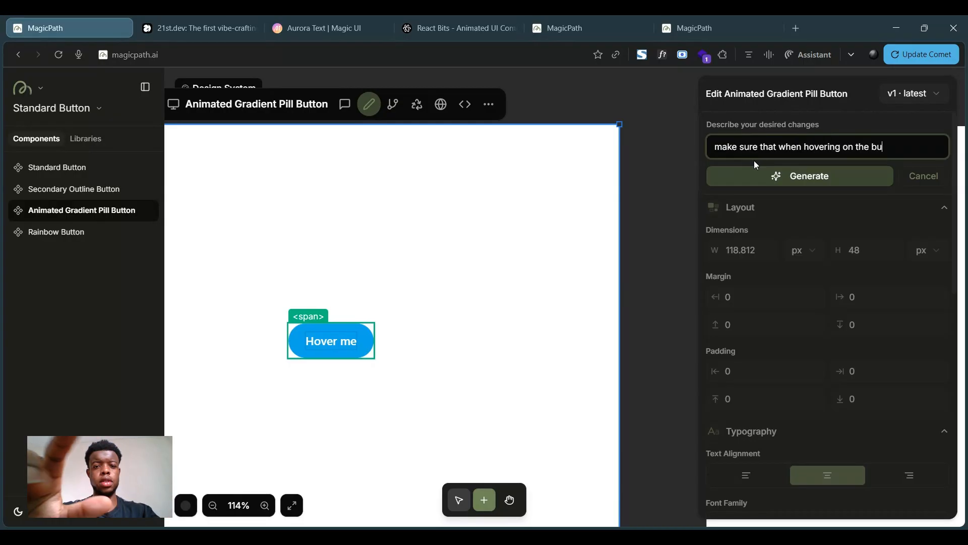
{"action": "type", "text": "tton is changed"}
{"action": "key", "text": "BackSpace"}
{"action": "type", "text": "s to green"}
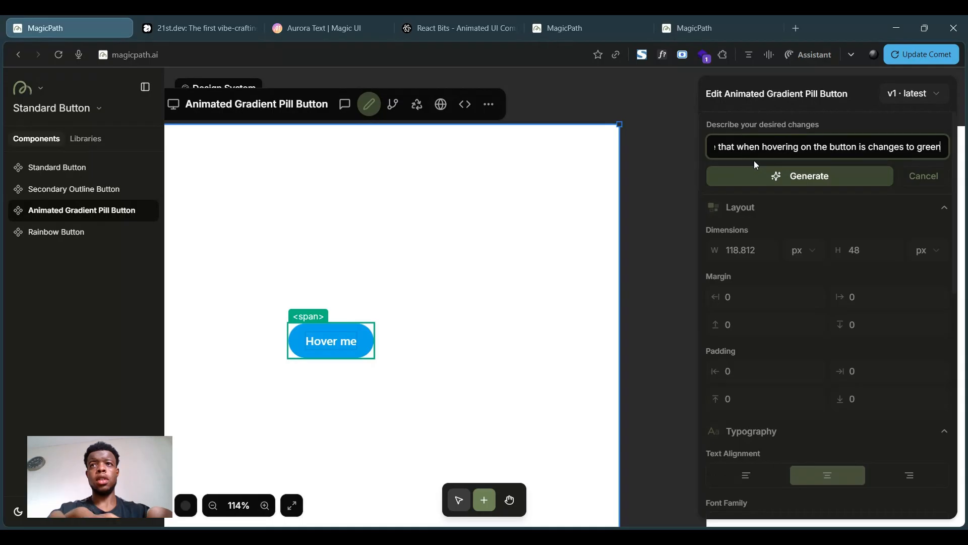
- Reword the edit to "the background/fill colour changes to green" on hover and generate it
{"action": "key", "text": "BackSpace"}
{"action": "key", "text": "BackSpace"}
{"action": "type", "text": "the background/fill colour"}
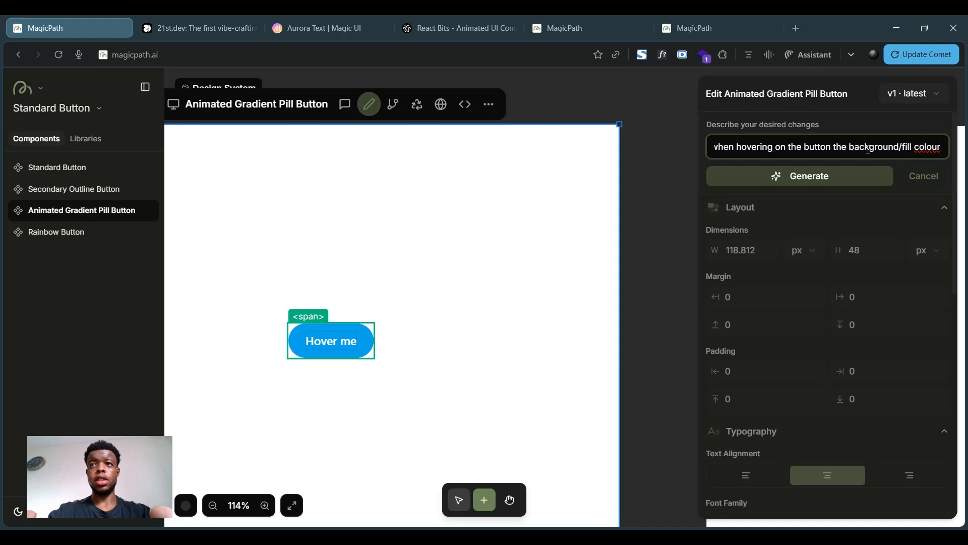
{"action": "key", "text": "Right"}
{"action": "key", "text": "Right"}
{"action": "key", "text": "Right"}
{"action": "key", "text": "Right"}
{"action": "key", "text": "Right"}
{"action": "key", "text": "Right"}
{"action": "key", "text": "Right"}
{"action": "key", "text": "Right"}
{"action": "key", "text": "Right"}
{"action": "key", "text": "Right"}
{"action": "key", "text": "Right"}
{"action": "key", "text": "Right"}
{"action": "key", "text": "Right"}
{"action": "key", "text": "Right"}
{"action": "key", "text": "Right"}
{"action": "key", "text": "Right"}
{"action": "key", "text": "Right"}
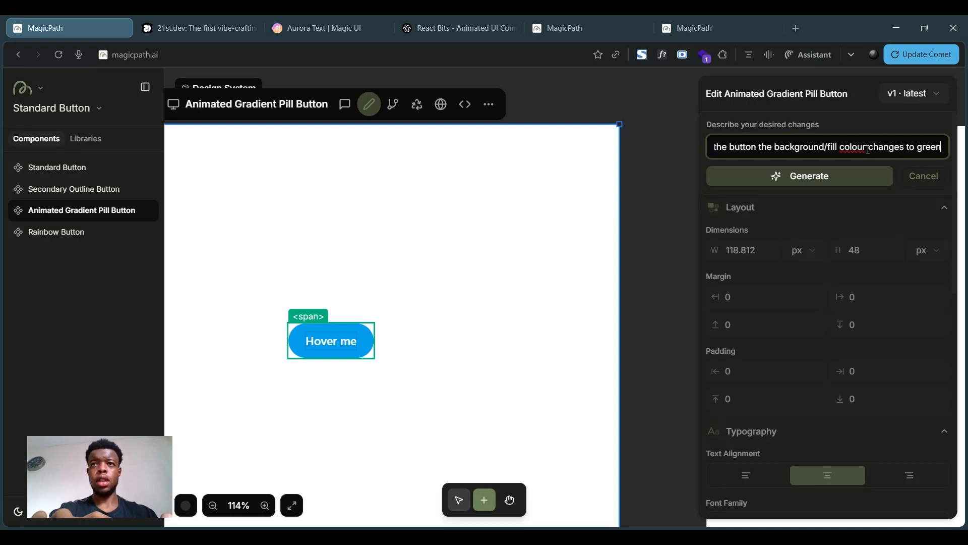
{"action": "left_click", "coordinate": [787, 182]}
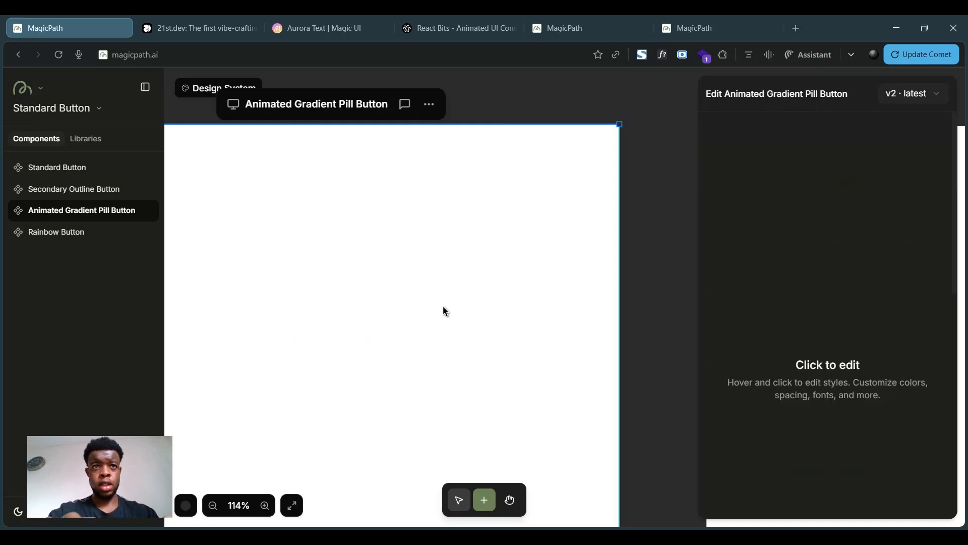
- Select the Rainbow Button and review its chat history
{"action": "left_click", "coordinate": [634, 325]}
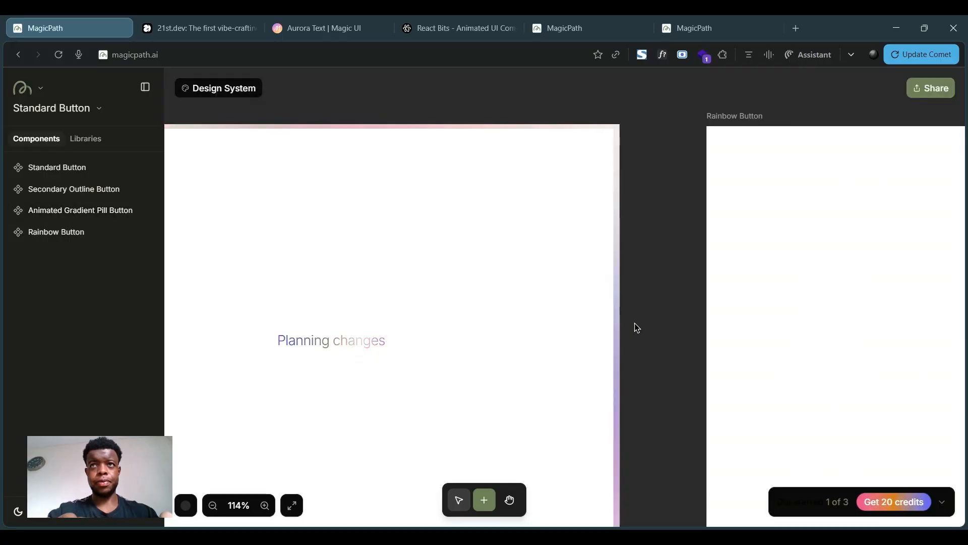
{"action": "left_click", "coordinate": [529, 266]}
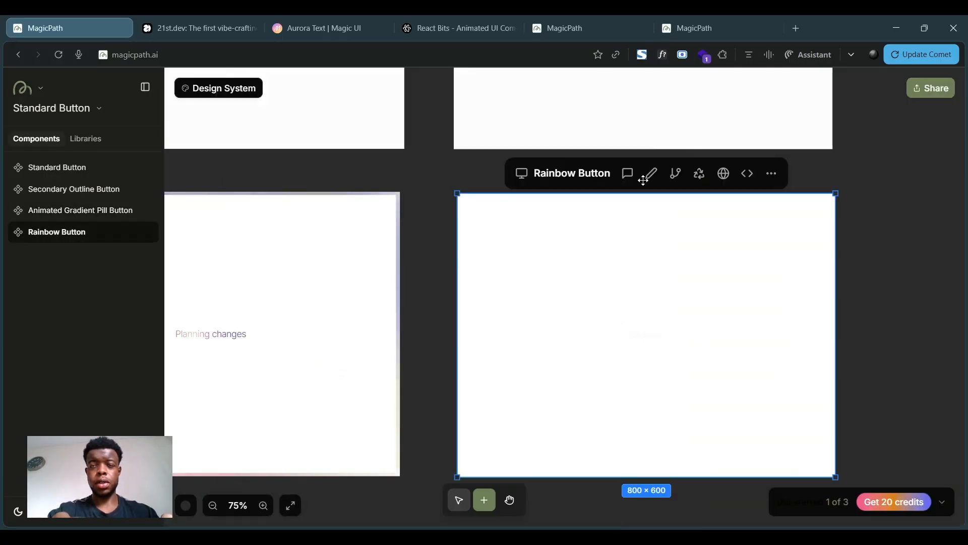
{"action": "left_click", "coordinate": [628, 174]}
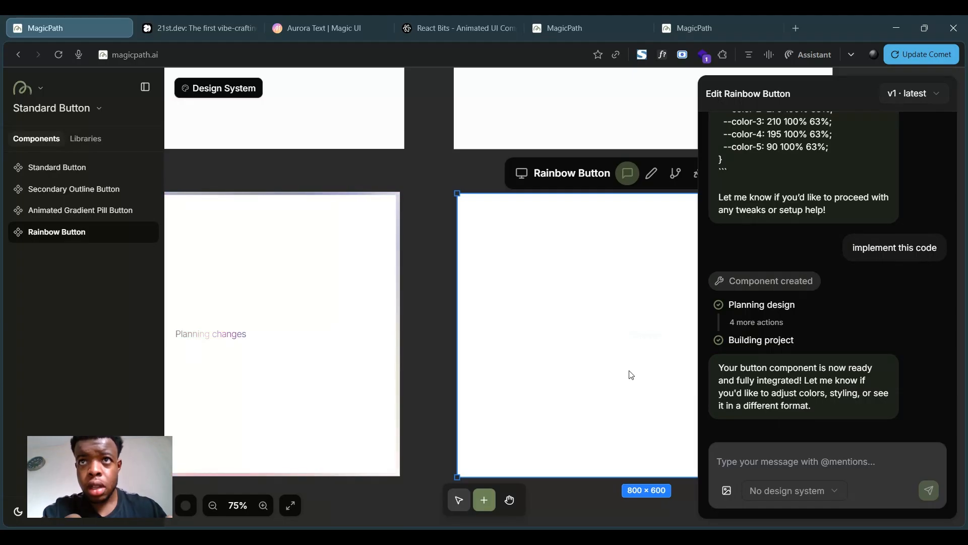
{"action": "left_click", "coordinate": [448, 304]}
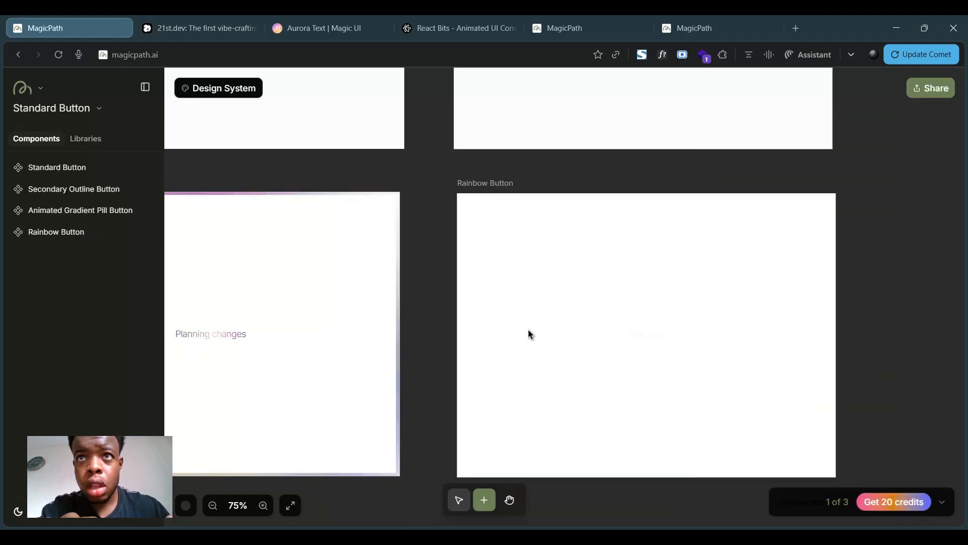
- Reopen the Rainbow Button's chat panel to read its earlier implementation messages
{"action": "scroll", "coordinate": [510, 342], "scroll_direction": "right", "scroll_amount": 3}
{"action": "scroll", "coordinate": [510, 338], "scroll_direction": "up", "scroll_amount": 5}
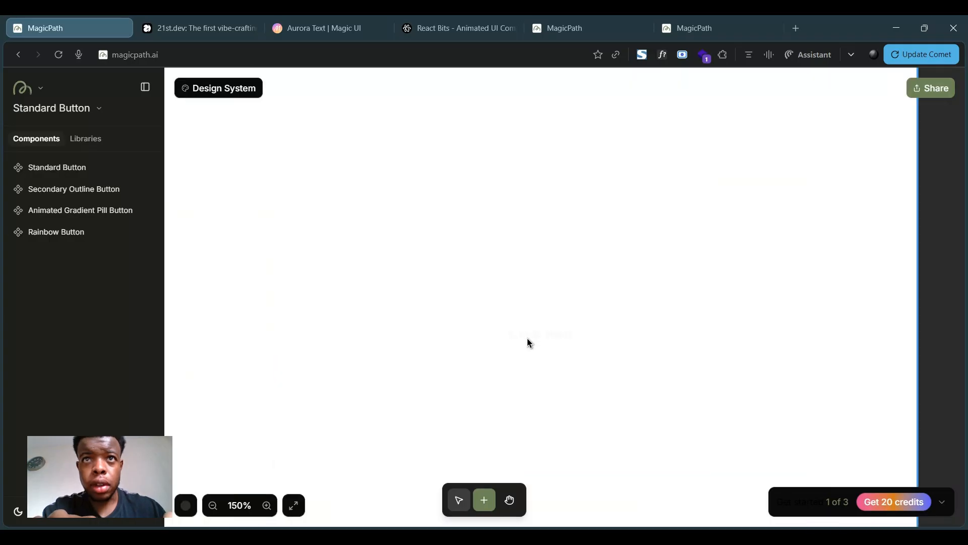
{"action": "left_click", "coordinate": [633, 329]}
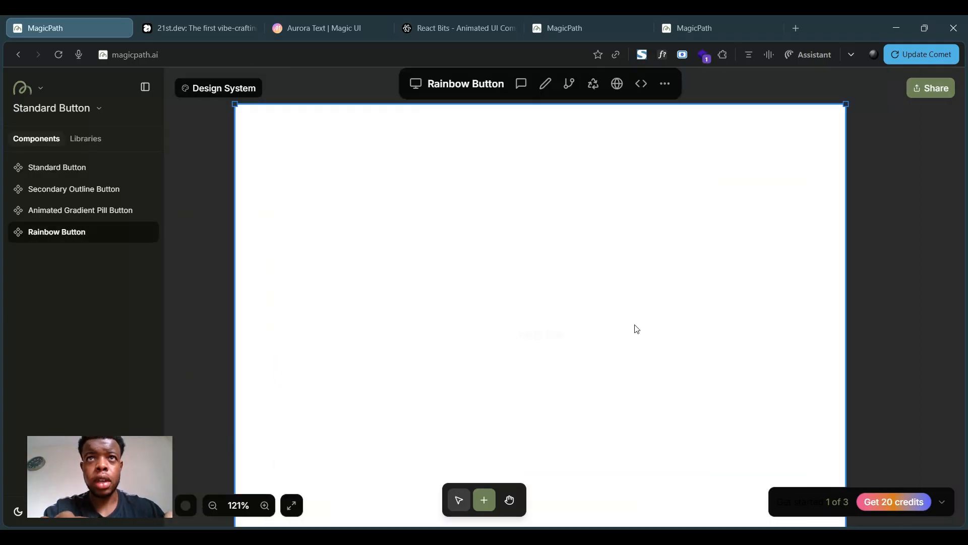
{"action": "left_click", "coordinate": [520, 194]}
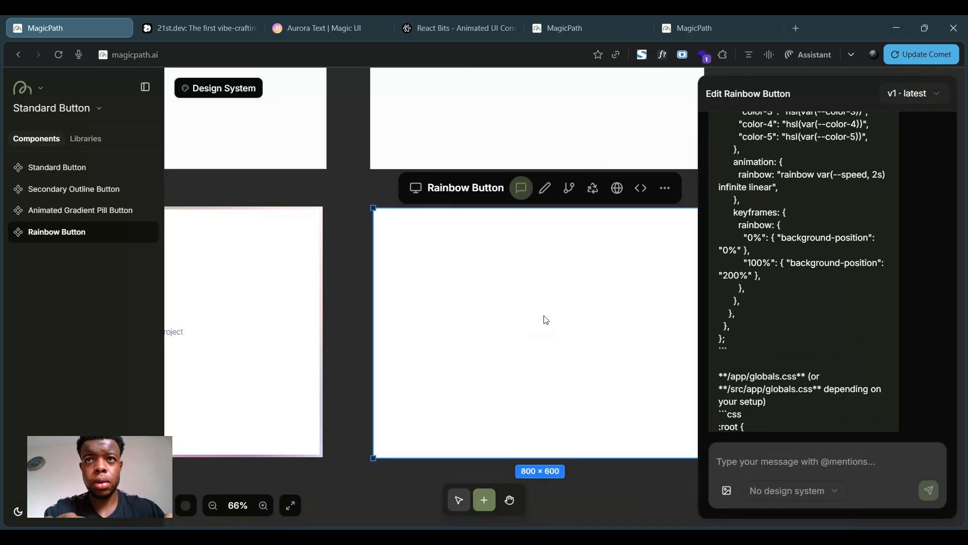
{"action": "left_click", "coordinate": [738, 460]}
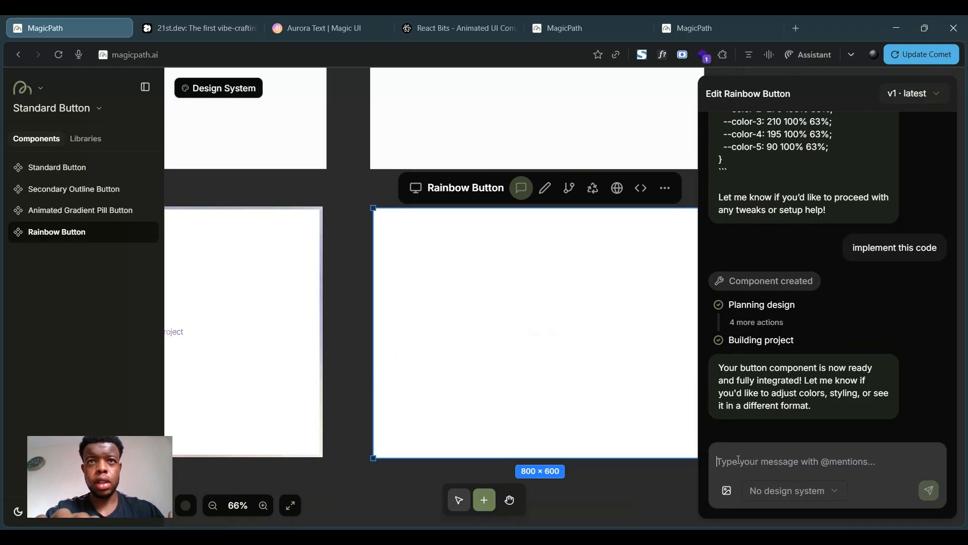
- Add a new blank component frame below the Animated Gradient Pill Button
{"action": "left_click", "coordinate": [363, 328]}
{"action": "scroll", "coordinate": [364, 327], "scroll_direction": "down", "scroll_amount": 3}
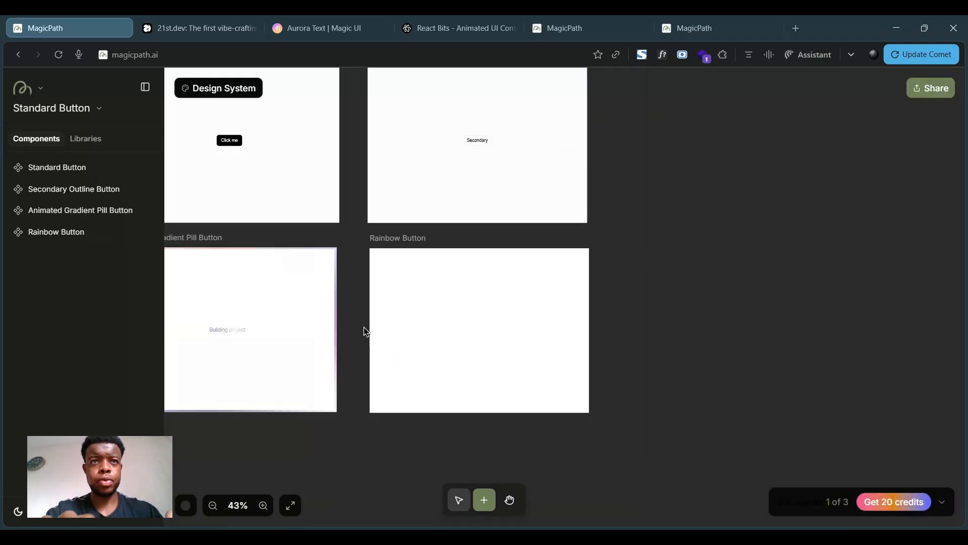
{"action": "scroll", "coordinate": [365, 329], "scroll_direction": "down", "scroll_amount": 3}
{"action": "scroll", "coordinate": [365, 326], "scroll_direction": "down", "scroll_amount": 1}
{"action": "scroll", "coordinate": [293, 288], "scroll_direction": "left", "scroll_amount": 3}
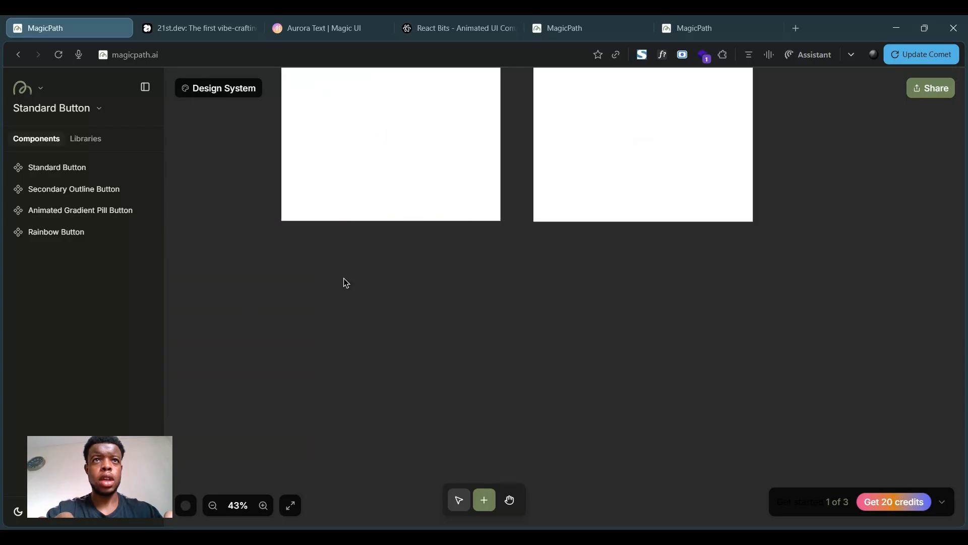
{"action": "left_click", "coordinate": [344, 277]}
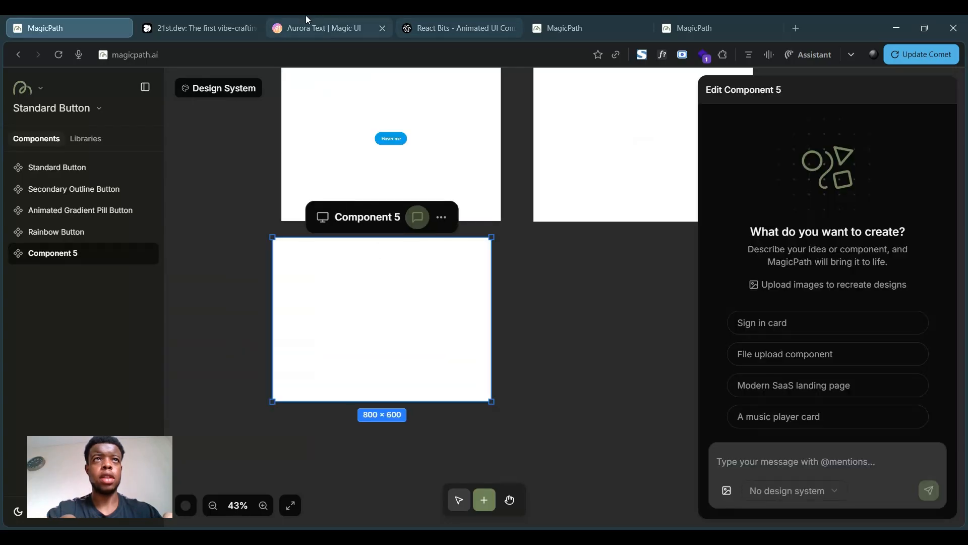
- Switch to the 21st.dev Rainbow Button page and copy its prompt
{"action": "left_click", "coordinate": [306, 18]}
{"action": "left_click", "coordinate": [207, 19]}
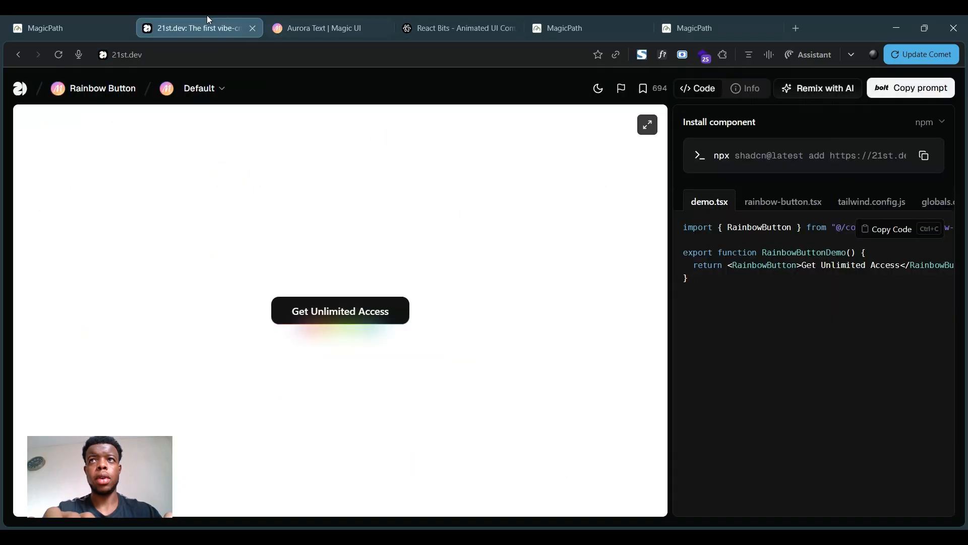
{"action": "left_click", "coordinate": [882, 88]}
{"action": "left_click", "coordinate": [575, 406]}
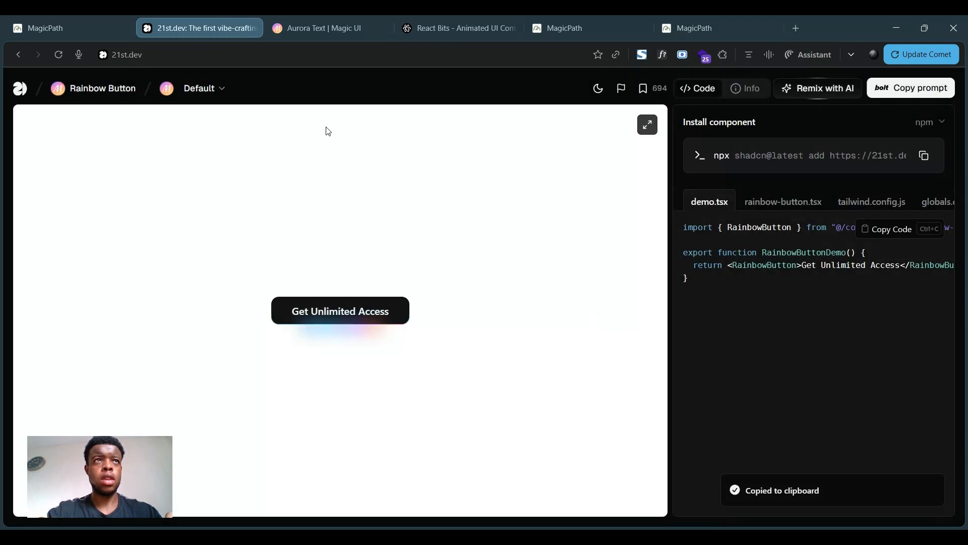
- Prompt the new component with "implement this button component please. use the code below and implement:" plus the pasted code
{"action": "left_click", "coordinate": [79, 22]}
{"action": "left_click", "coordinate": [786, 470]}
{"action": "type", "text": "Implement this bu"}
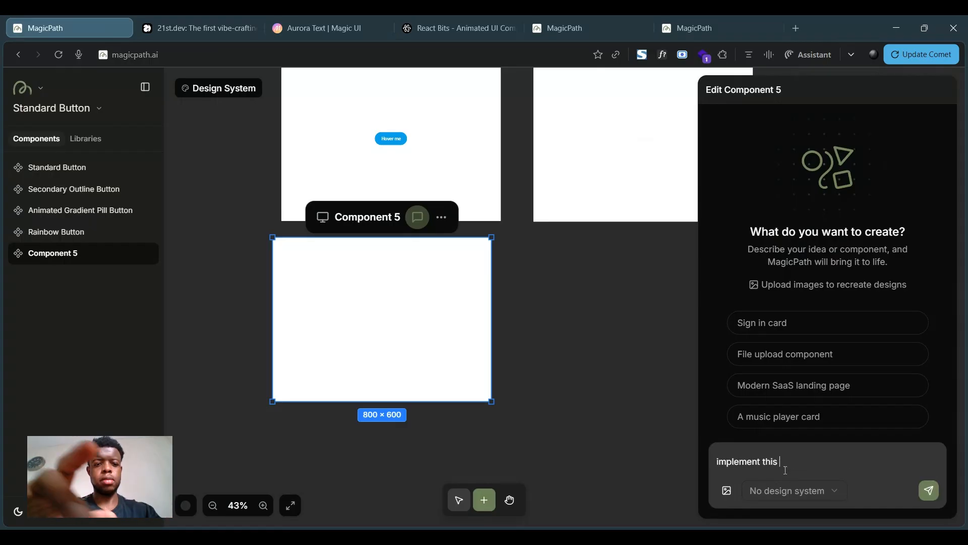
{"action": "type", "text": "tton component please"}
{"action": "type", "text": ". use the "}
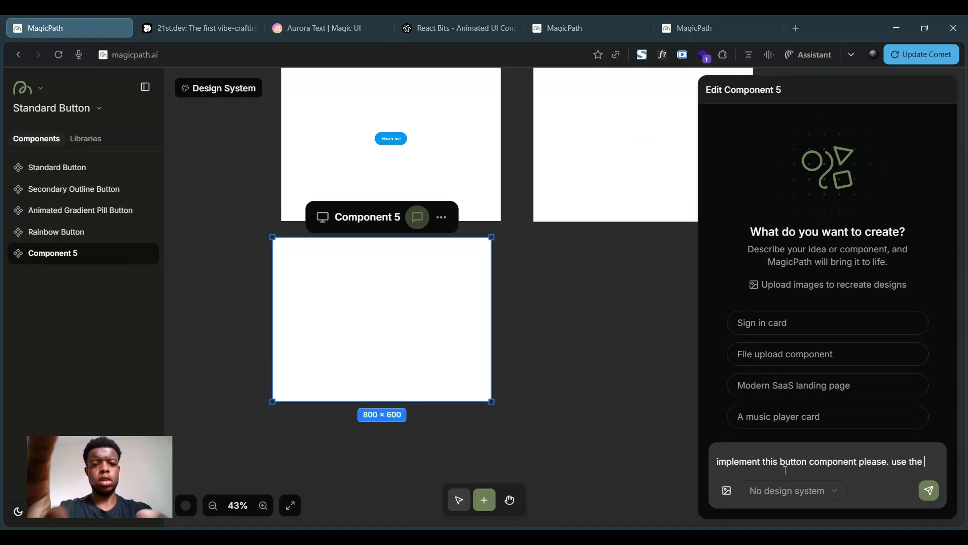
{"action": "type", "text": "code belwo and implement"}
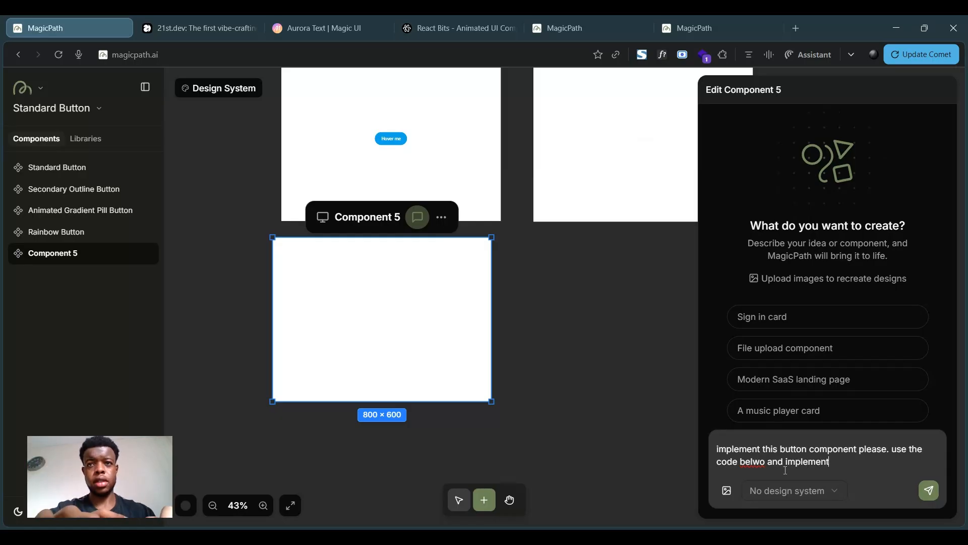
{"action": "key", "text": "BackSpace"}
{"action": "key", "text": "Right"}
{"action": "type", "text": "w"}
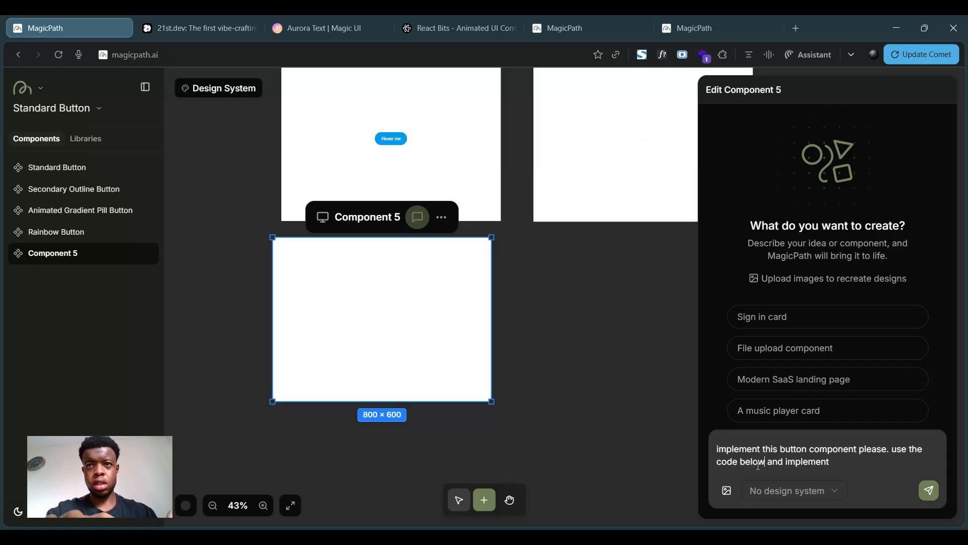
{"action": "key", "text": "shift+Return"}
{"action": "key", "text": "shift+Return"}
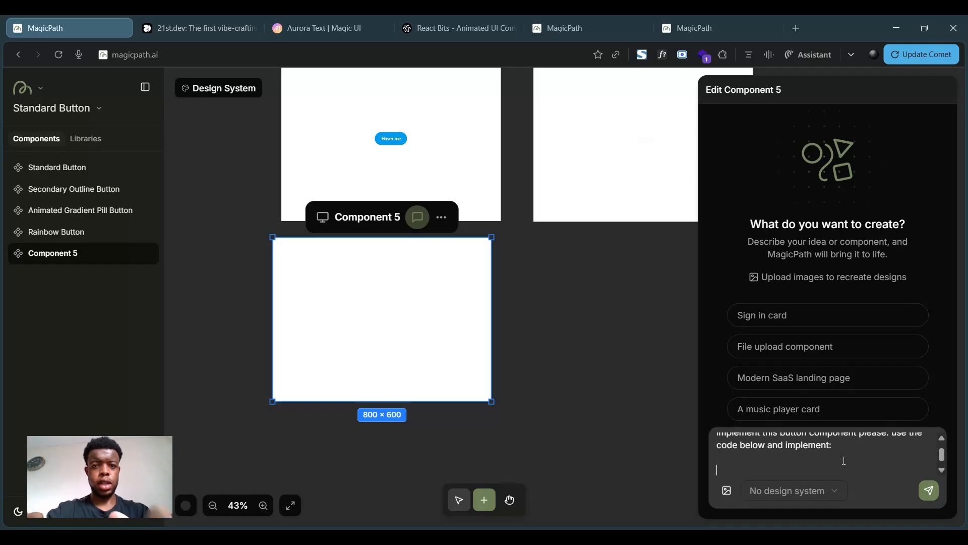
{"action": "key", "text": "ctrl+v"}
{"action": "key", "text": "Return"}
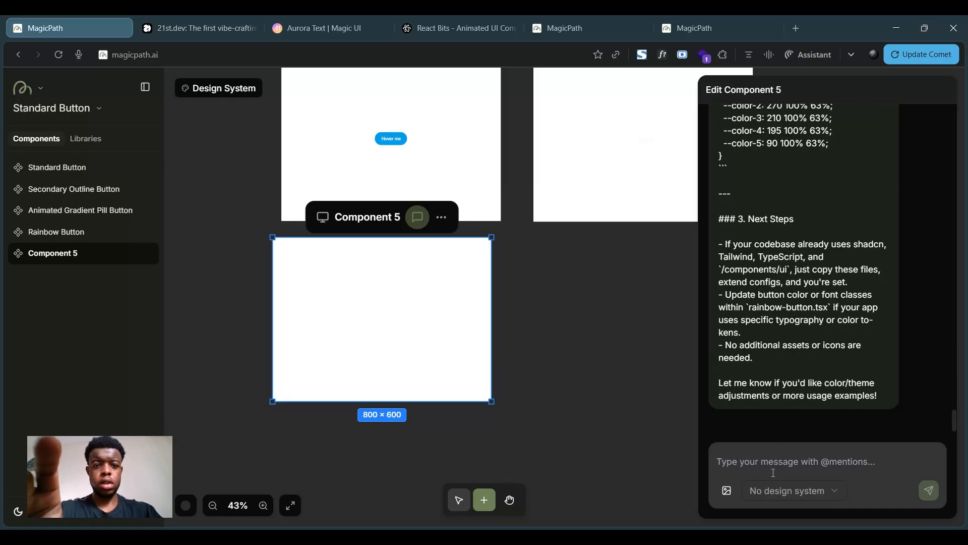
- Send a follow-up "dont describe, just make and implement the button using the code:" with the code pasted again
{"action": "type", "text": "dont desc"}
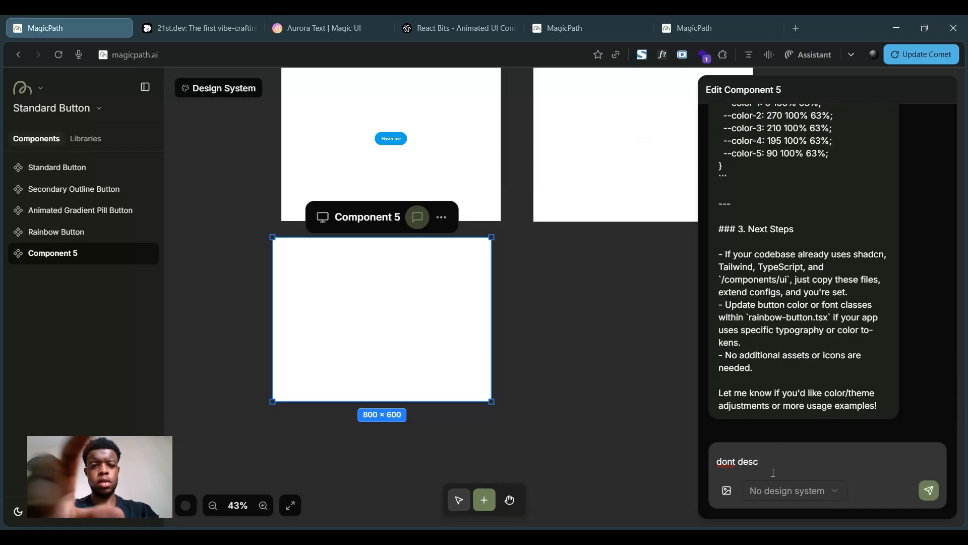
{"action": "type", "text": "ribe, just make and impl"}
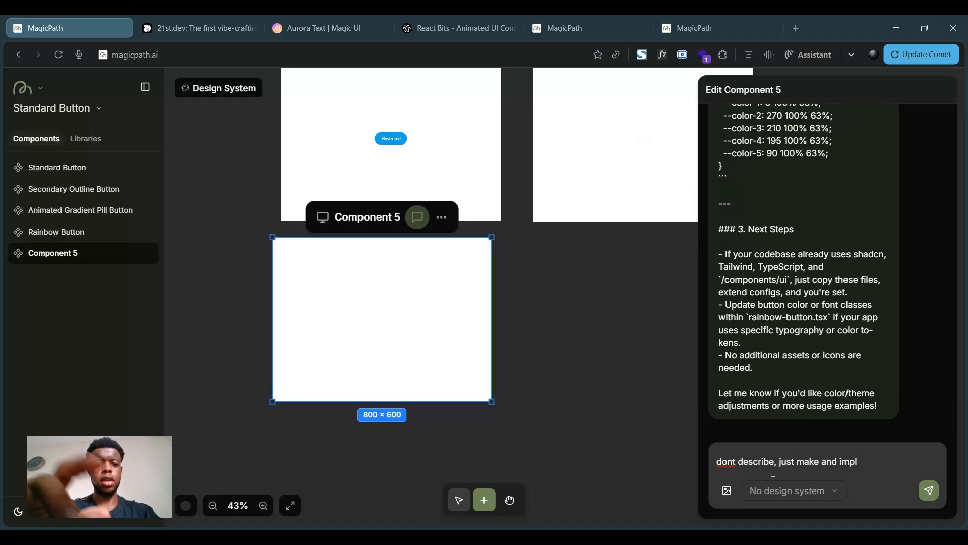
{"action": "type", "text": "ement the button using the code:"}
{"action": "key", "text": "ctrl+v"}
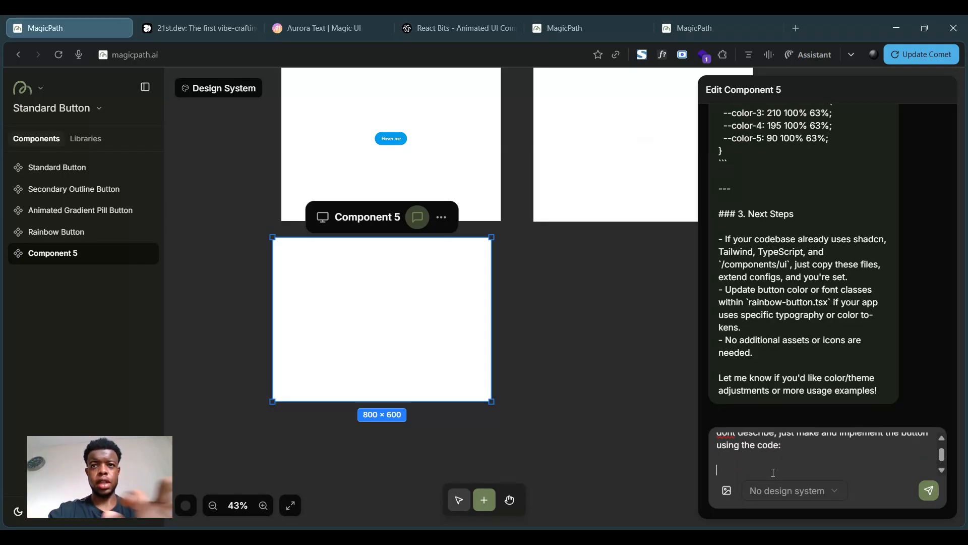
{"action": "key", "text": "Return"}
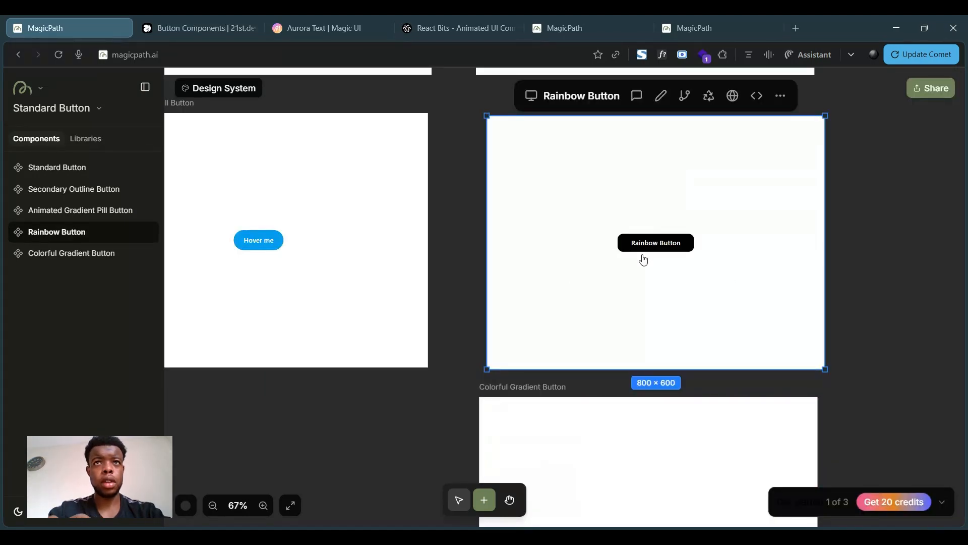
- Ask the Rainbow Button's AI to add "a moving spectrum of colours/a rainbow that move/oscillate" underneath the button
{"action": "left_click", "coordinate": [237, 27]}
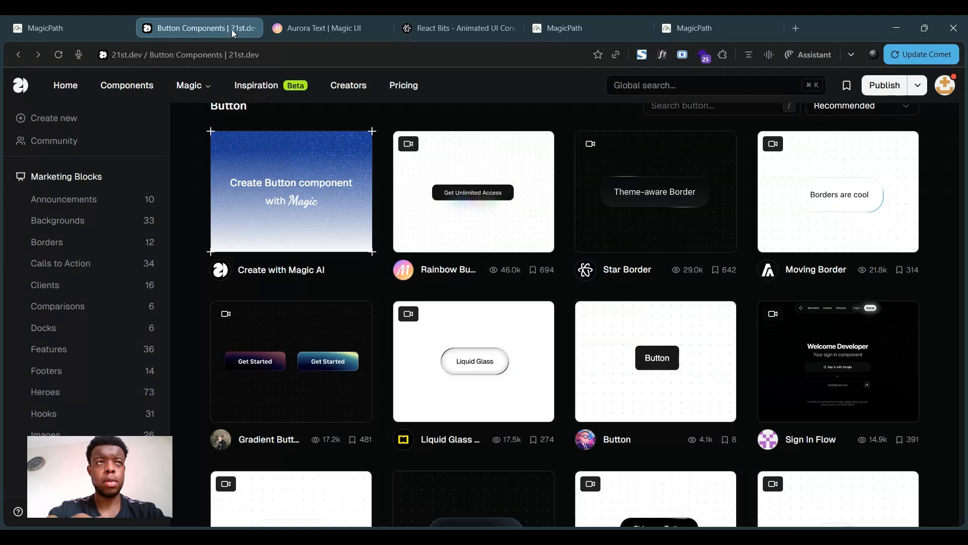
{"action": "left_click", "coordinate": [67, 17]}
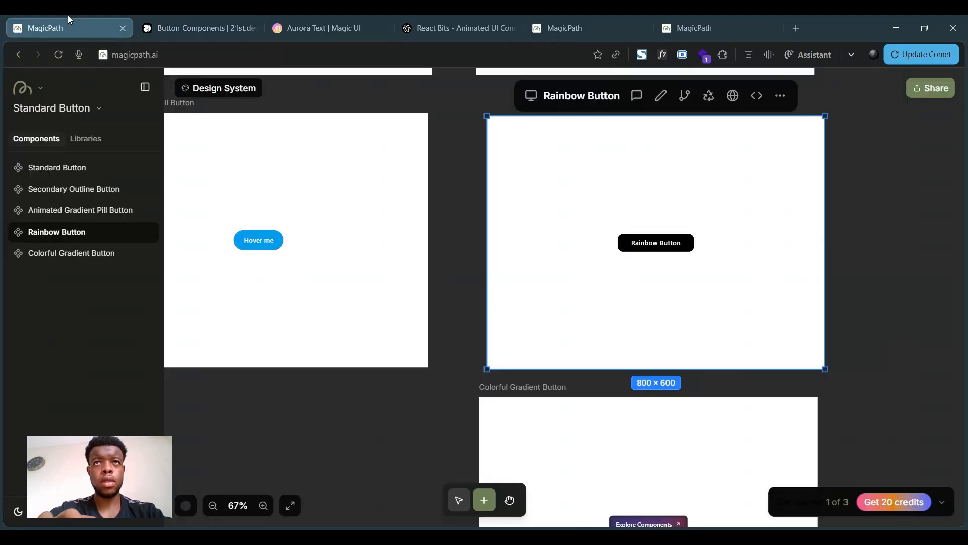
{"action": "left_click", "coordinate": [661, 97]}
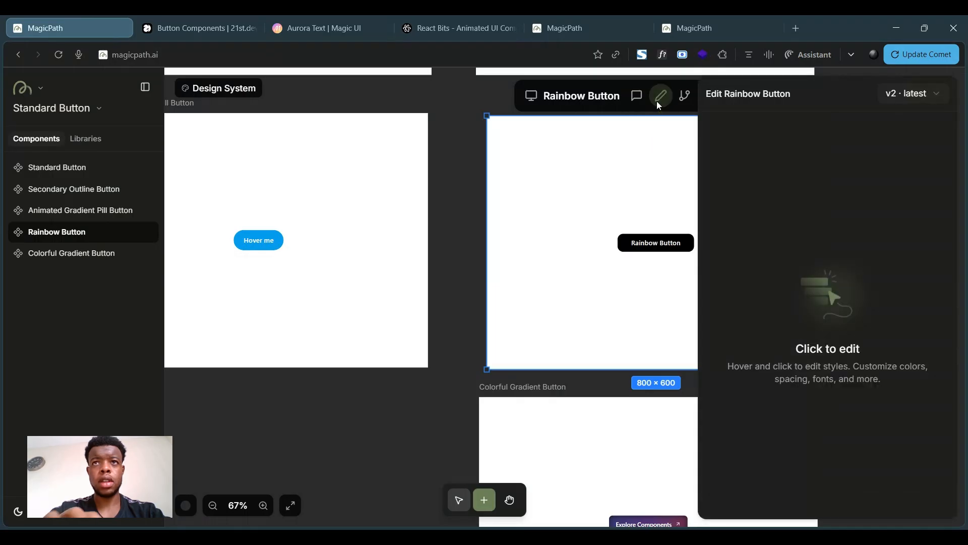
{"action": "left_click", "coordinate": [637, 95]}
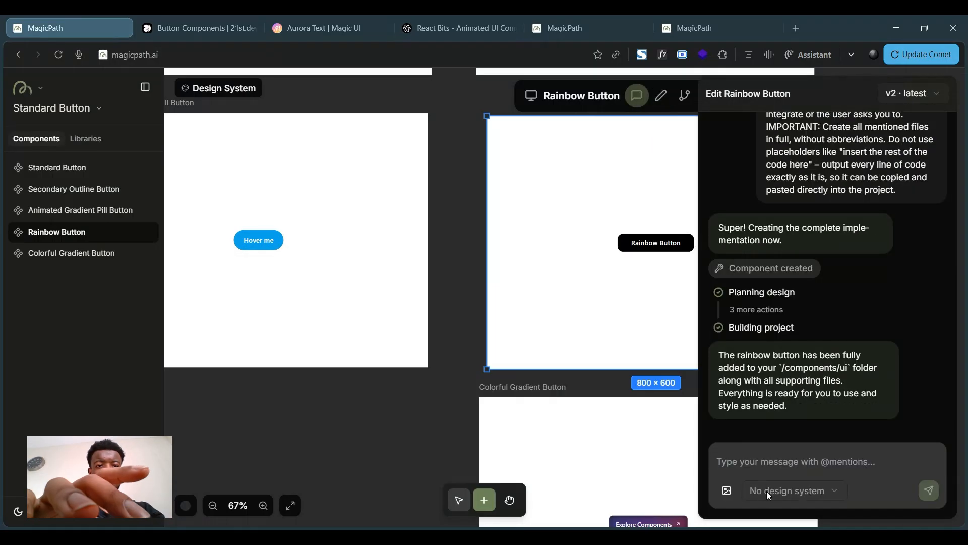
{"action": "type", "text": "underne"}
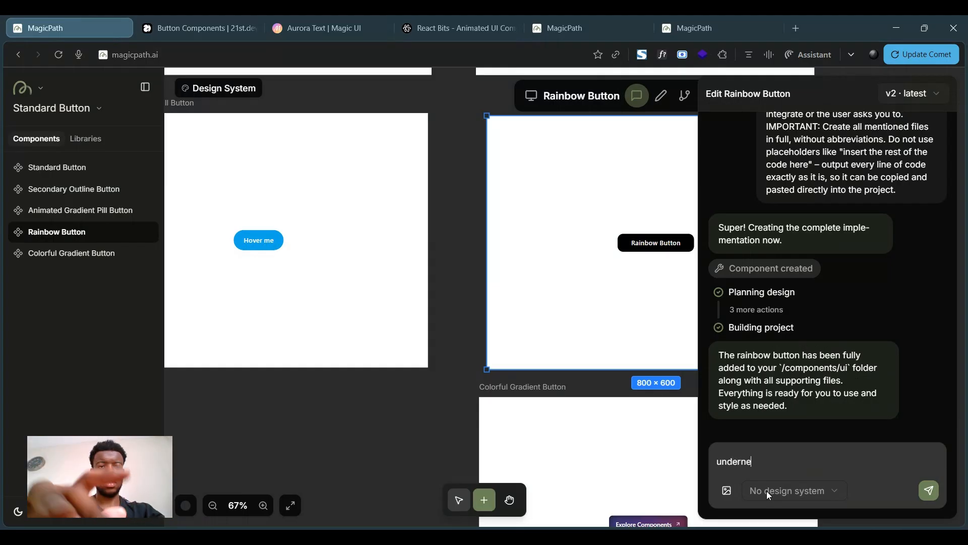
{"action": "type", "text": "ath the button"}
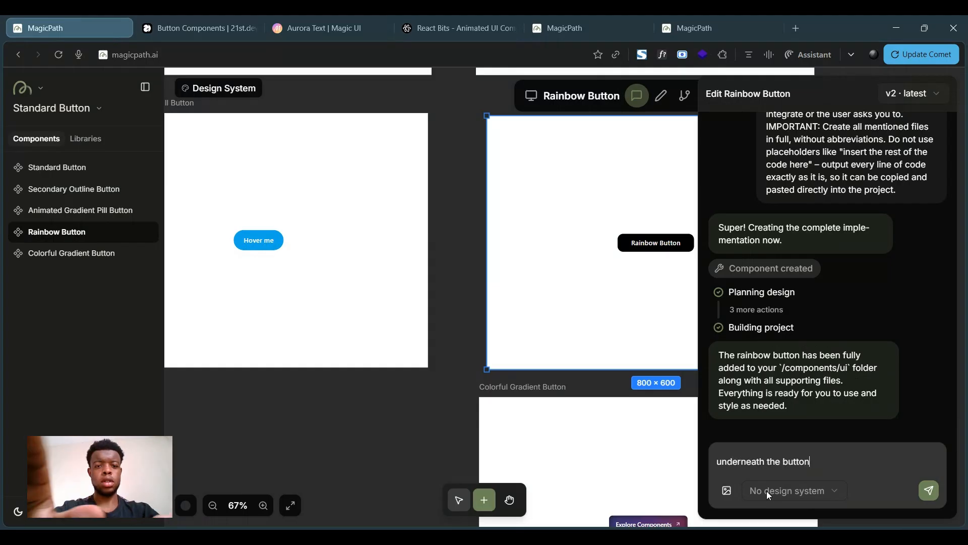
{"action": "type", "text": " should be a "}
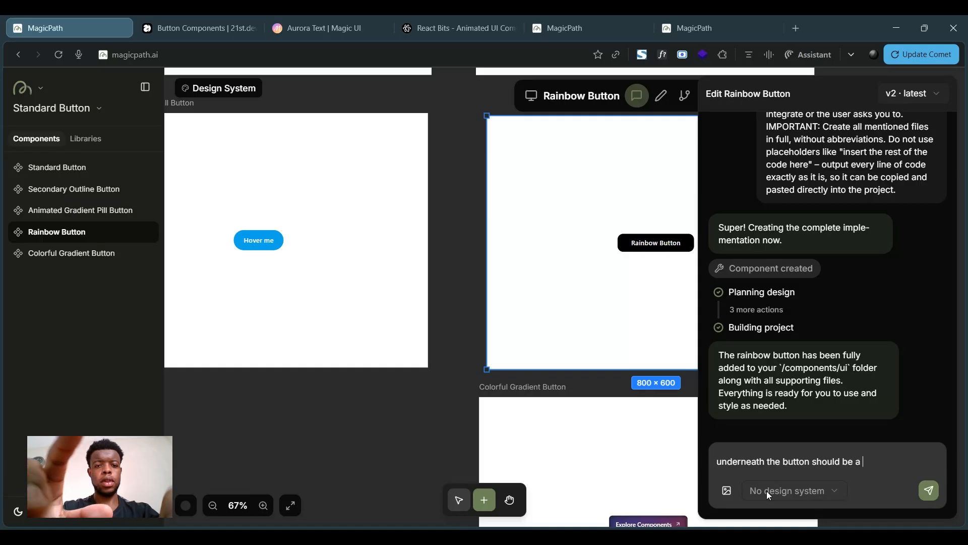
{"action": "type", "text": "moving spec"}
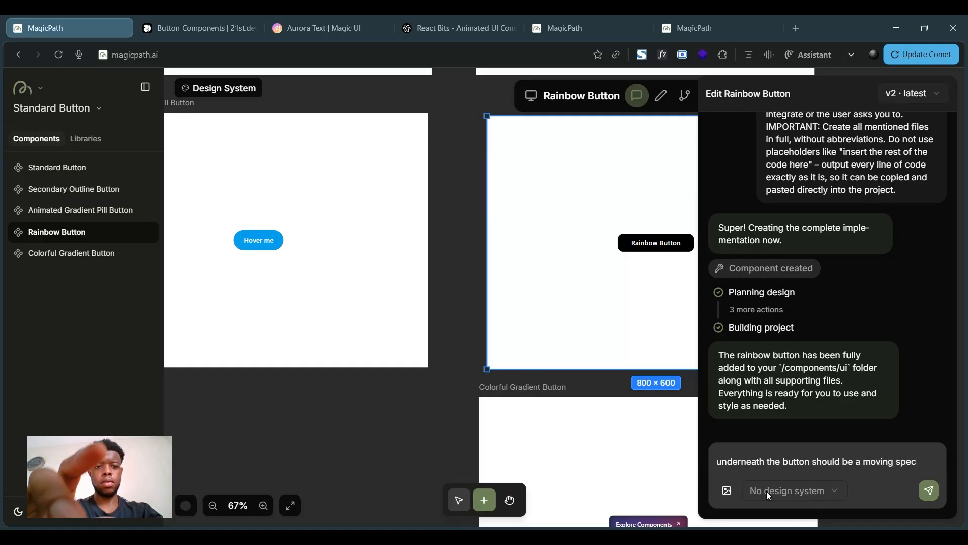
{"action": "type", "text": "trum of colo"}
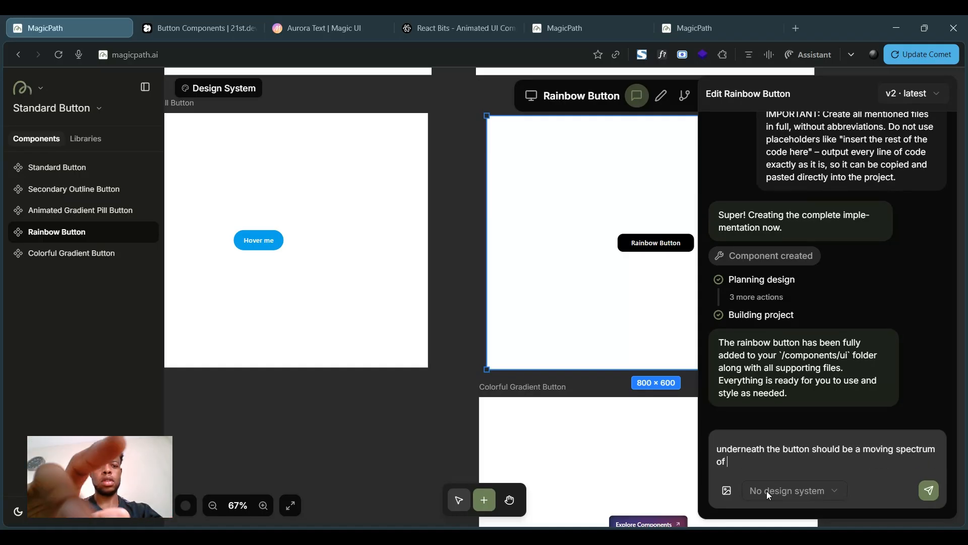
{"action": "type", "text": "urs/a rainbow"}
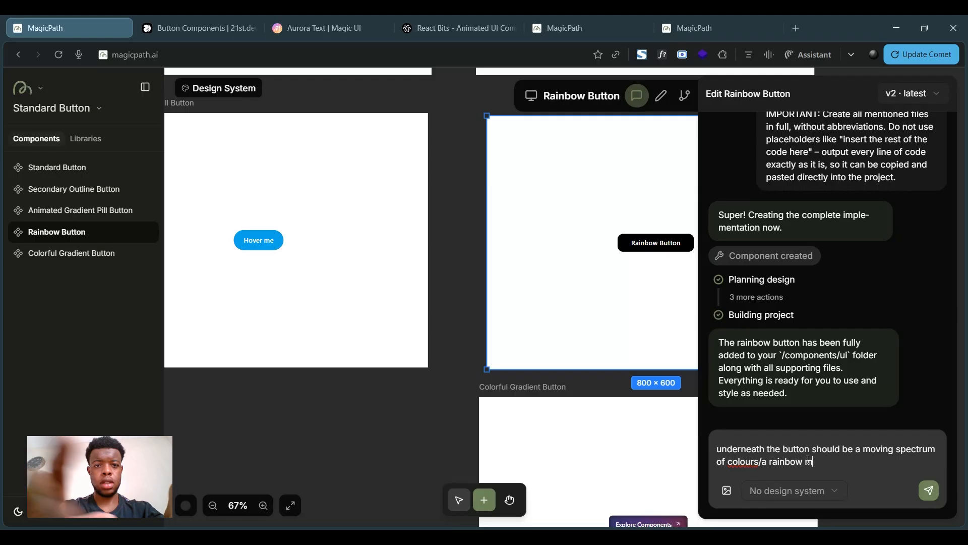
{"action": "type", "text": " that move"}
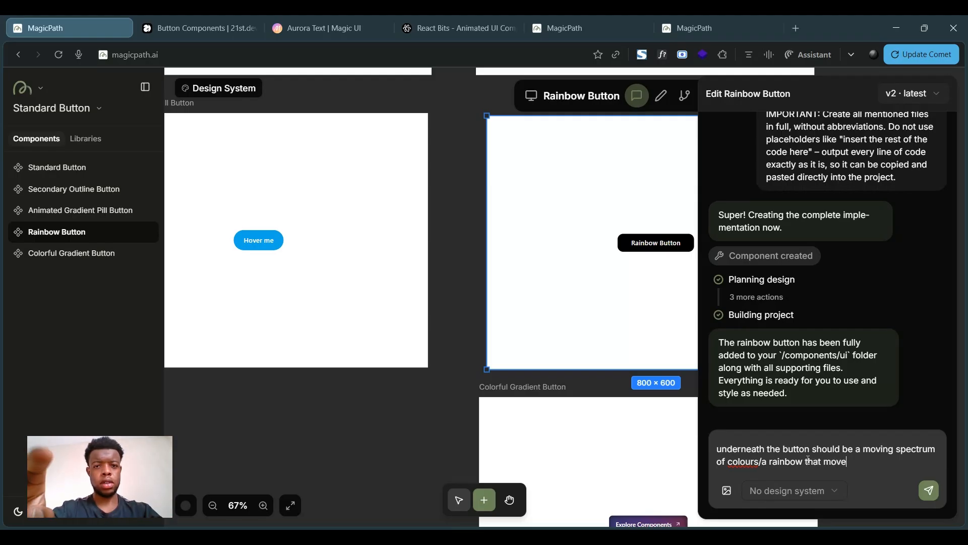
{"action": "type", "text": "/oscillate"}
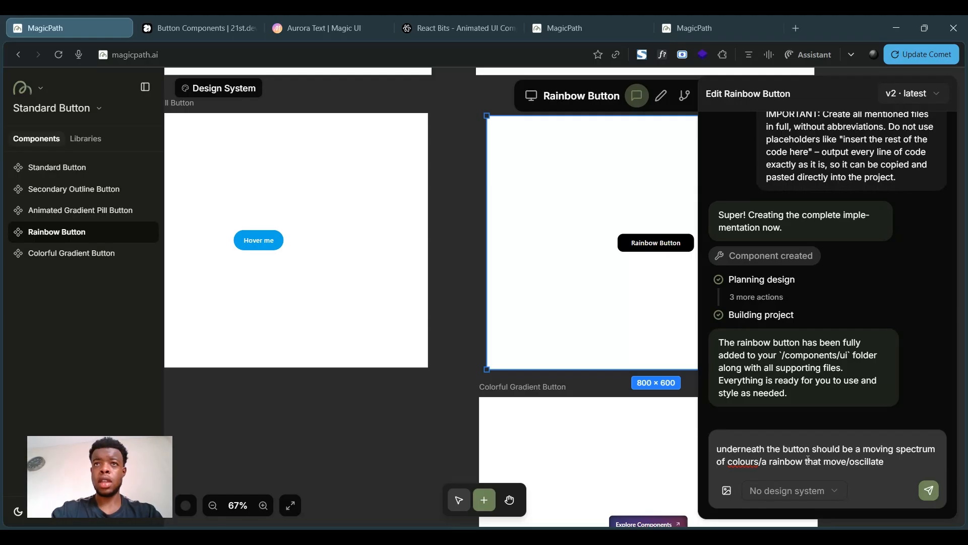
{"action": "key", "text": "Return"}
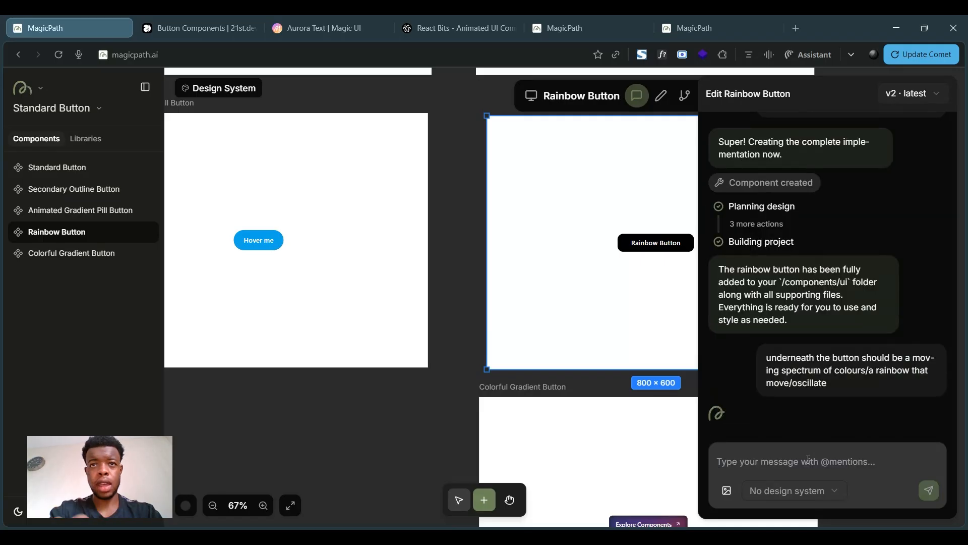
- Select the Colorful Gradient Button and return to the 21st.dev button gallery
{"action": "scroll", "coordinate": [304, 398], "scroll_direction": "down", "scroll_amount": 3}
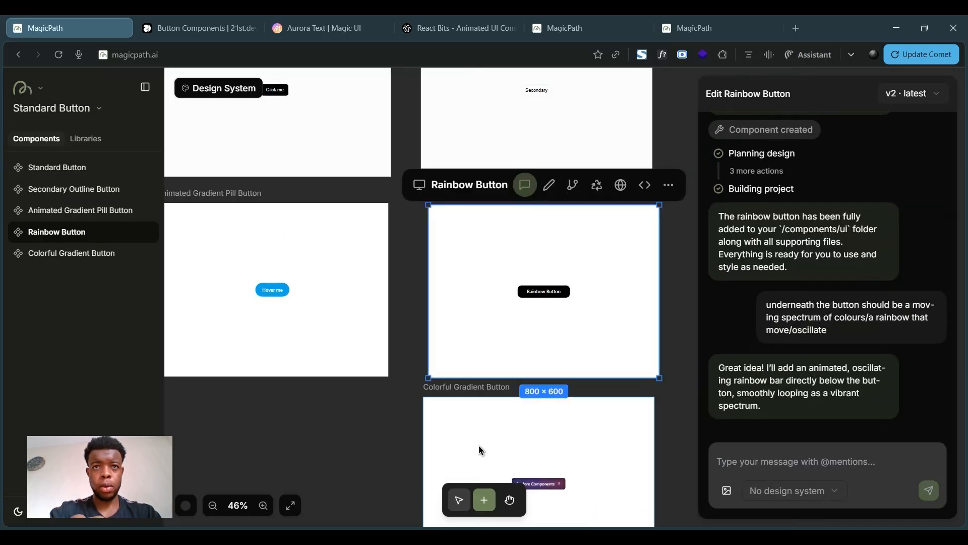
{"action": "left_click", "coordinate": [502, 383]}
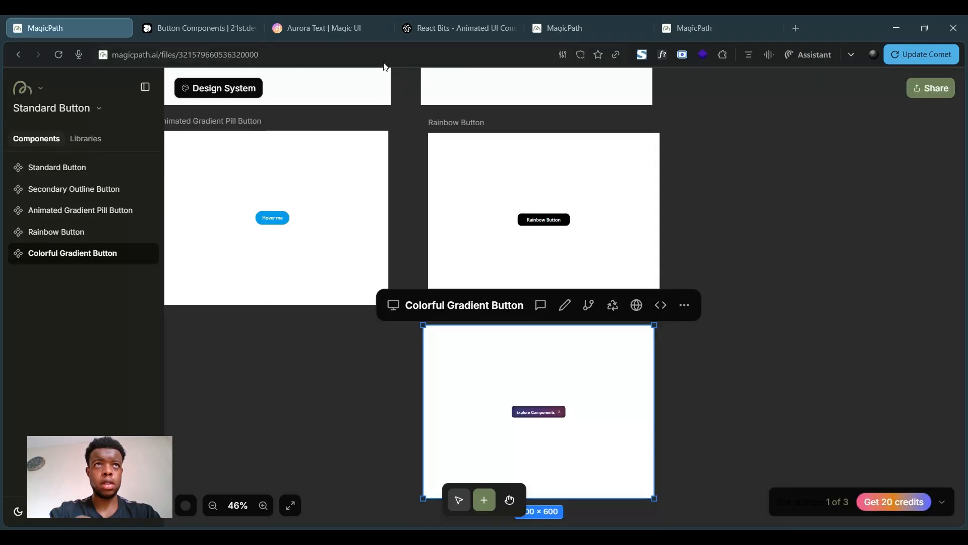
{"action": "left_click", "coordinate": [217, 17]}
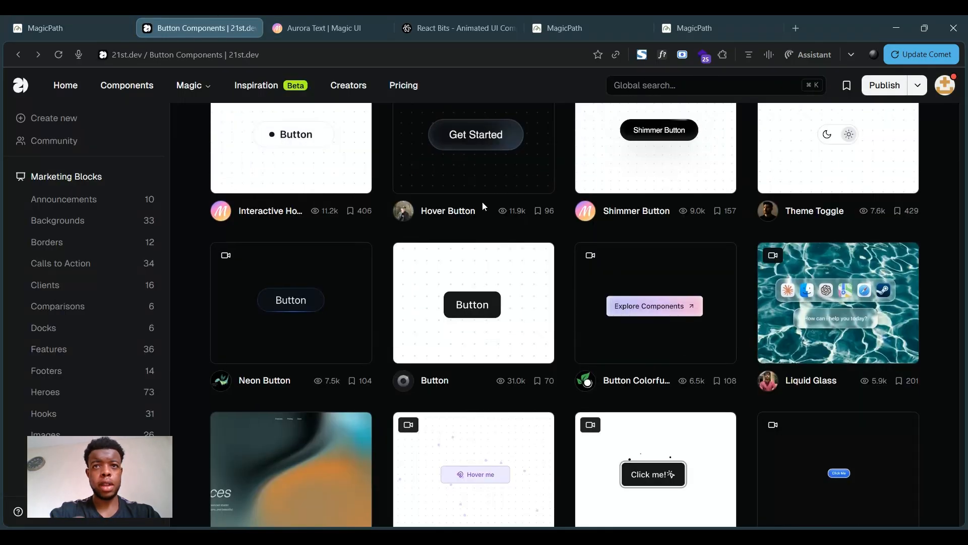
- Open the Button Colorful with Hover Effect component on 21st.dev
{"action": "left_click", "coordinate": [48, 17]}
{"action": "scroll", "coordinate": [583, 404], "scroll_direction": "up", "scroll_amount": 3}
{"action": "scroll", "coordinate": [585, 407], "scroll_direction": "up", "scroll_amount": 3}
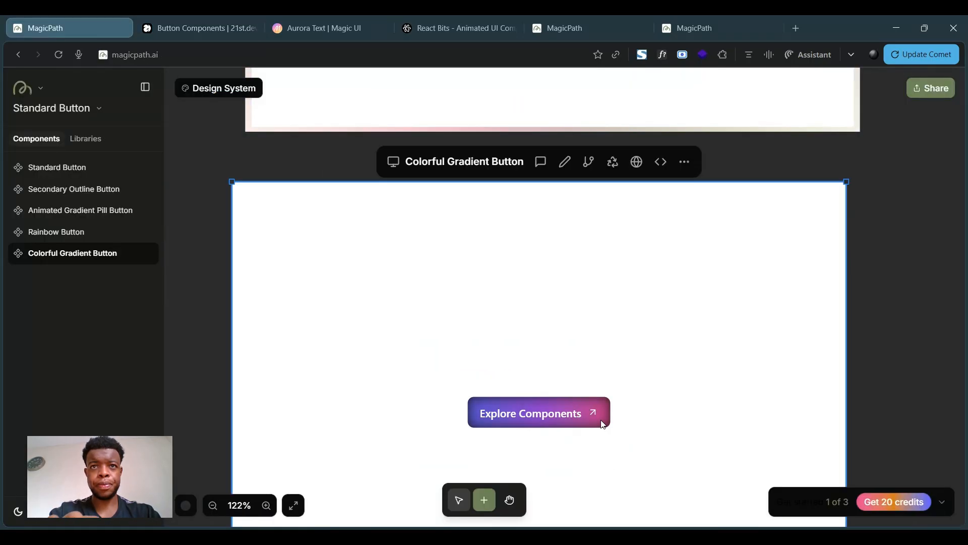
{"action": "left_click", "coordinate": [180, 21]}
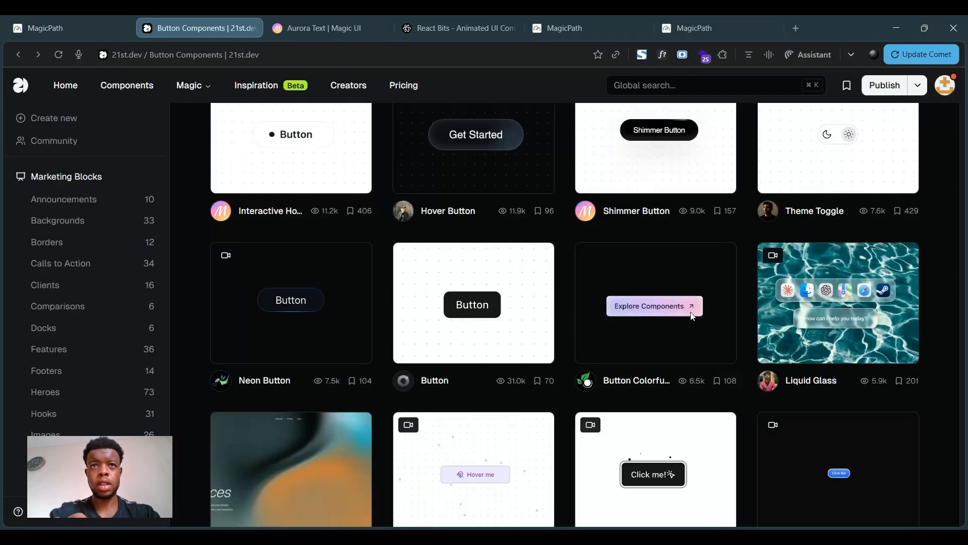
{"action": "left_click", "coordinate": [692, 315]}
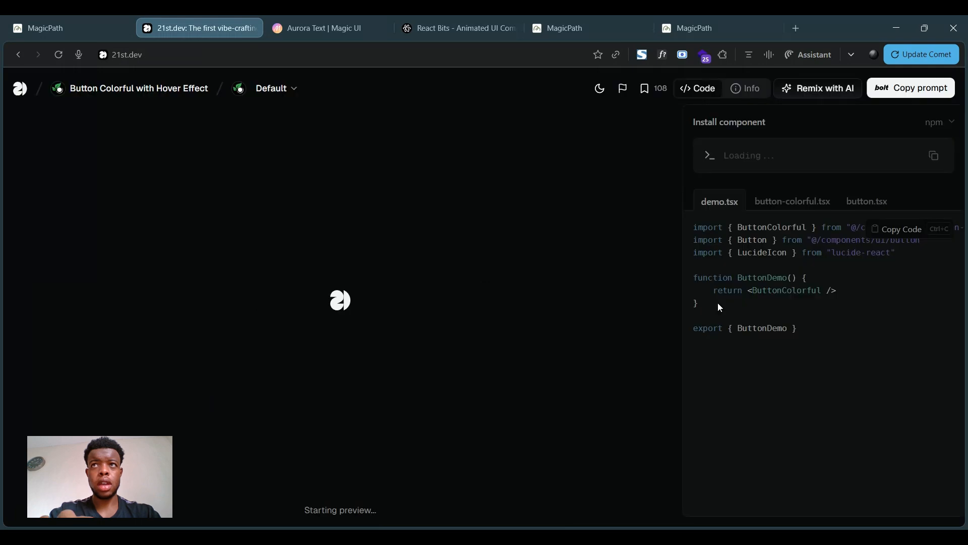
{"action": "left_click", "coordinate": [900, 96]}
{"action": "left_click", "coordinate": [795, 134]}
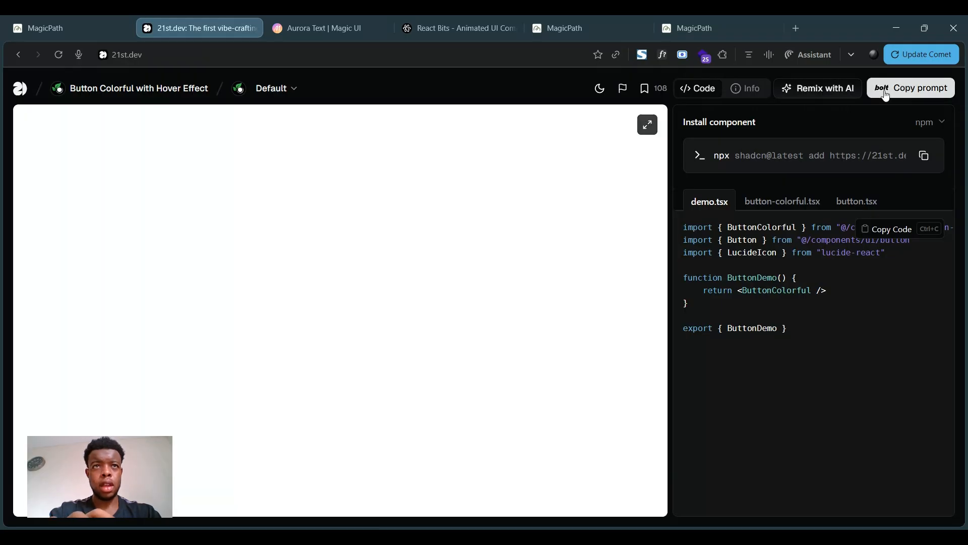
{"action": "left_click", "coordinate": [886, 94]}
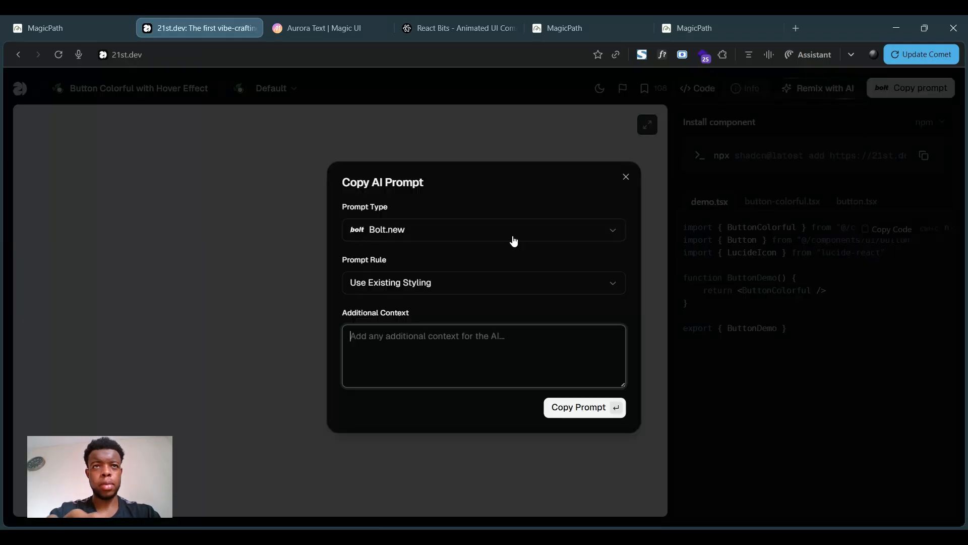
{"action": "left_click", "coordinate": [587, 239]}
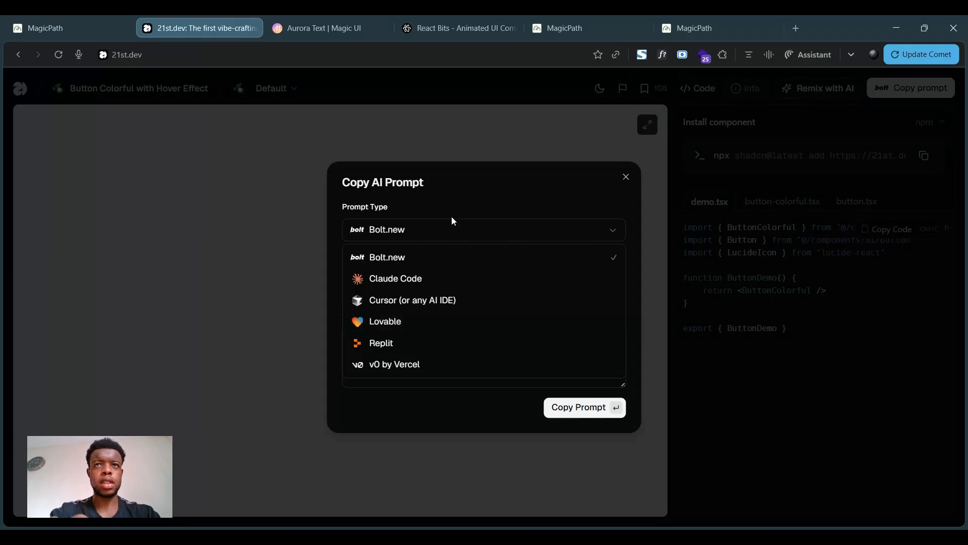
{"action": "left_click", "coordinate": [504, 187]}
{"action": "left_click", "coordinate": [626, 178]}
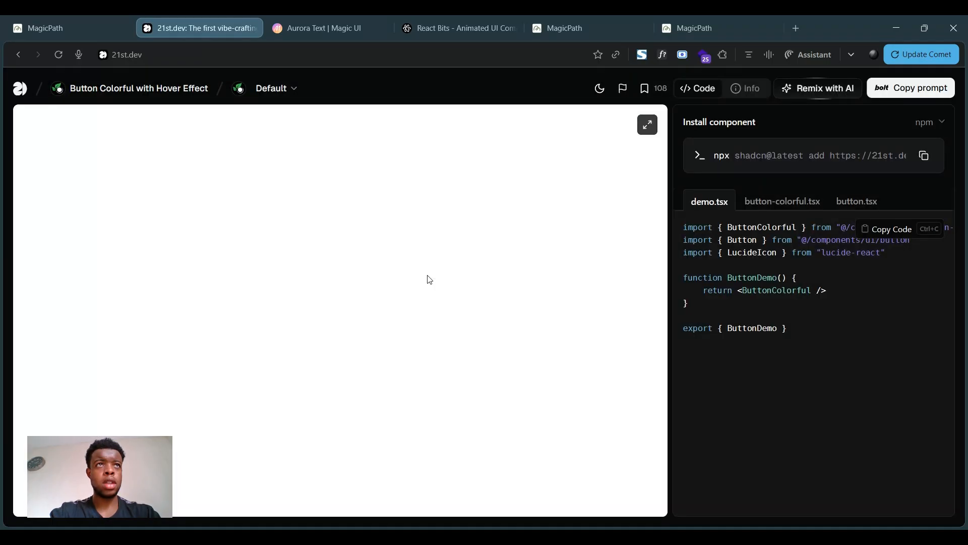
{"action": "left_click", "coordinate": [93, 27]}
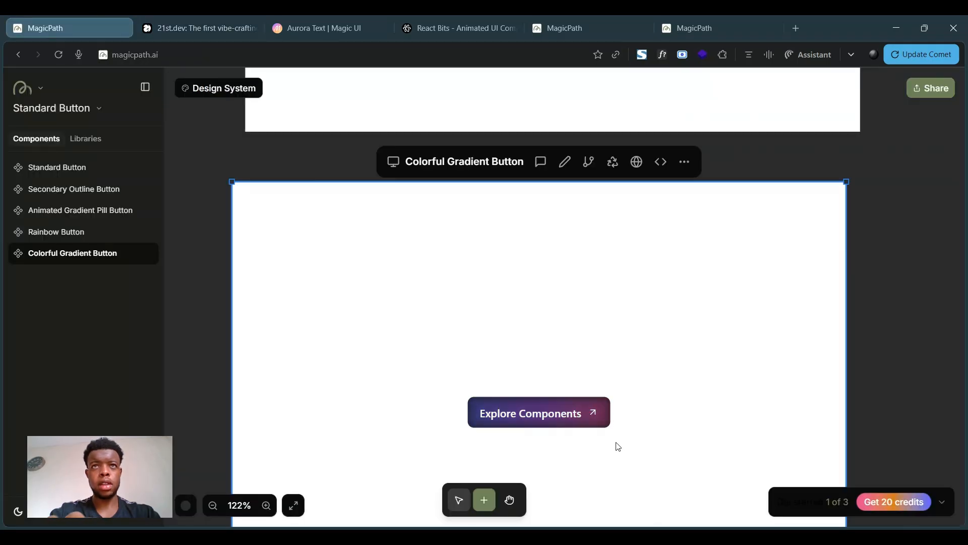
- Inspect the Rainbow Button's rainbow glow on the canvas at different zoom levels
{"action": "scroll", "coordinate": [642, 364], "scroll_direction": "down", "scroll_amount": 3}
{"action": "scroll", "coordinate": [573, 221], "scroll_direction": "up", "scroll_amount": 3}
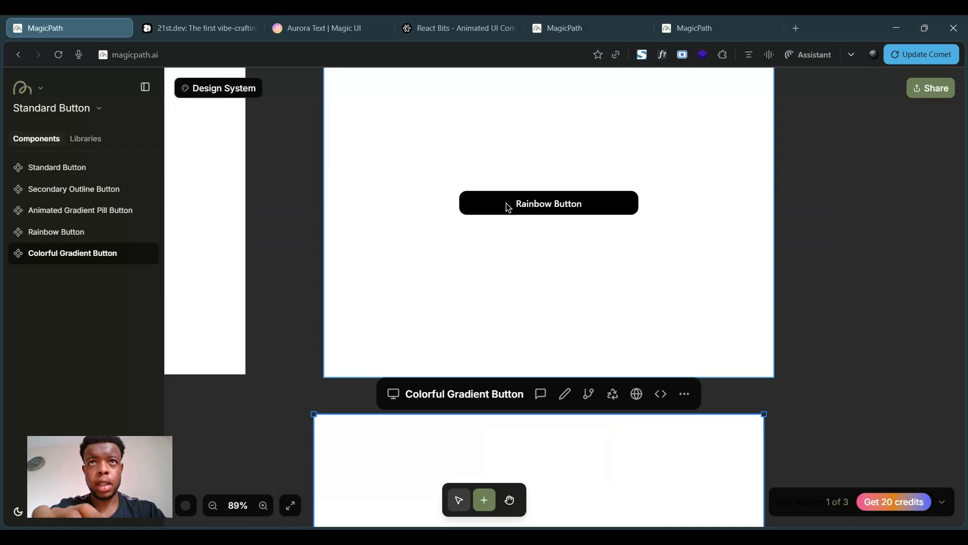
{"action": "scroll", "coordinate": [572, 216], "scroll_direction": "up", "scroll_amount": 4}
{"action": "left_click", "coordinate": [579, 202]}
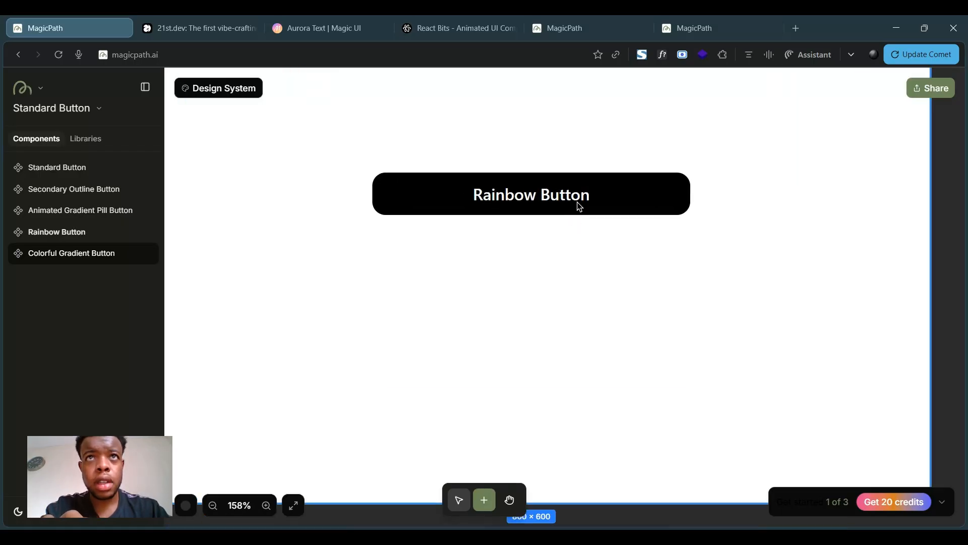
{"action": "scroll", "coordinate": [555, 212], "scroll_direction": "down", "scroll_amount": 4}
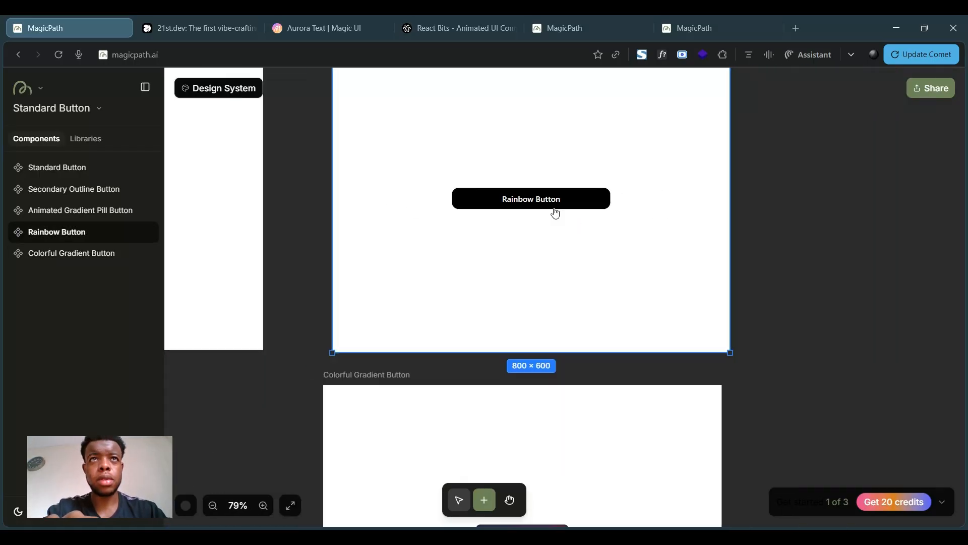
{"action": "scroll", "coordinate": [800, 220], "scroll_direction": "up", "scroll_amount": 2}
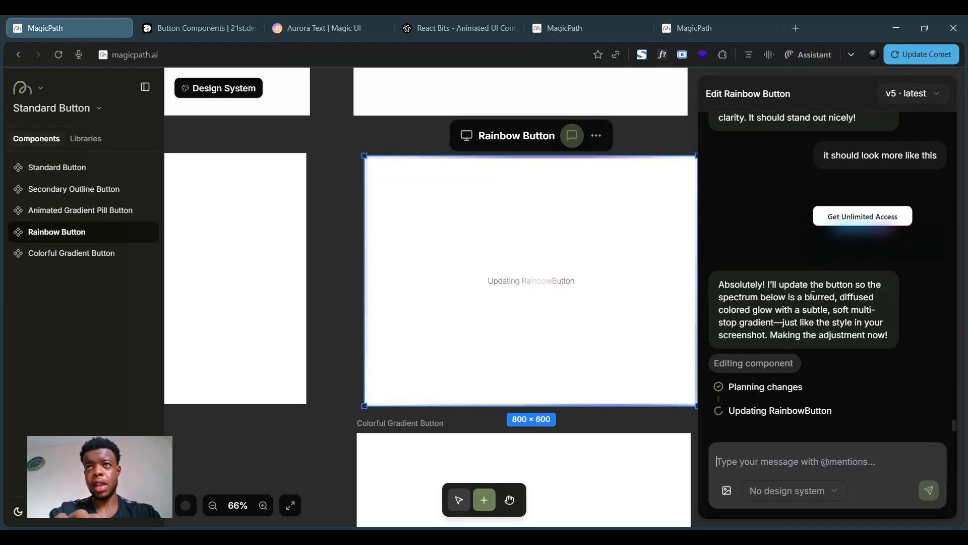
{"action": "scroll", "coordinate": [826, 229], "scroll_direction": "up", "scroll_amount": 1}
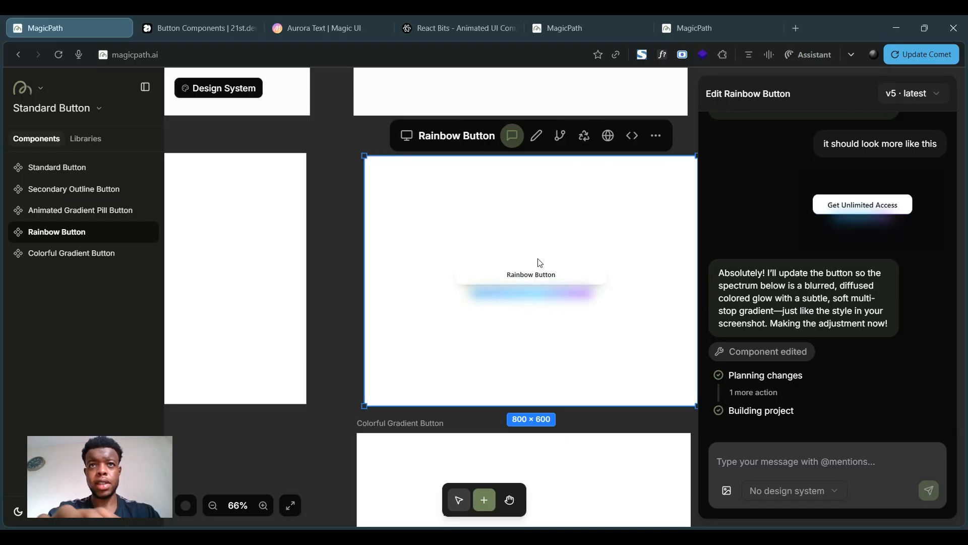
{"action": "scroll", "coordinate": [538, 259], "scroll_direction": "up", "scroll_amount": 3}
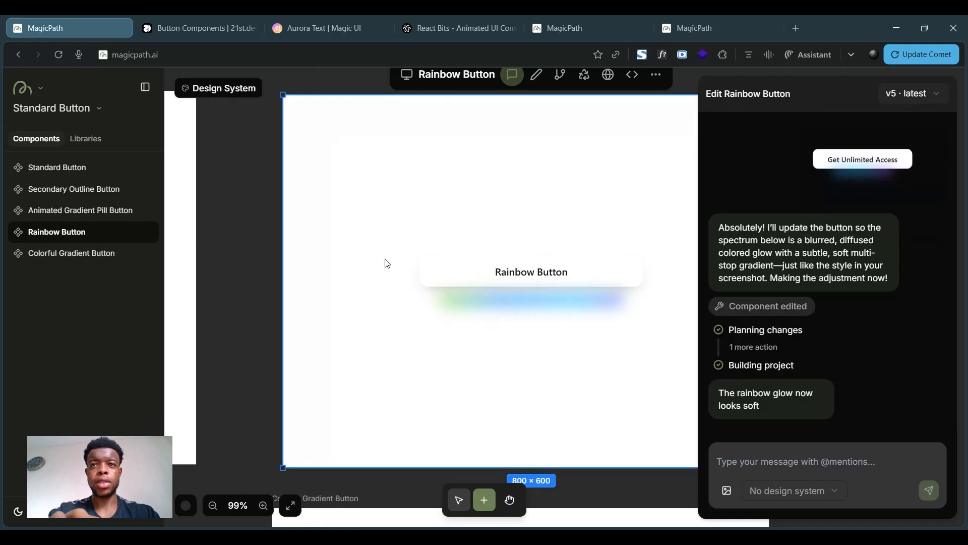
{"action": "scroll", "coordinate": [607, 321], "scroll_direction": "down", "scroll_amount": 3}
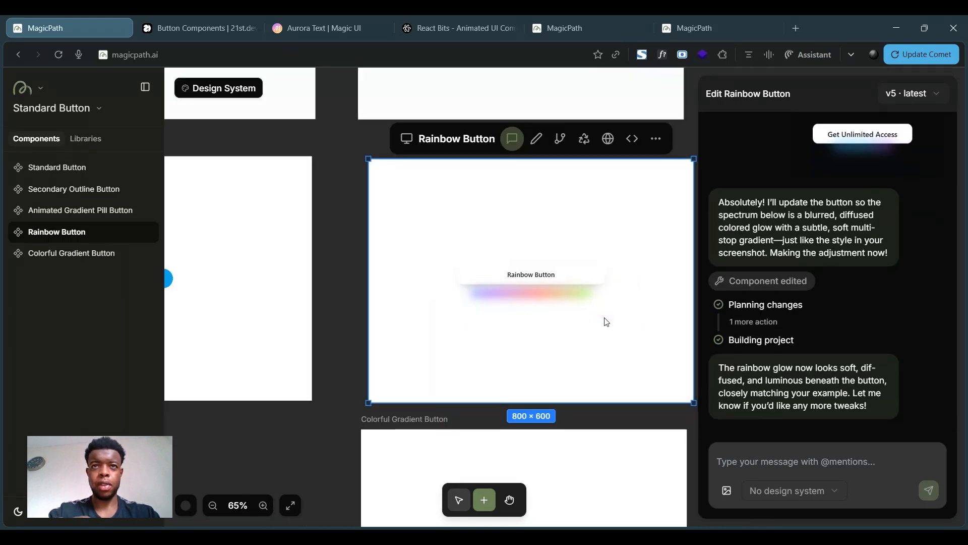
{"action": "scroll", "coordinate": [607, 322], "scroll_direction": "down", "scroll_amount": 2}
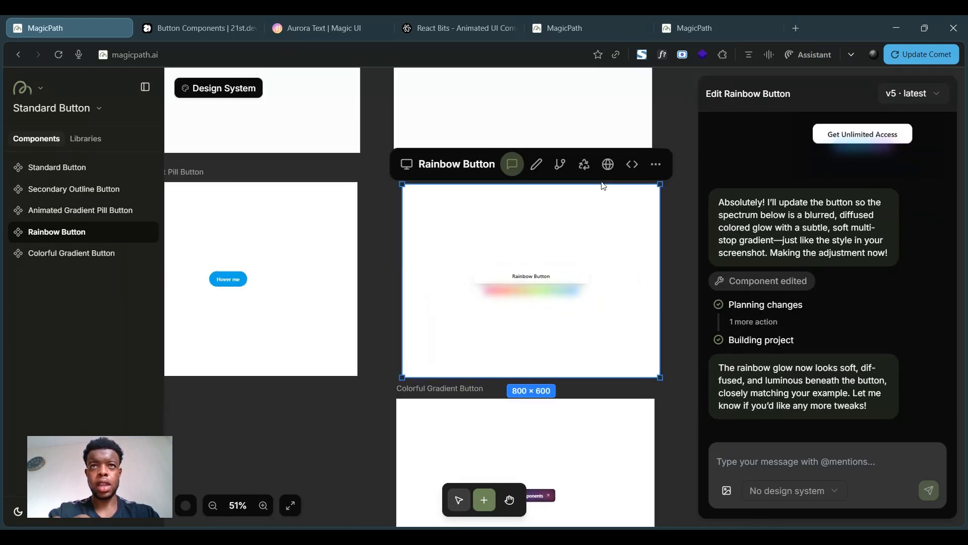
- Set the Rainbow Button's background to black rgb(0 0 0) and its text colour to white, and save
{"action": "left_click", "coordinate": [537, 165]}
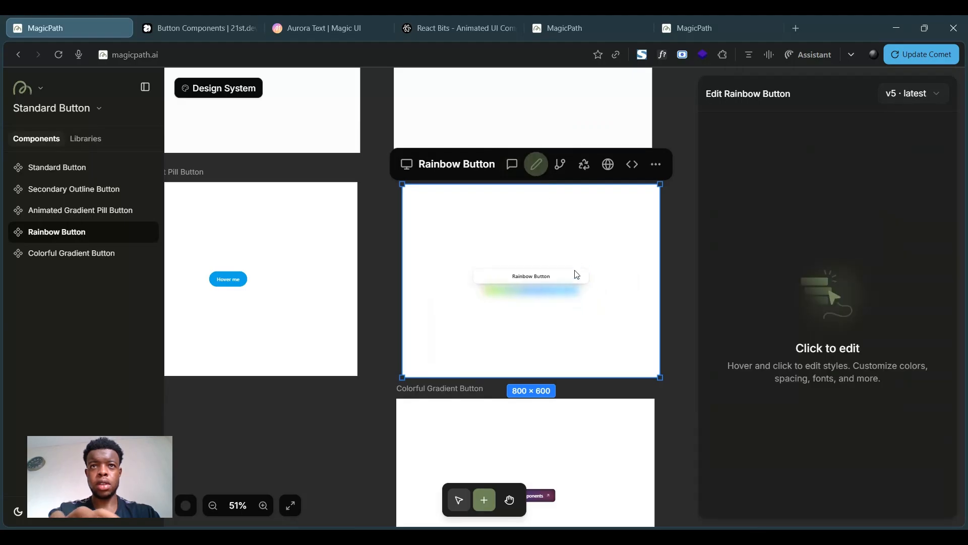
{"action": "left_click", "coordinate": [573, 275]}
{"action": "scroll", "coordinate": [794, 344], "scroll_direction": "down", "scroll_amount": 8}
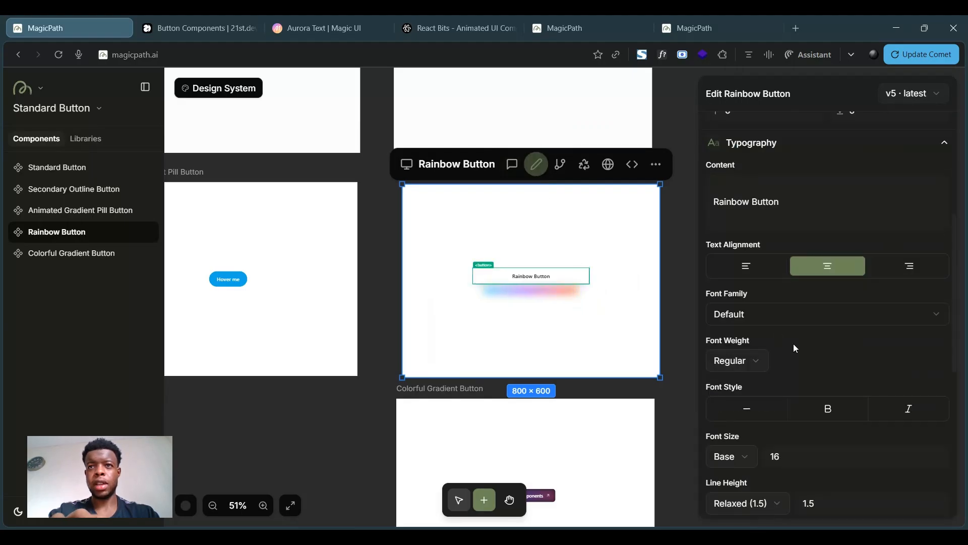
{"action": "scroll", "coordinate": [781, 385], "scroll_direction": "down", "scroll_amount": 1}
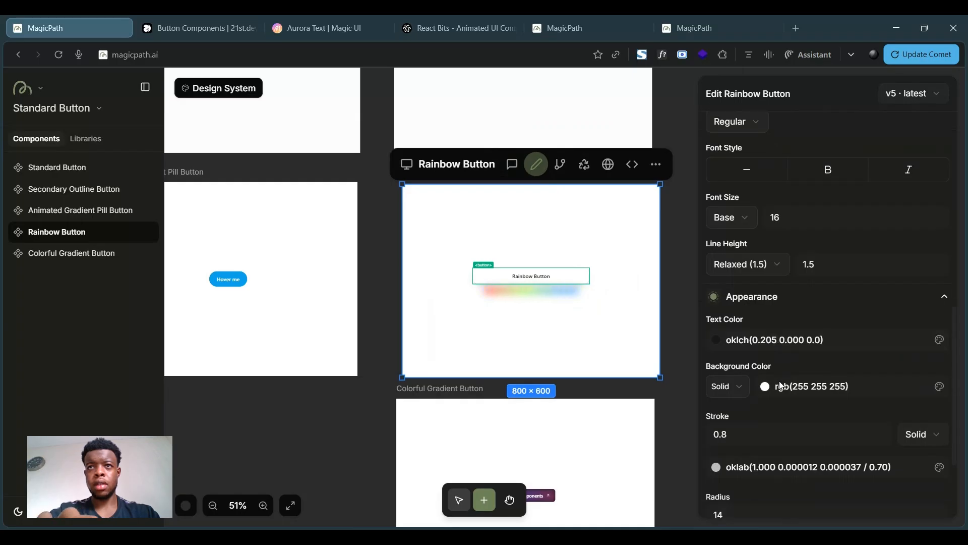
{"action": "left_click", "coordinate": [780, 388]}
{"action": "left_click_drag", "start_coordinate": [790, 173], "coordinate": [747, 331]}
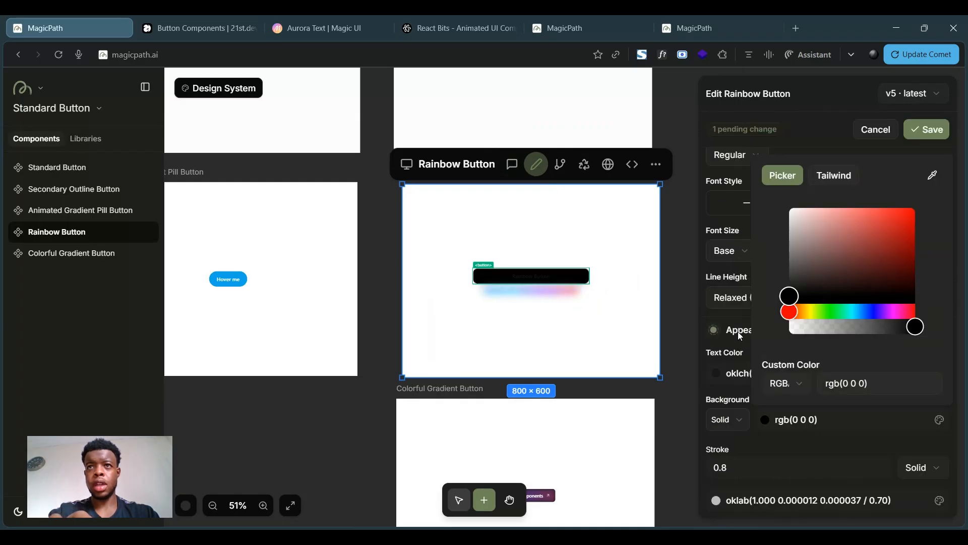
{"action": "left_click", "coordinate": [728, 224]}
{"action": "left_click", "coordinate": [749, 372]}
{"action": "left_click_drag", "start_coordinate": [803, 204], "coordinate": [709, 123]}
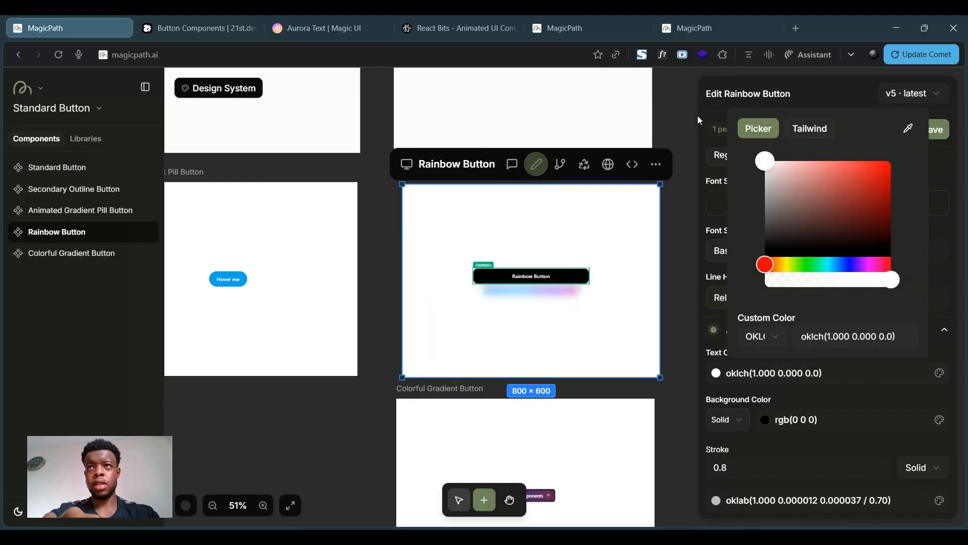
{"action": "left_click", "coordinate": [937, 128]}
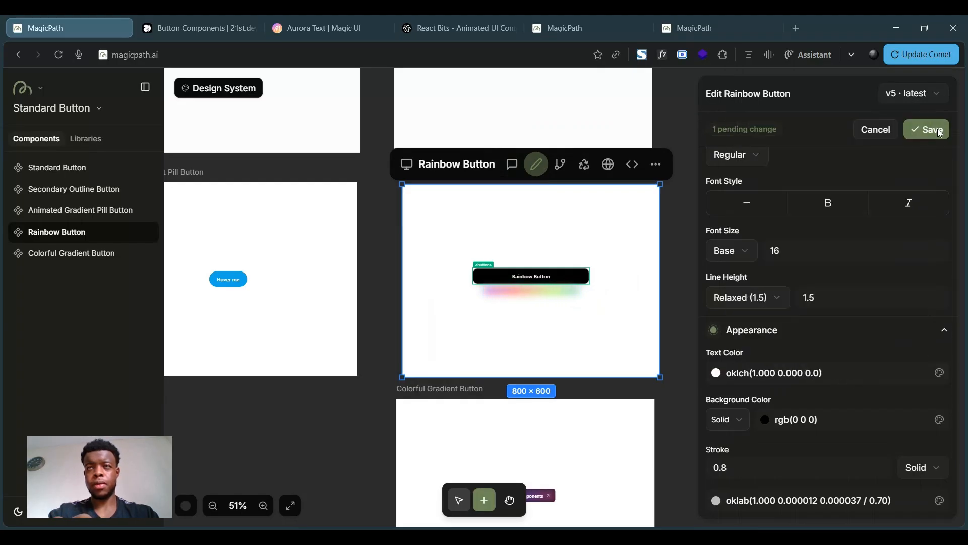
{"action": "left_click", "coordinate": [931, 132]}
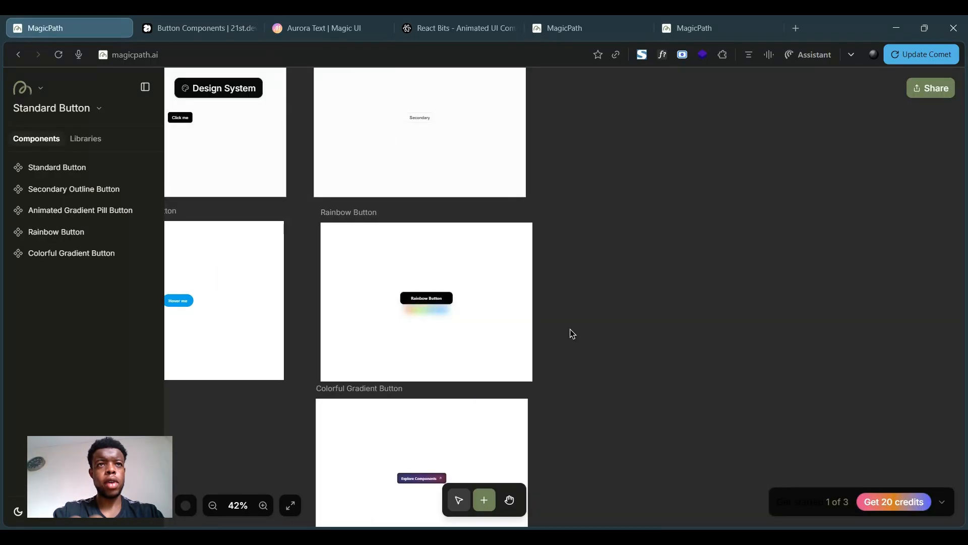
- Turn the Standard Button project into a library
{"action": "left_click", "coordinate": [99, 108]}
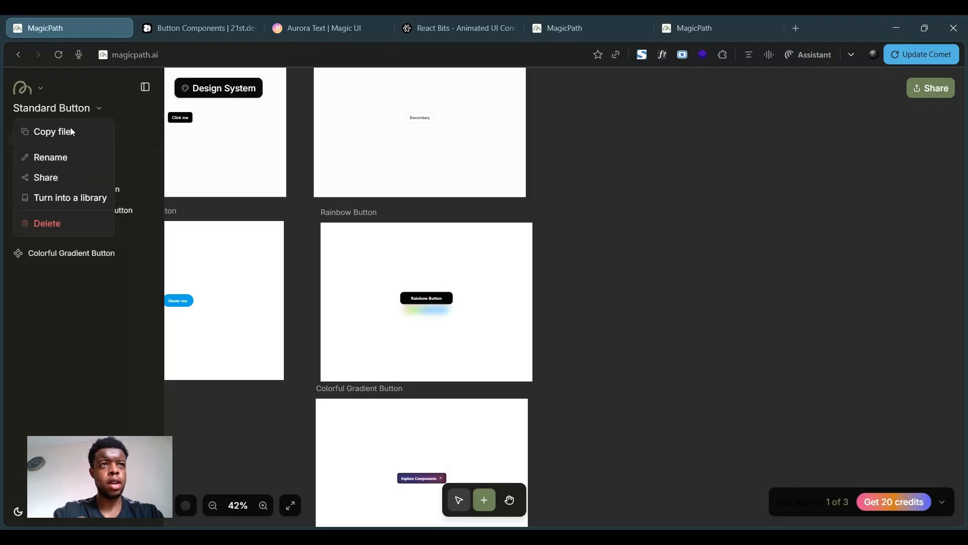
{"action": "left_click", "coordinate": [98, 201]}
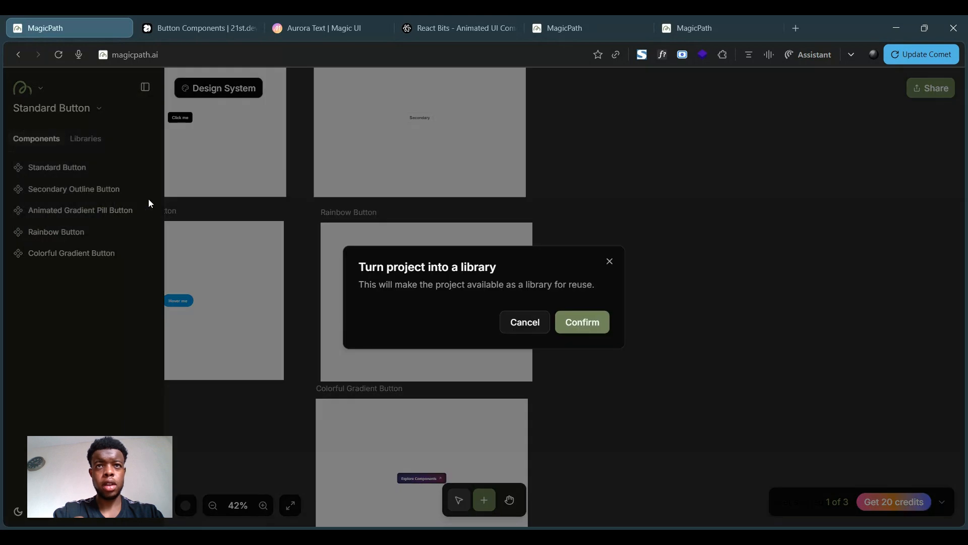
{"action": "left_click", "coordinate": [578, 321]}
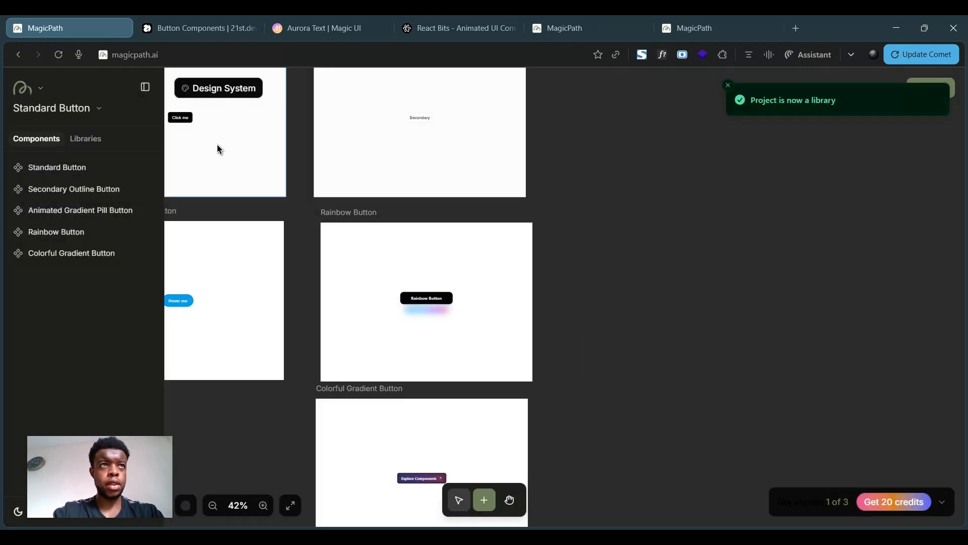
- Return to the file list and open the YOLO file
{"action": "left_click", "coordinate": [40, 88]}
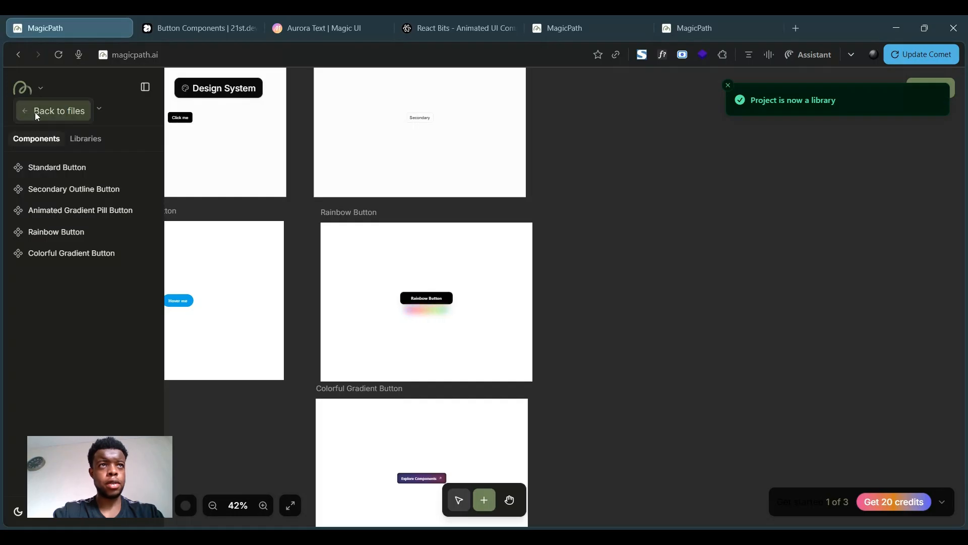
{"action": "left_click", "coordinate": [35, 112]}
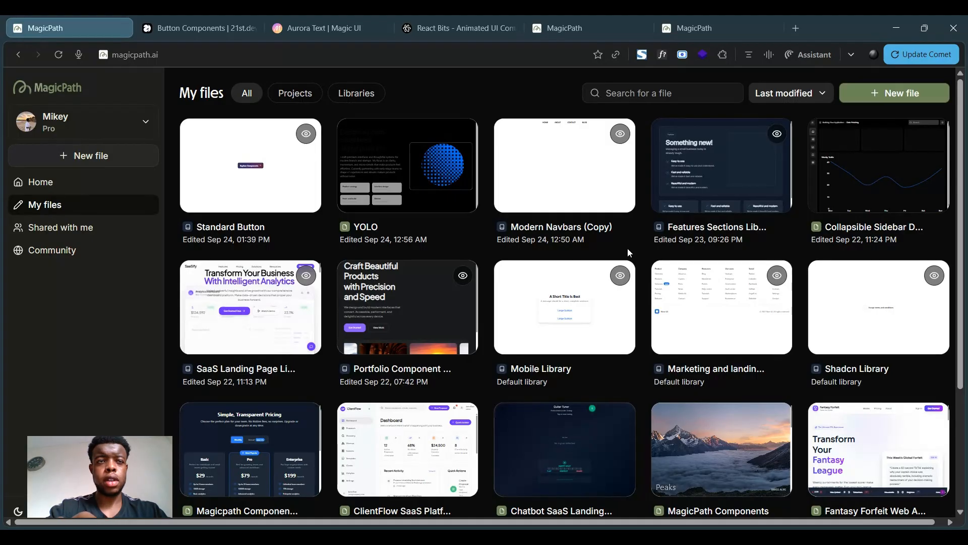
{"action": "scroll", "coordinate": [689, 237], "scroll_direction": "right", "scroll_amount": 1}
{"action": "left_click", "coordinate": [413, 180]}
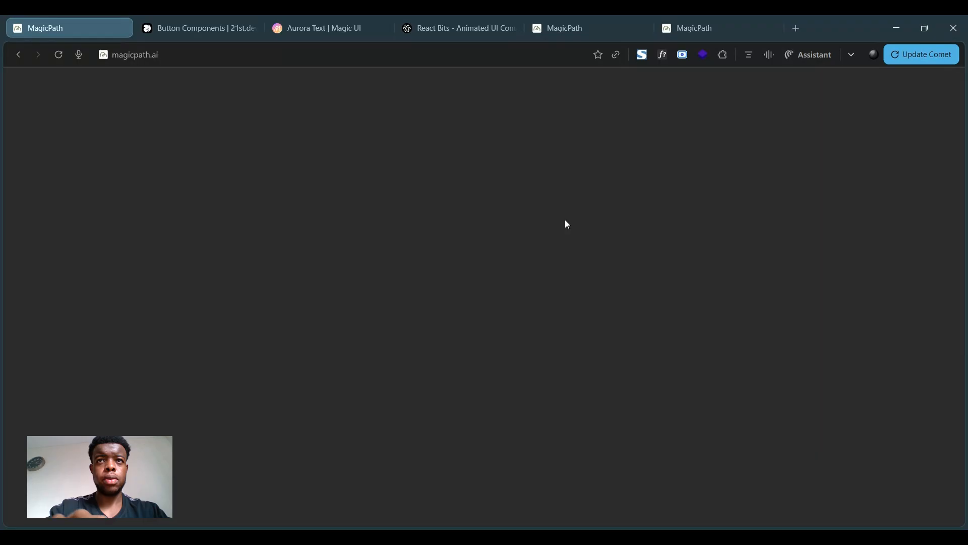
- Browse the available libraries in the YOLO file, opening the SaaS Landing Page Library's components
{"action": "scroll", "coordinate": [356, 332], "scroll_direction": "down", "scroll_amount": 4}
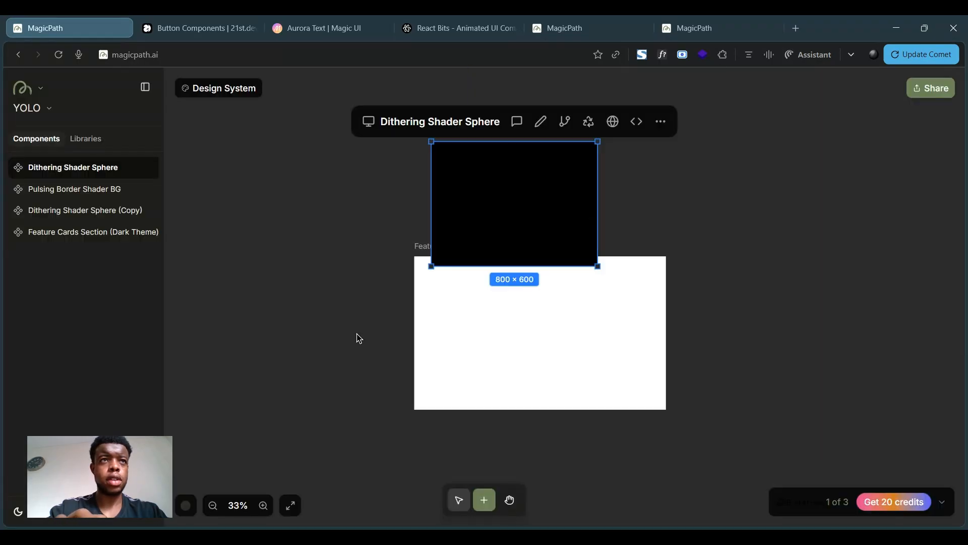
{"action": "scroll", "coordinate": [356, 332], "scroll_direction": "right", "scroll_amount": 7}
{"action": "scroll", "coordinate": [525, 308], "scroll_direction": "right", "scroll_amount": 1}
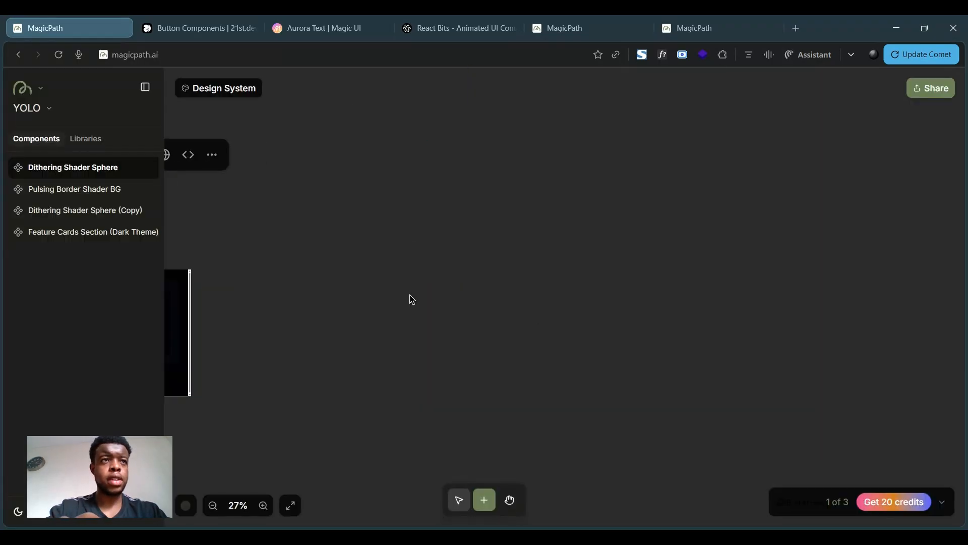
{"action": "left_click", "coordinate": [86, 139]}
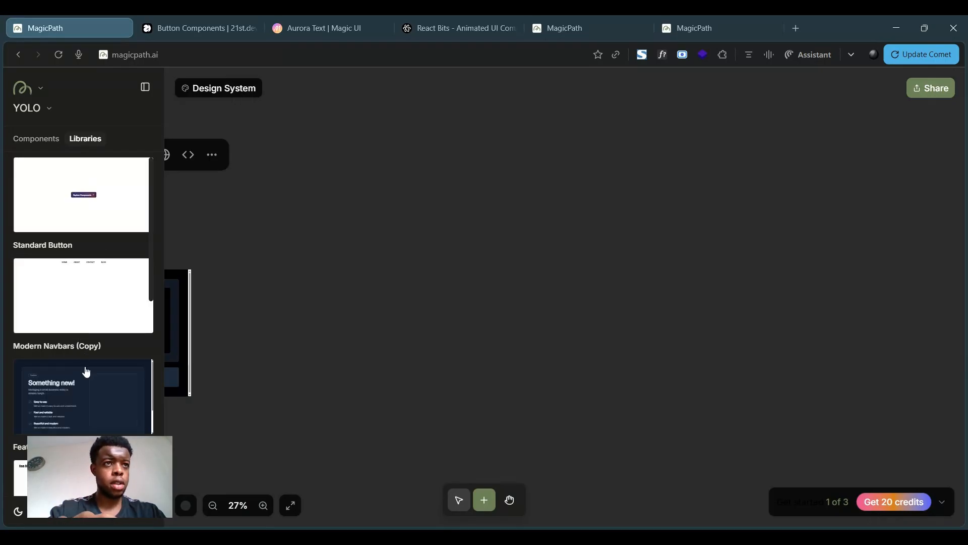
{"action": "scroll", "coordinate": [84, 372], "scroll_direction": "down", "scroll_amount": 5}
{"action": "left_click", "coordinate": [84, 372]}
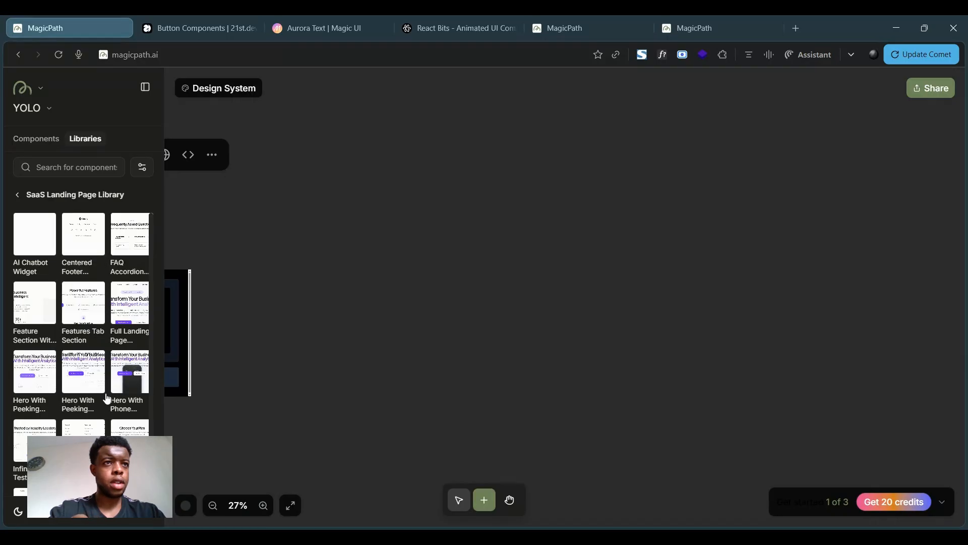
{"action": "left_click", "coordinate": [38, 377]}
{"action": "left_click", "coordinate": [251, 323]}
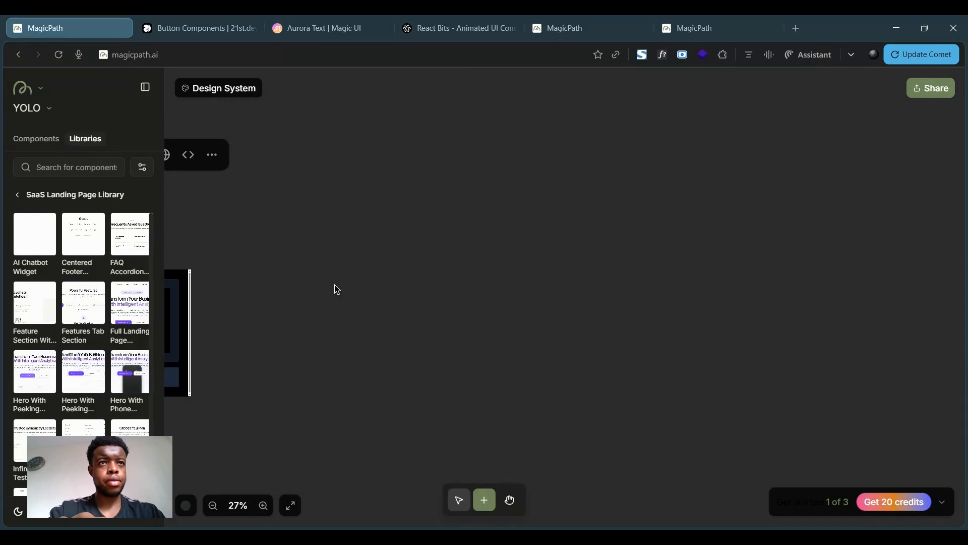
{"action": "scroll", "coordinate": [334, 285], "scroll_direction": "down", "scroll_amount": 3}
{"action": "scroll", "coordinate": [334, 285], "scroll_direction": "left", "scroll_amount": 2}
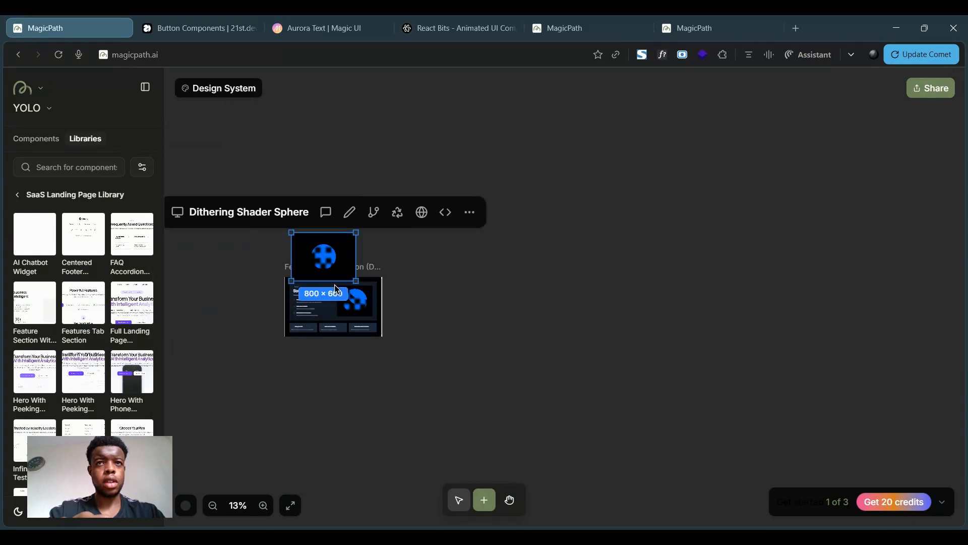
- Open the Standard Button library and insert an instance of its Colorful Gradient Button onto the canvas
{"action": "scroll", "coordinate": [334, 285], "scroll_direction": "left", "scroll_amount": 3}
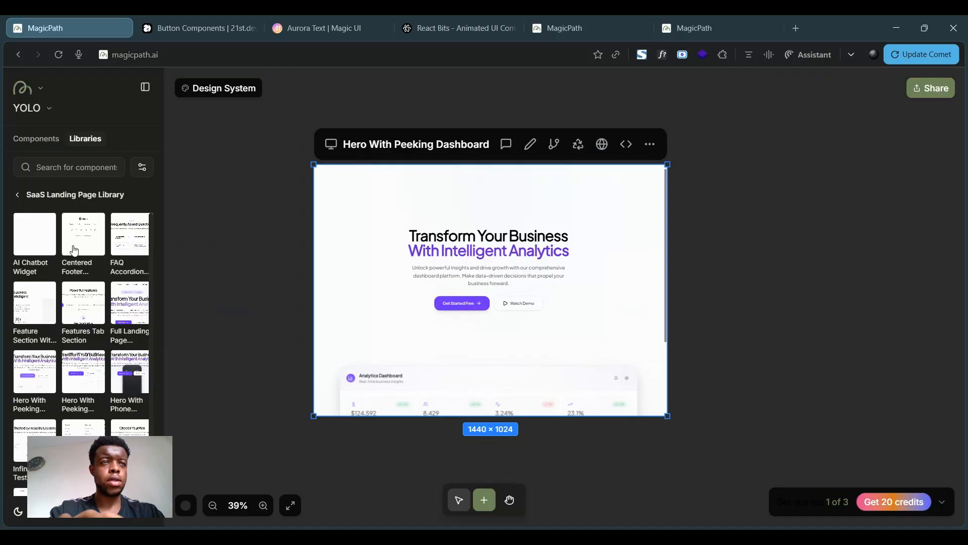
{"action": "left_click", "coordinate": [18, 195]}
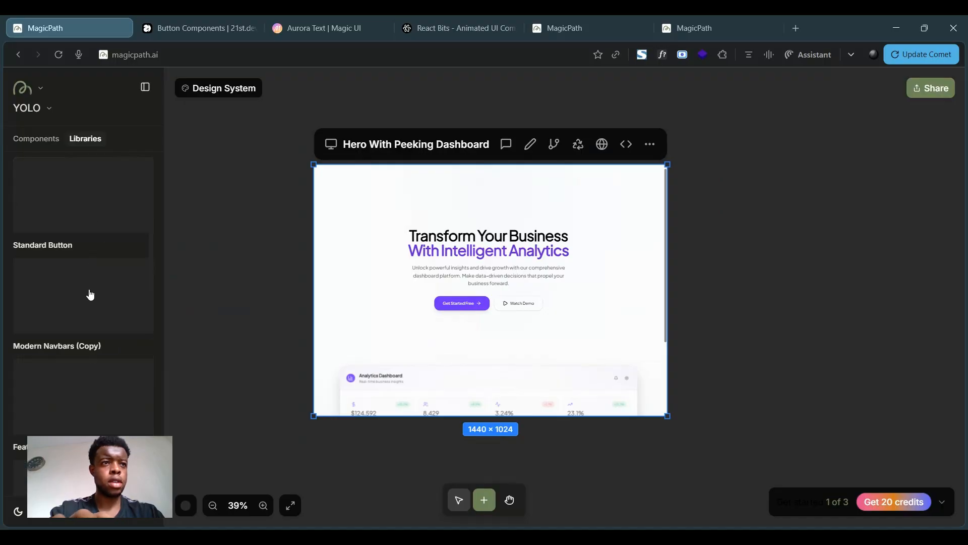
{"action": "scroll", "coordinate": [88, 354], "scroll_direction": "down", "scroll_amount": 3}
{"action": "scroll", "coordinate": [88, 356], "scroll_direction": "up", "scroll_amount": 3}
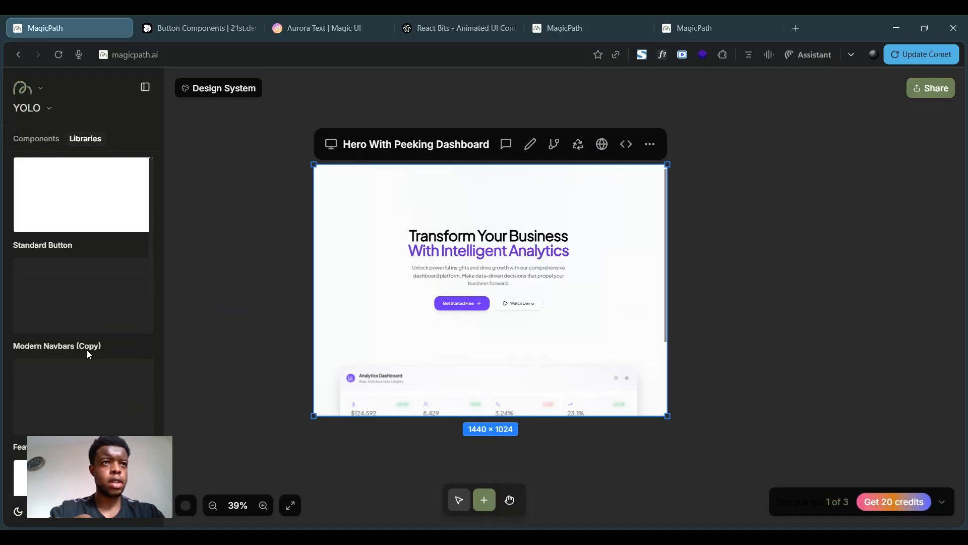
{"action": "left_click", "coordinate": [91, 212]}
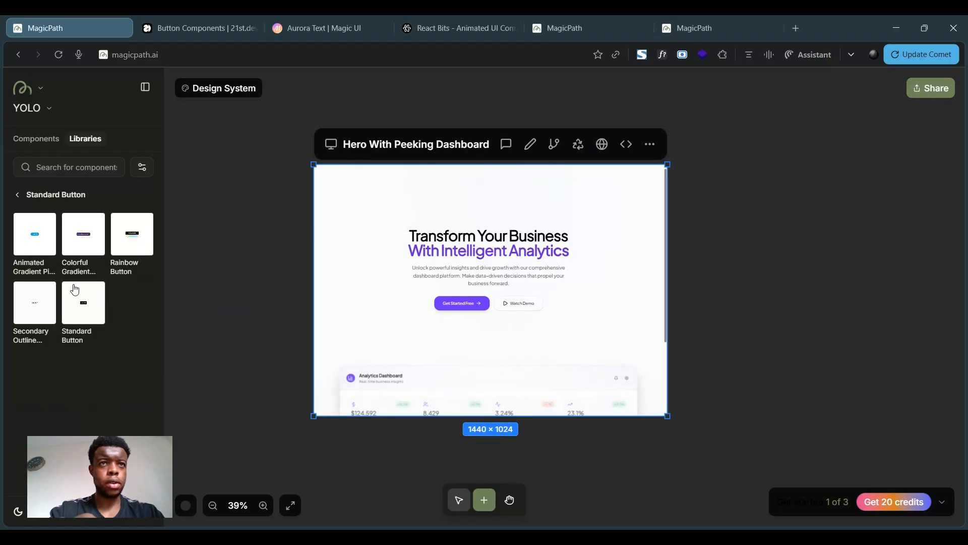
{"action": "left_click", "coordinate": [90, 244]}
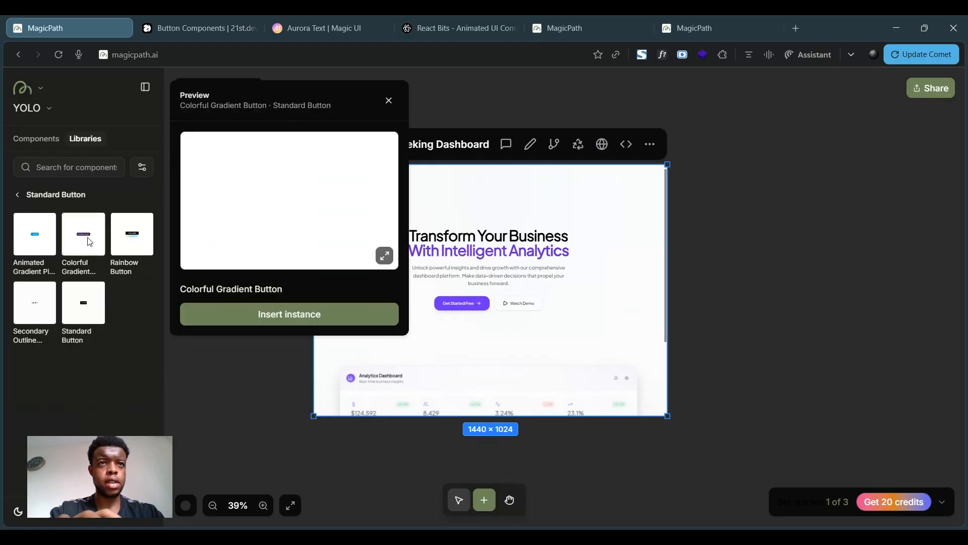
{"action": "left_click", "coordinate": [313, 323]}
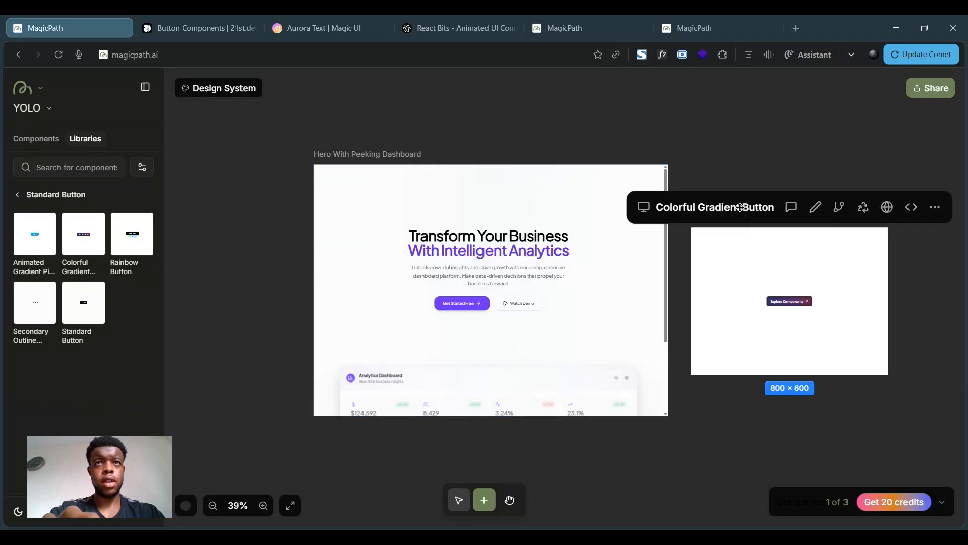
{"action": "left_click", "coordinate": [339, 153]}
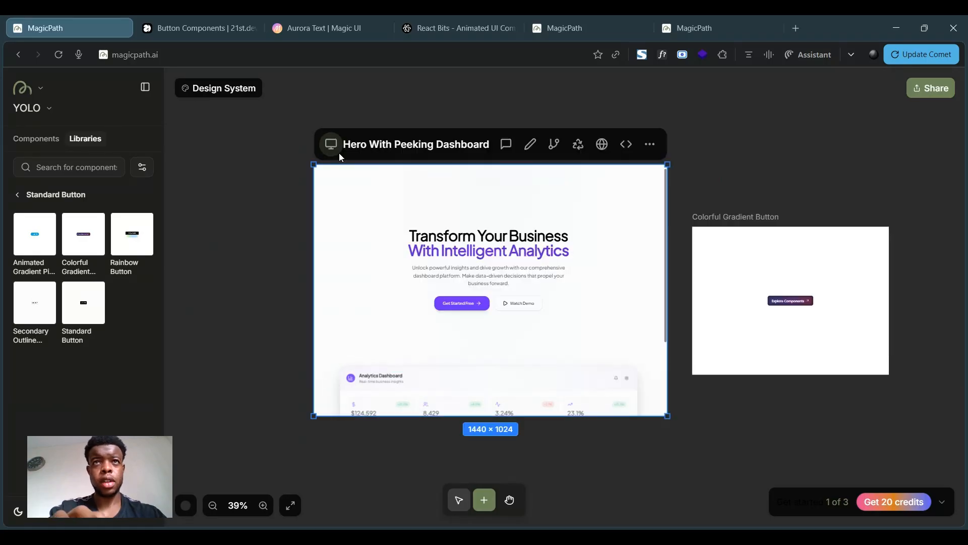
{"action": "left_click", "coordinate": [530, 145]}
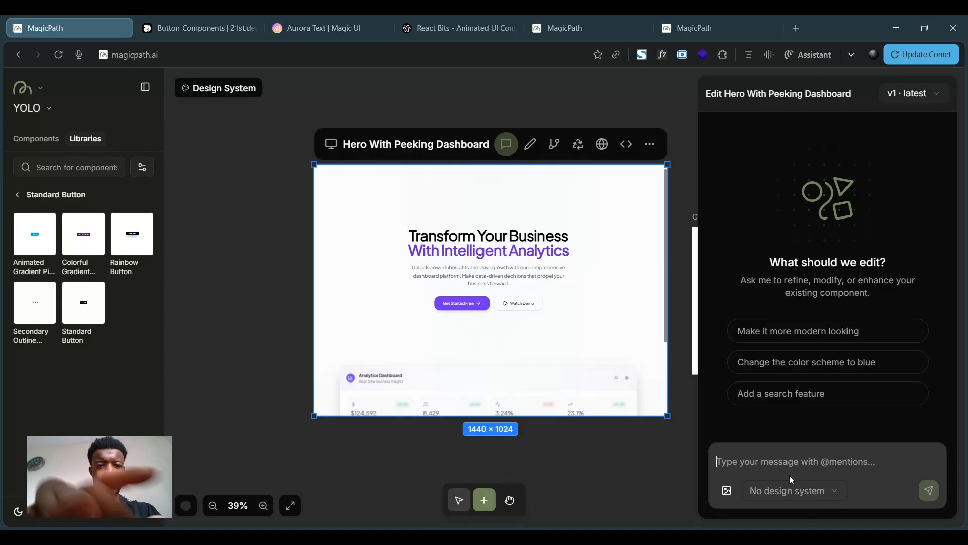
{"action": "type", "text": "change a"}
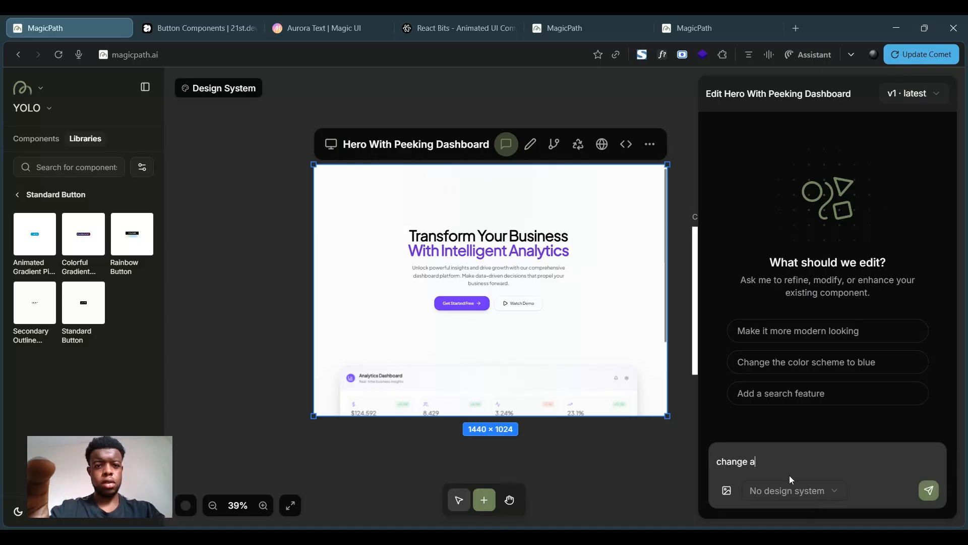
{"action": "type", "text": "ll thr primary butto"}
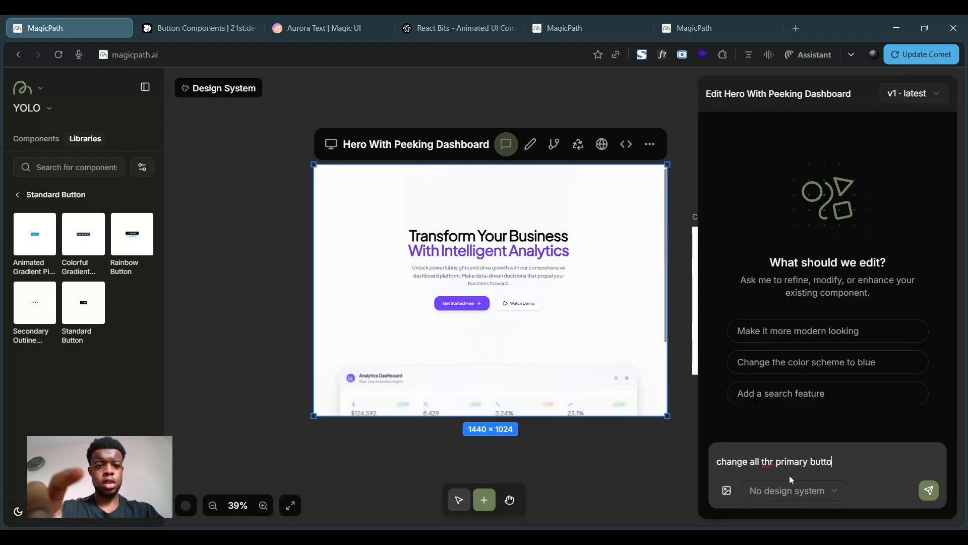
{"action": "type", "text": "ns to "}
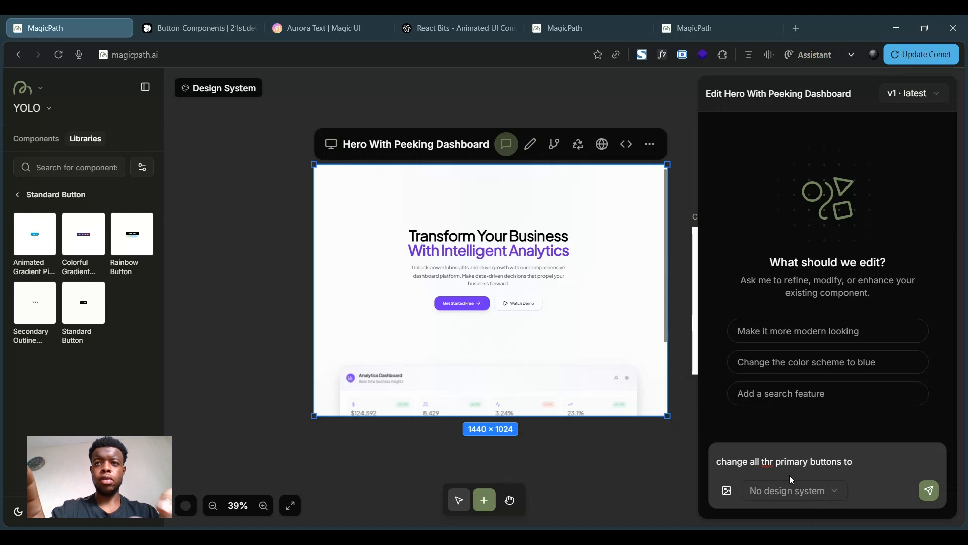
{"action": "type", "text": "@"}
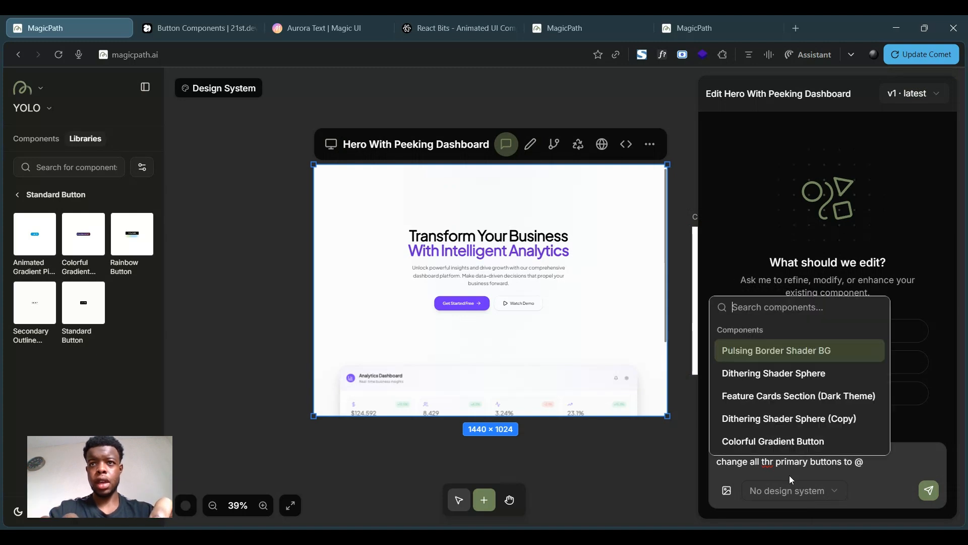
{"action": "left_click", "coordinate": [767, 441]}
{"action": "key", "text": "Return"}
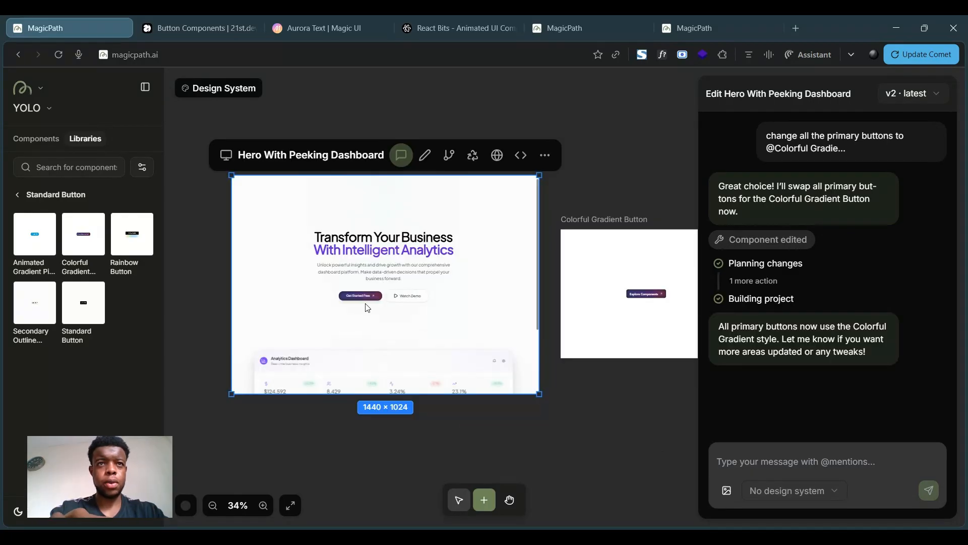
{"action": "scroll", "coordinate": [384, 283], "scroll_direction": "up", "scroll_amount": 3}
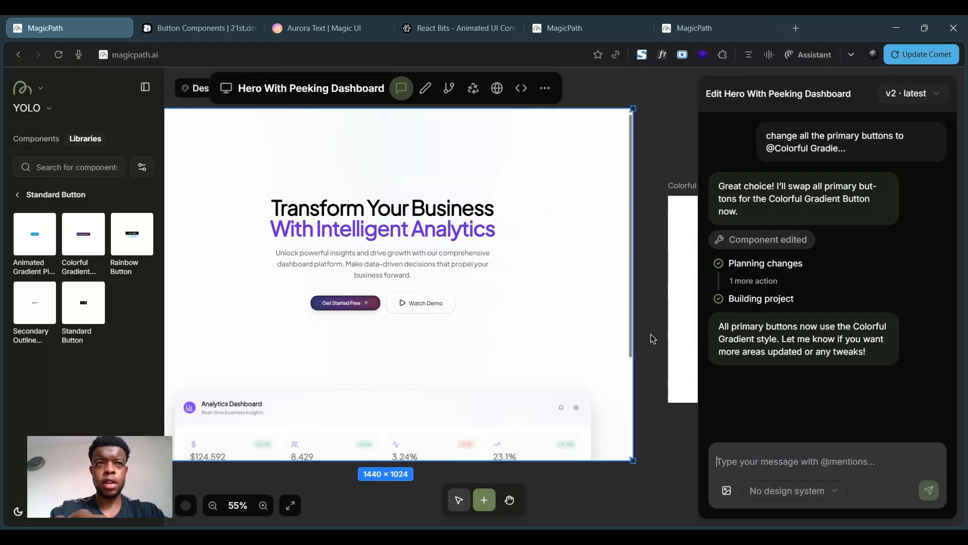
{"action": "scroll", "coordinate": [653, 339], "scroll_direction": "right", "scroll_amount": 2}
{"action": "scroll", "coordinate": [653, 339], "scroll_direction": "left", "scroll_amount": 2}
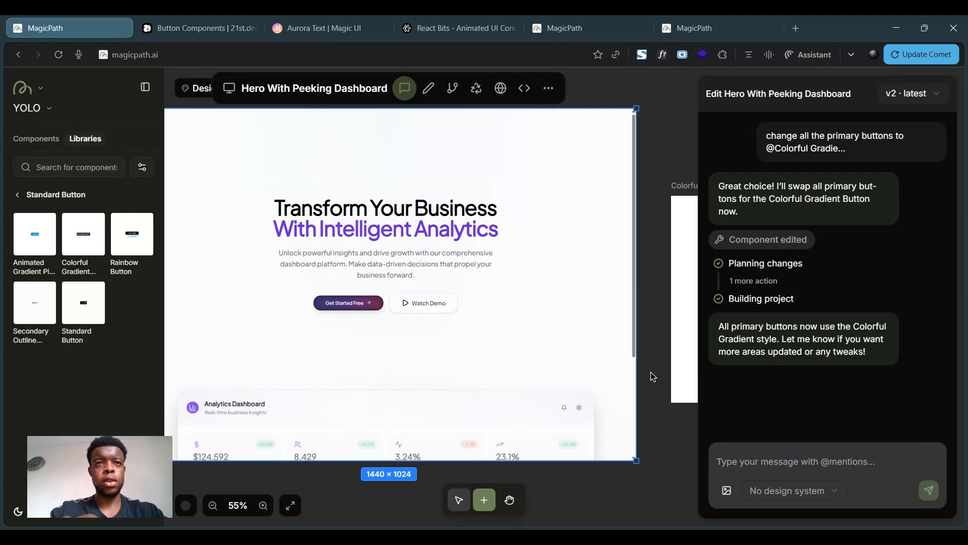
{"action": "scroll", "coordinate": [650, 376], "scroll_direction": "down", "scroll_amount": 3}
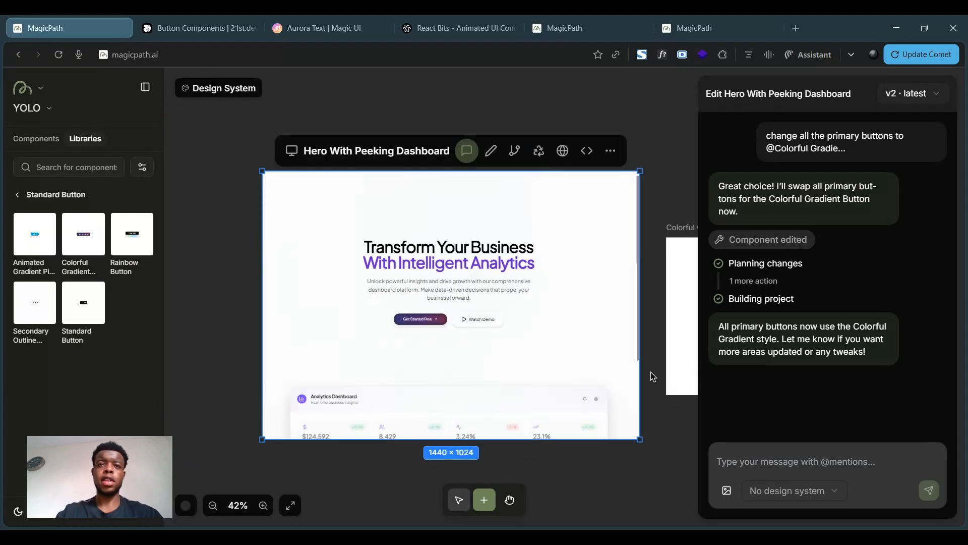